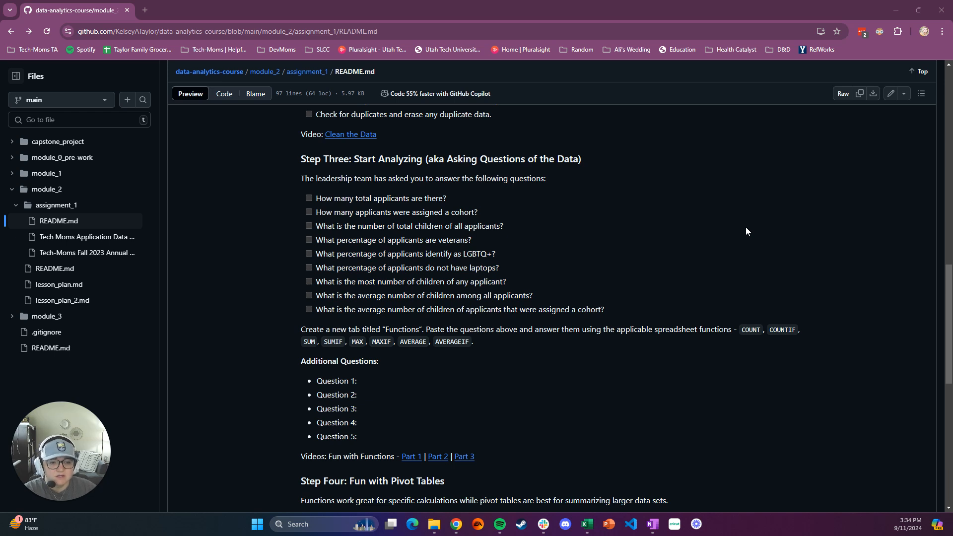
Step: Review the leadership questions under Step Three and the list of applicable spreadsheet functions in the assignment README
left_click_drag(301, 178, 555, 186)
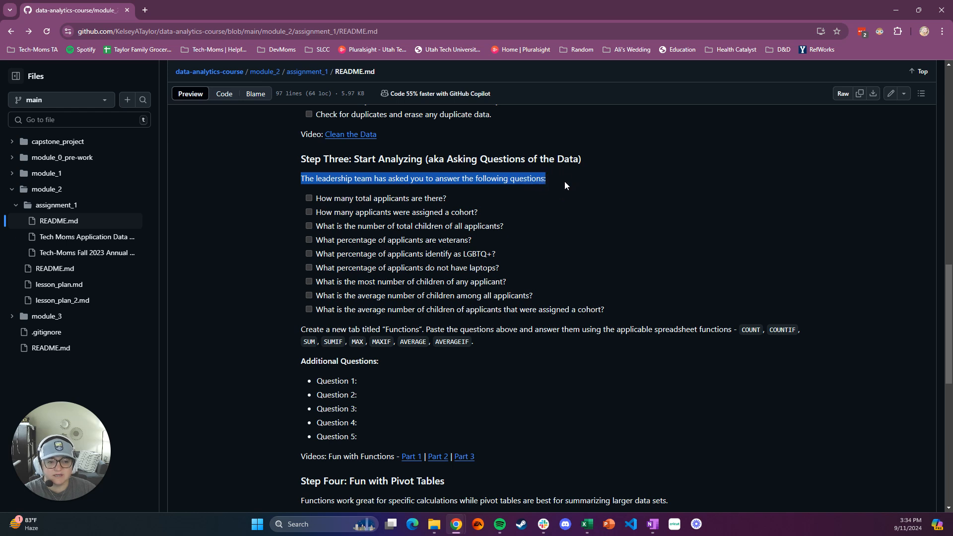
left_click(565, 182)
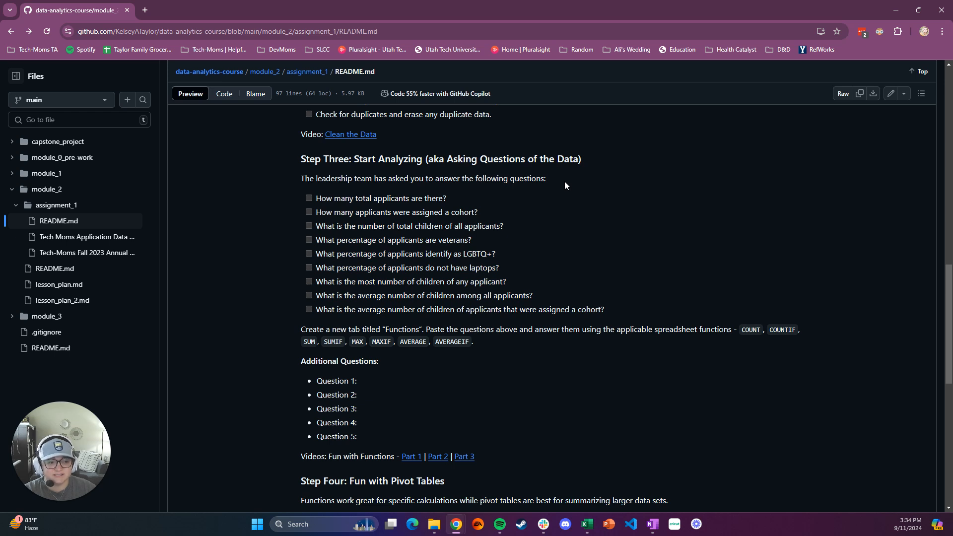
left_click_drag(494, 355, 738, 330)
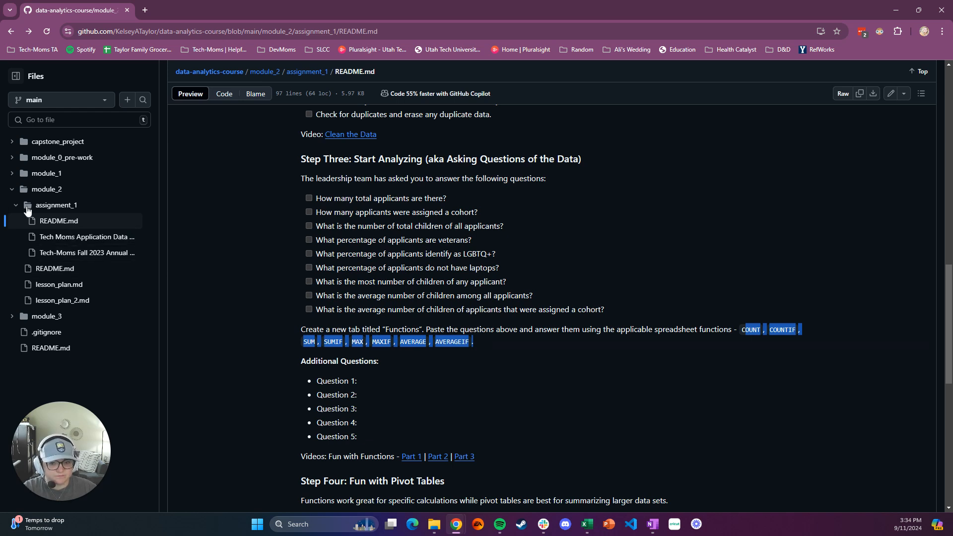
Step: Switch to the applicant data workbook in Excel and add a new worksheet named "Functions"
mouse_move(586, 524)
left_click(538, 476)
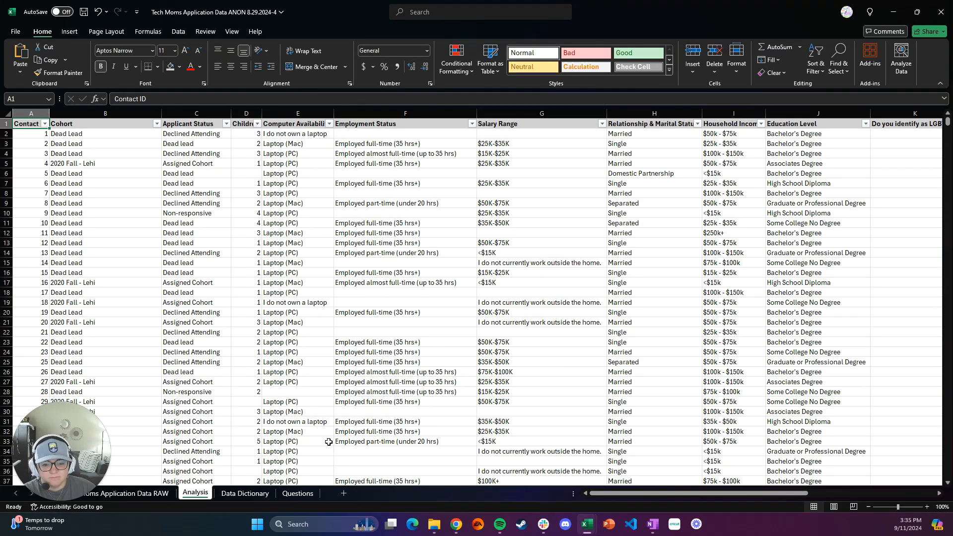
left_click(343, 494)
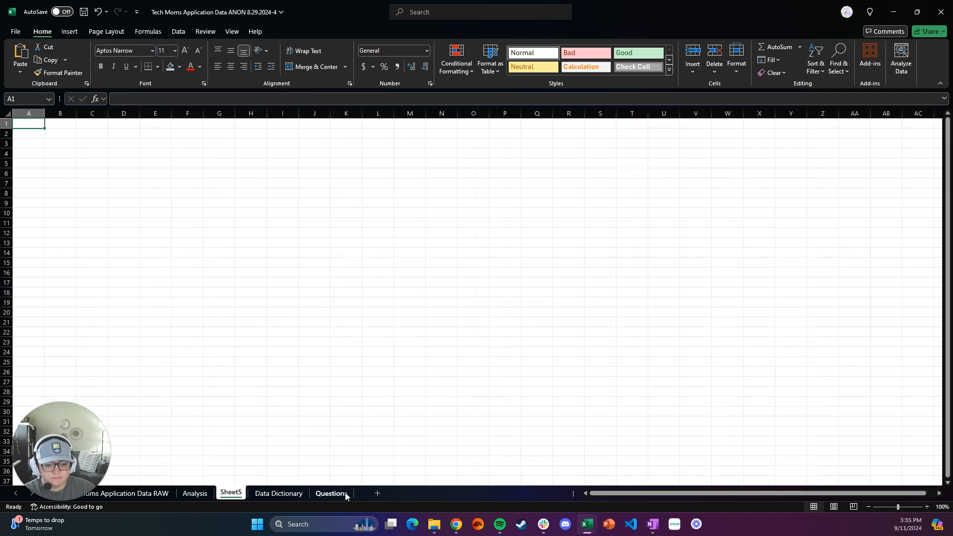
double_click(231, 493)
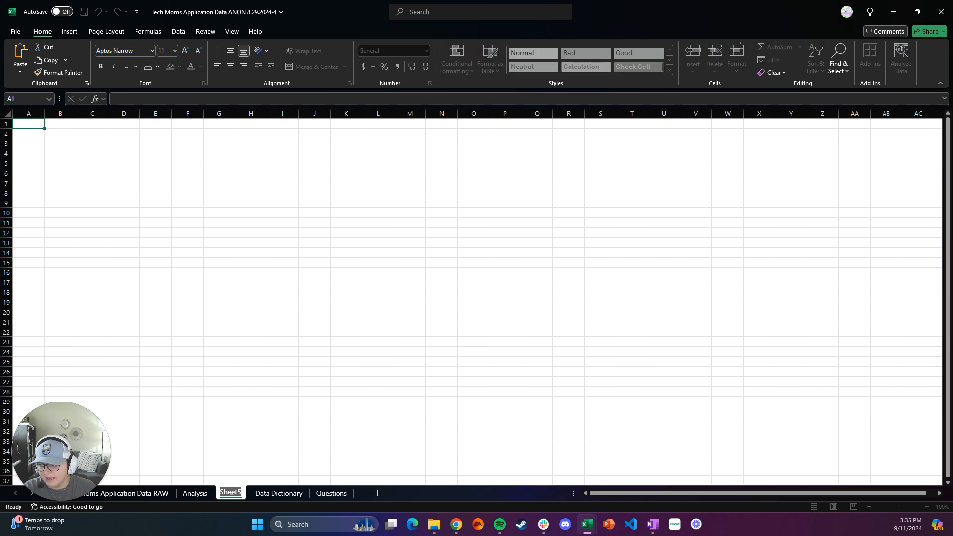
type("Functions")
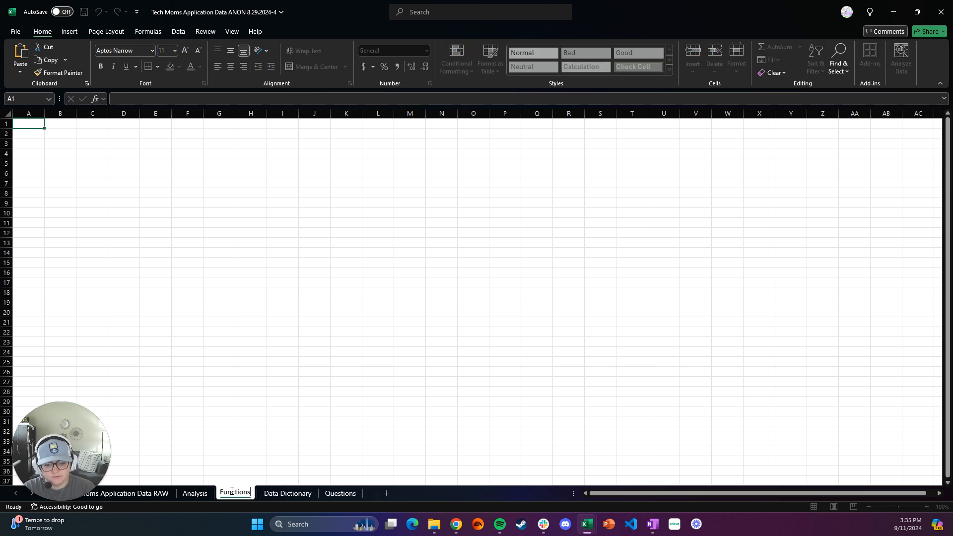
key("Return")
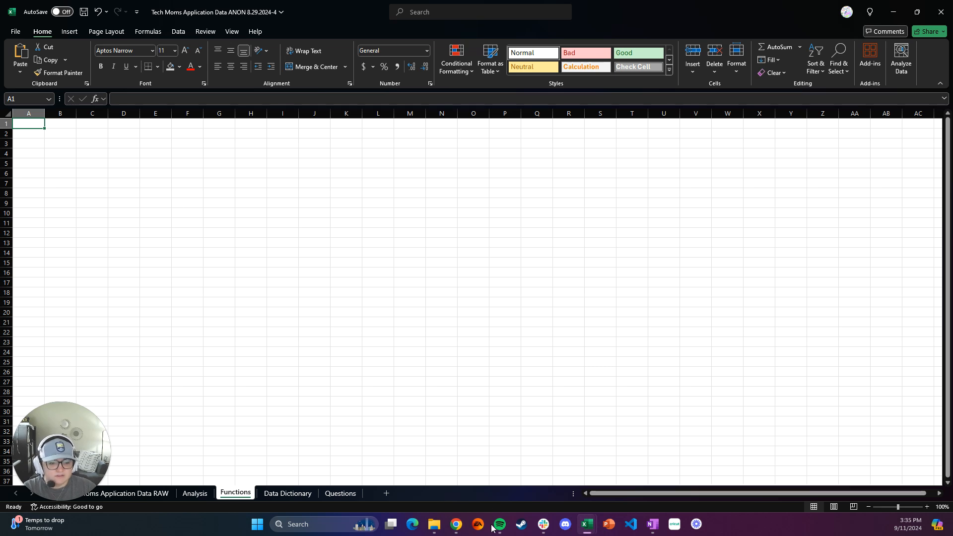
Step: Copy the nine leadership questions from the GitHub README in Chrome and return to the Excel workbook
mouse_move(463, 530)
left_click(511, 461)
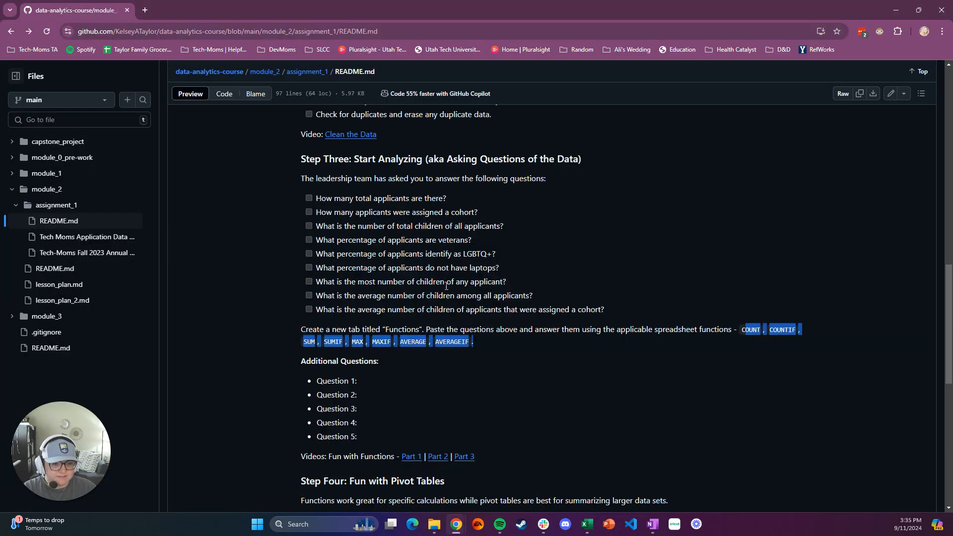
left_click(531, 308)
left_click_drag(610, 310, 318, 197)
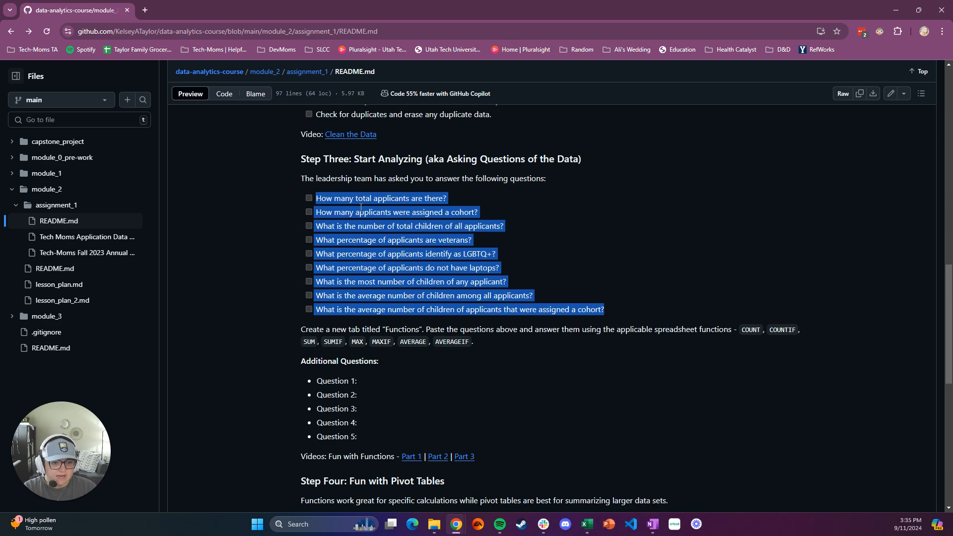
mouse_move(587, 524)
left_click(612, 491)
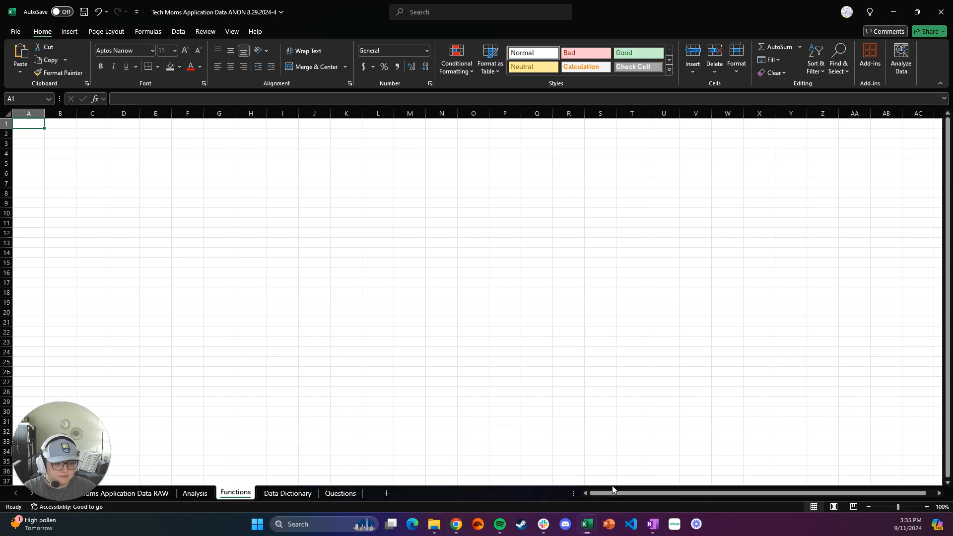
left_click(66, 143)
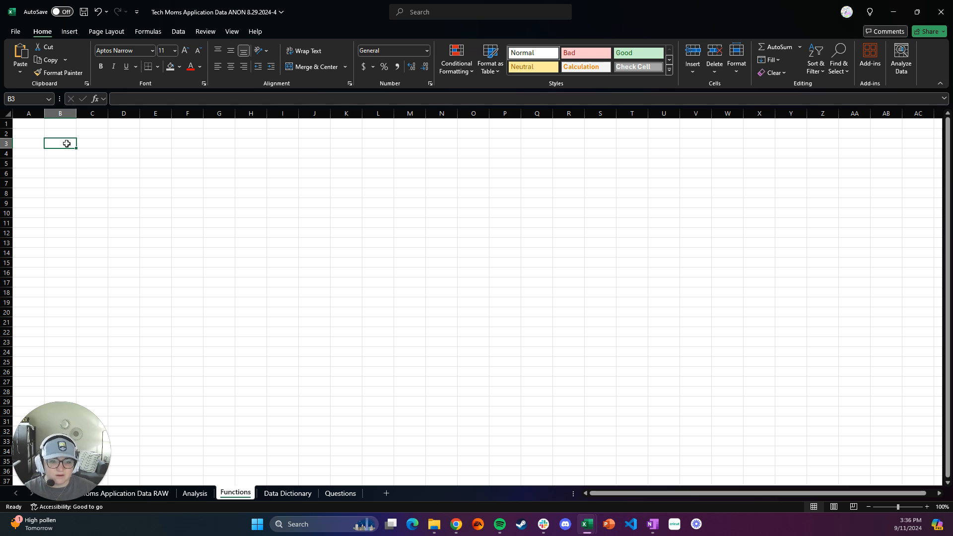
left_click(567, 333)
left_click(822, 362)
left_click(791, 253)
left_click(581, 240)
left_click(505, 371)
left_click(759, 342)
left_click(409, 213)
left_click(282, 263)
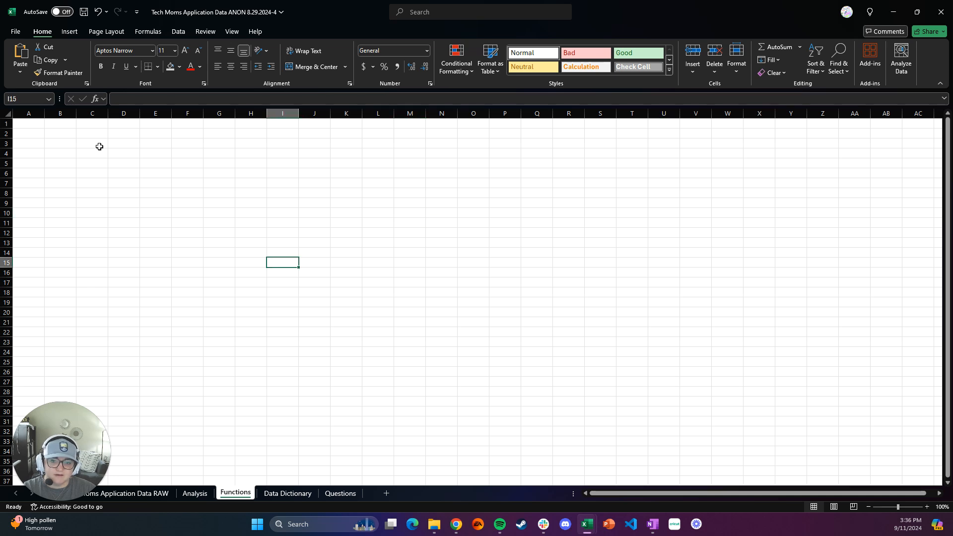
Step: Try pasting the copied questions into cell B3 with their source formatting, and undo the paste
left_click(71, 142)
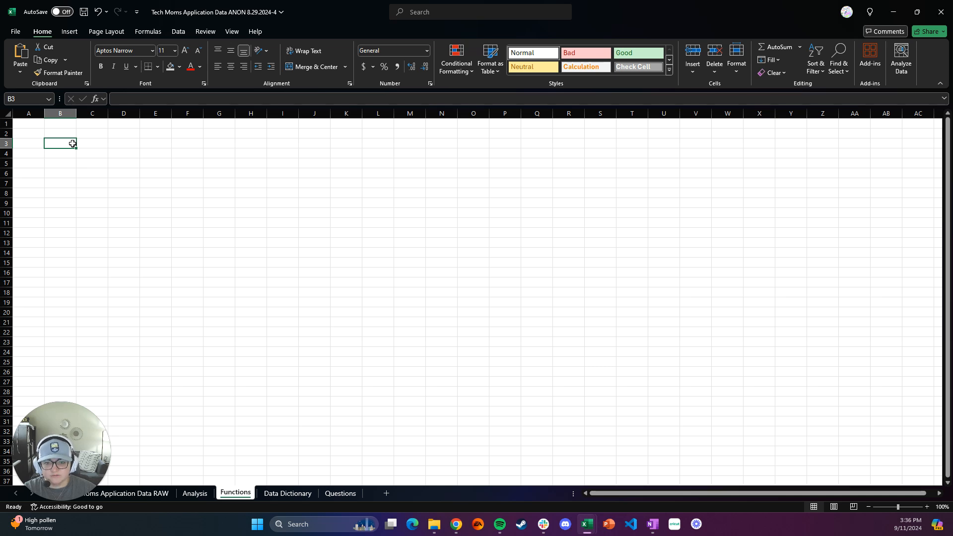
key("ctrl+v")
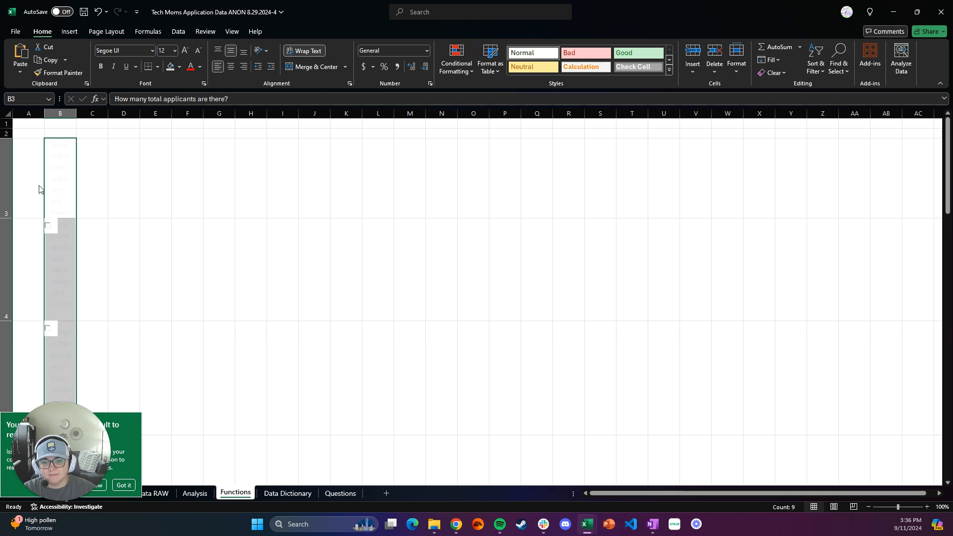
left_click(195, 220)
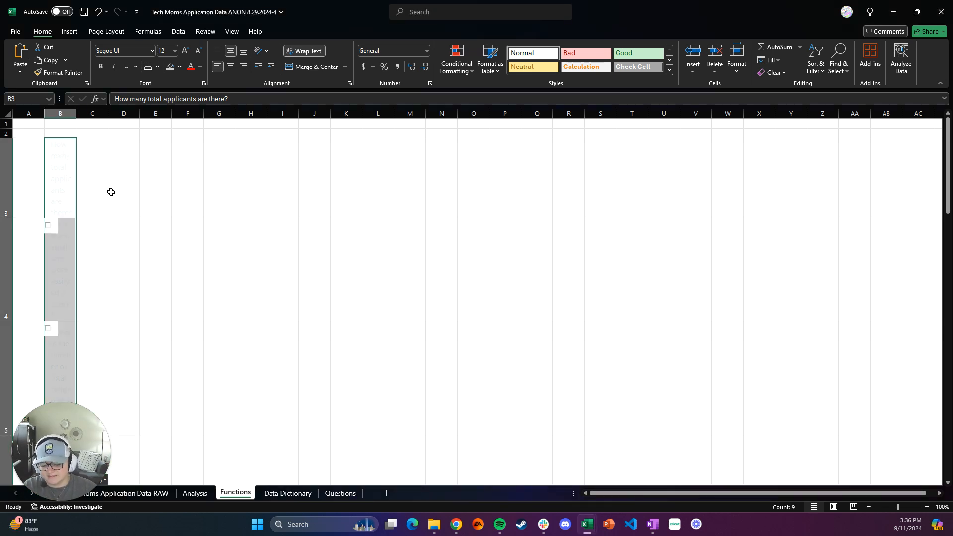
key("ctrl+z")
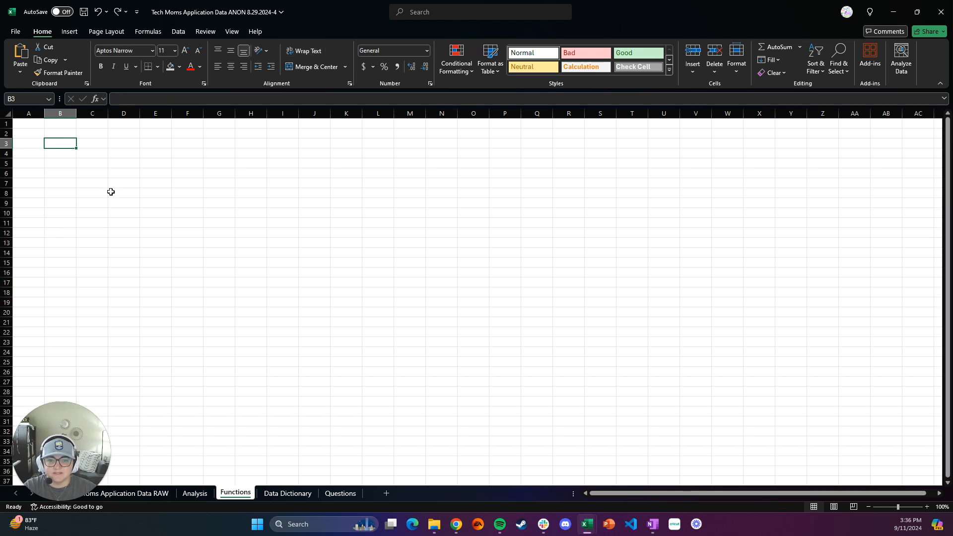
Step: Paste the copied questions starting at cell B3 of the Functions sheet, matching the destination formatting
right_click(66, 147)
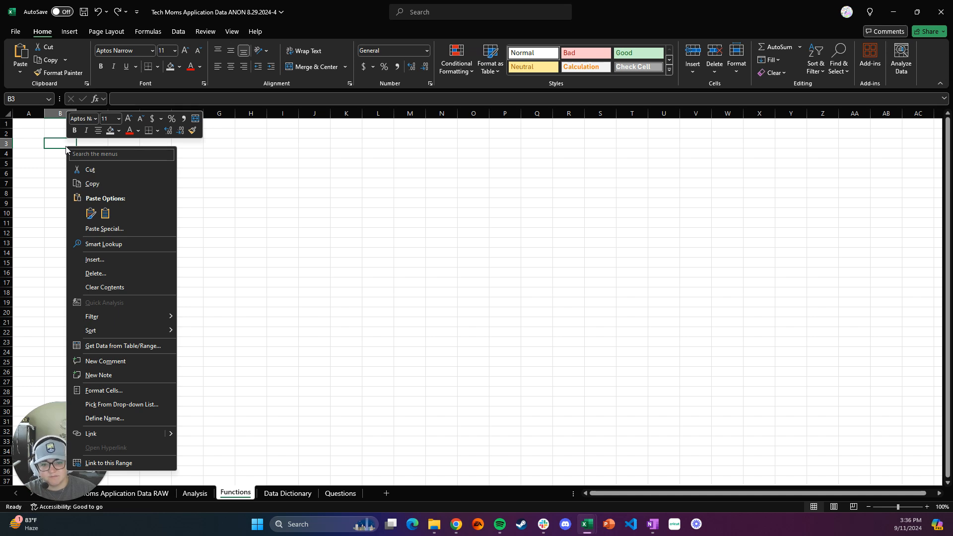
left_click(91, 214)
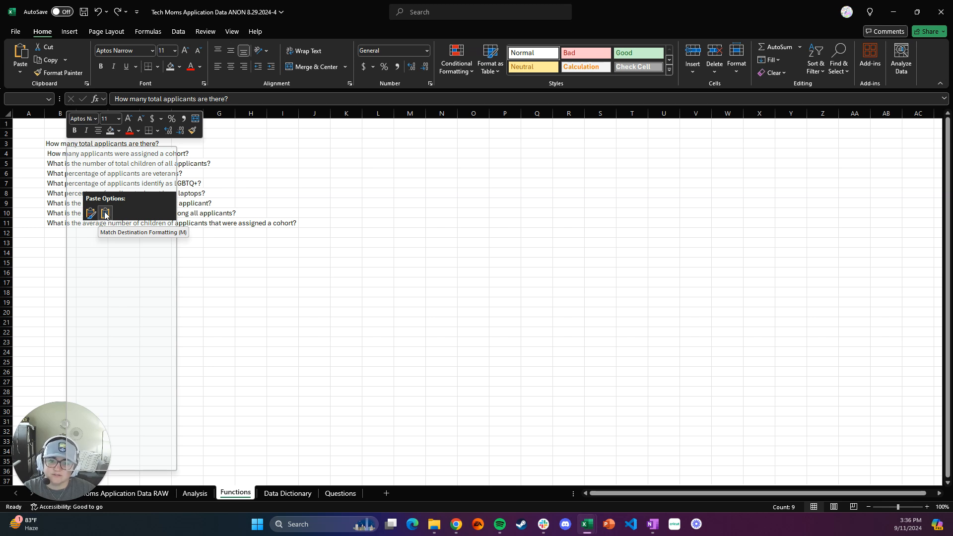
left_click(105, 214)
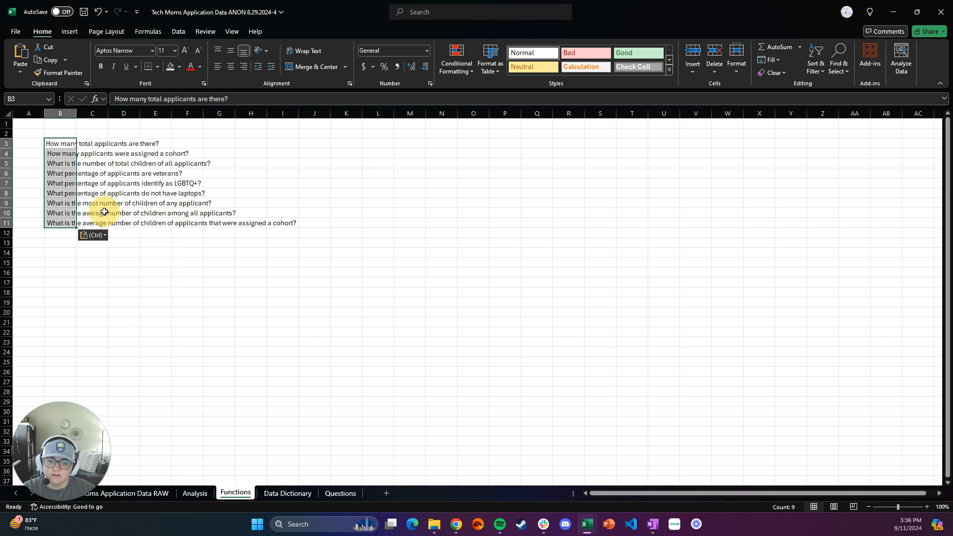
Step: Enter the heading "Questions to Answer From Leadership:" in cell A1
left_click(70, 122)
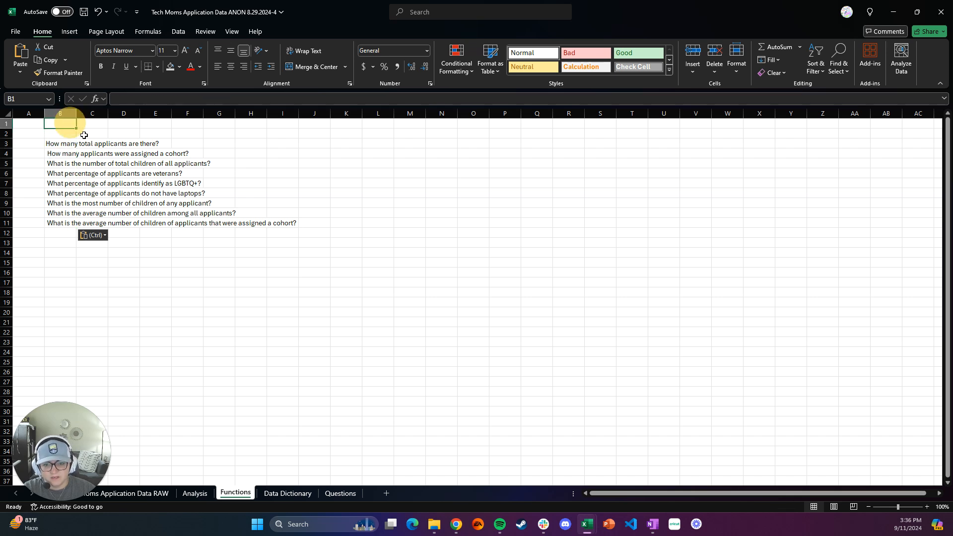
left_click(41, 124)
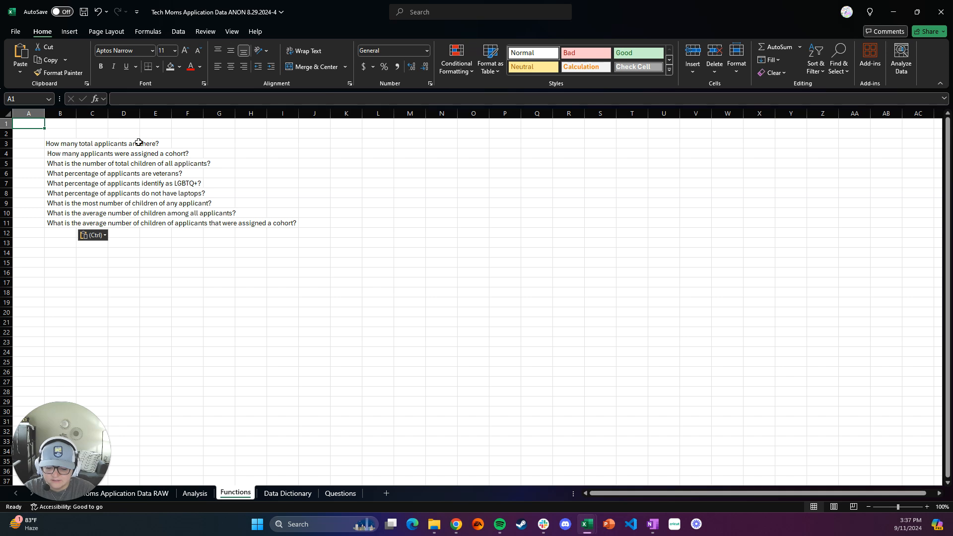
type("Questions")
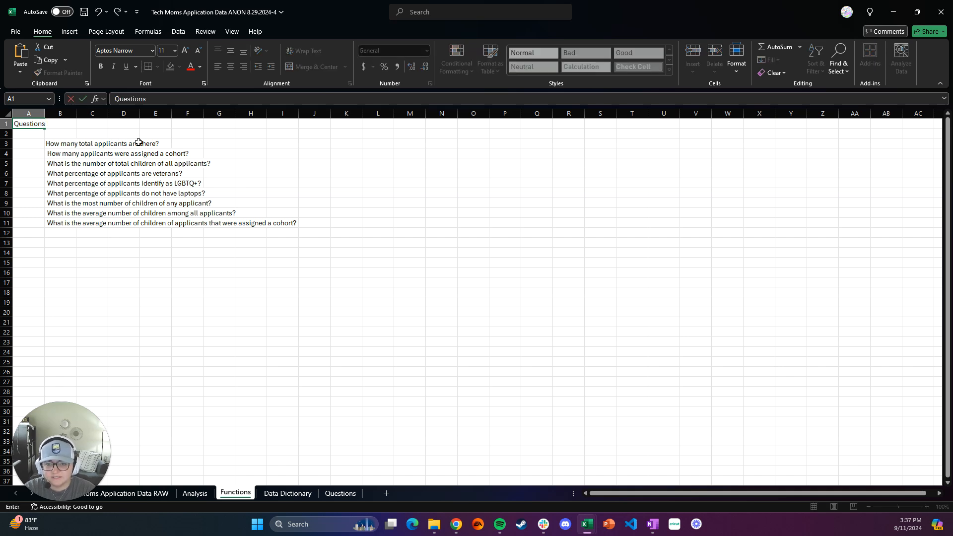
type(" to Answer")
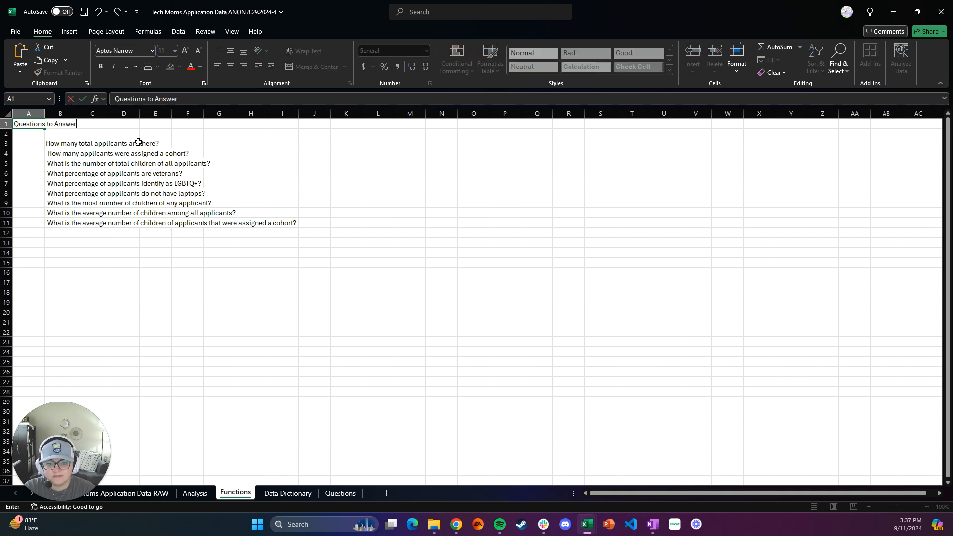
type(" From Leadersship")
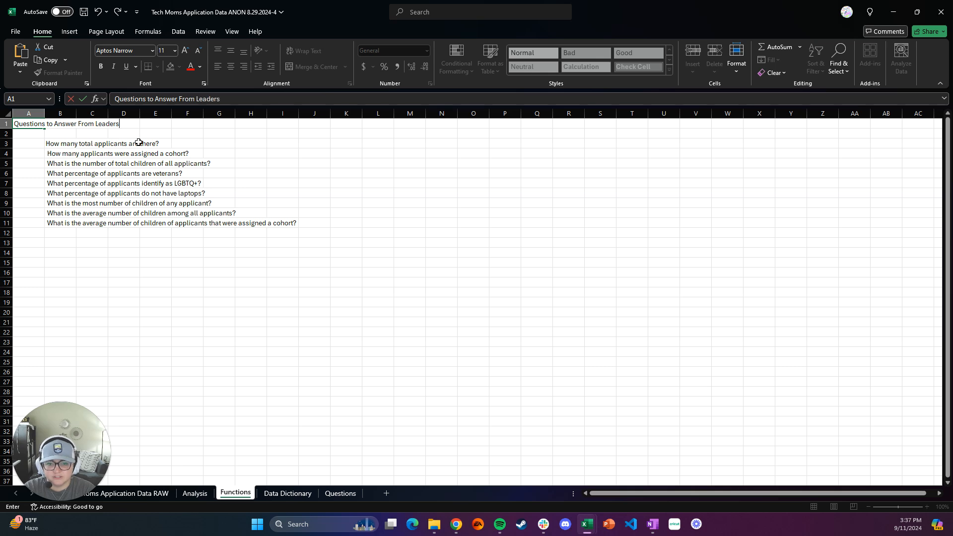
key("BackSpace")
key("BackSpace")
key("BackSpace")
key("BackSpace")
type("hip:")
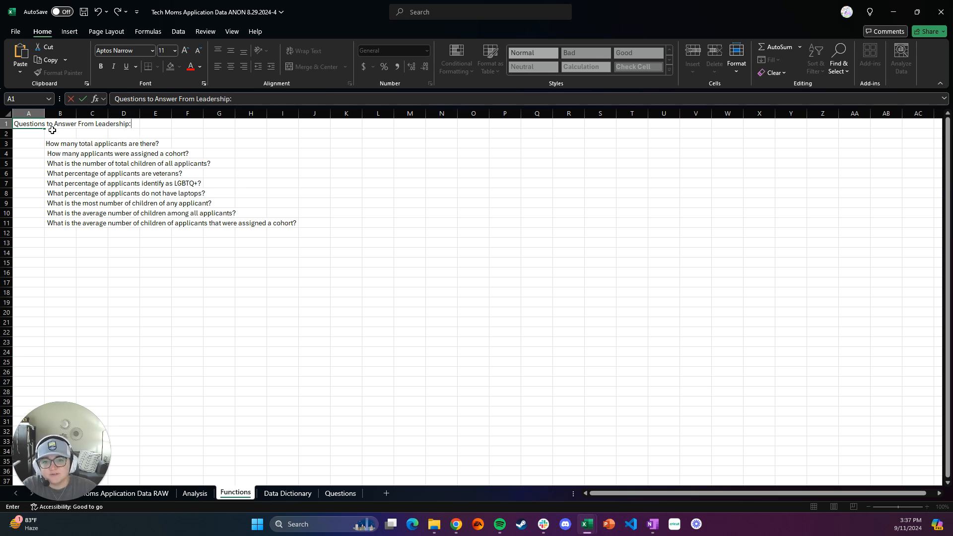
Step: Format the heading in cell A1 as bold with a font size of 24
left_click(36, 127)
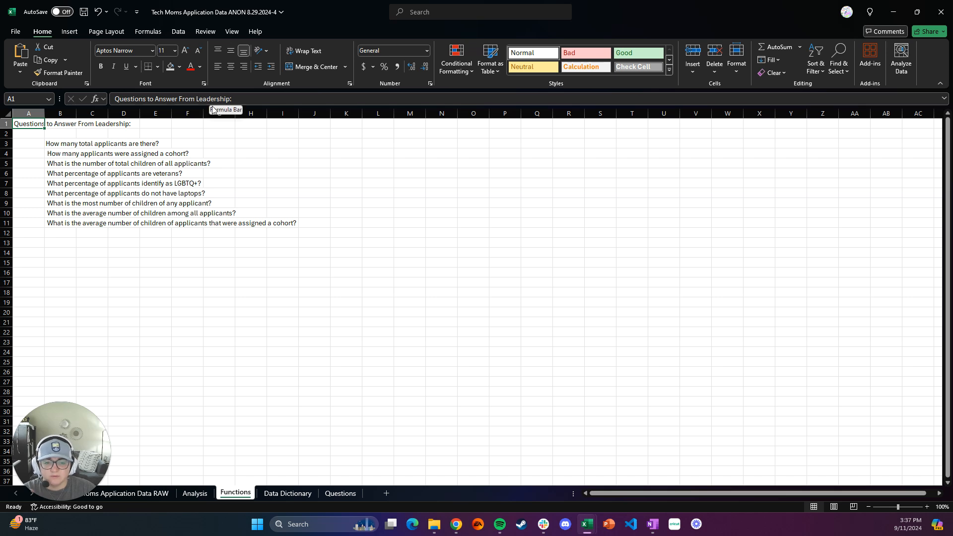
left_click(175, 51)
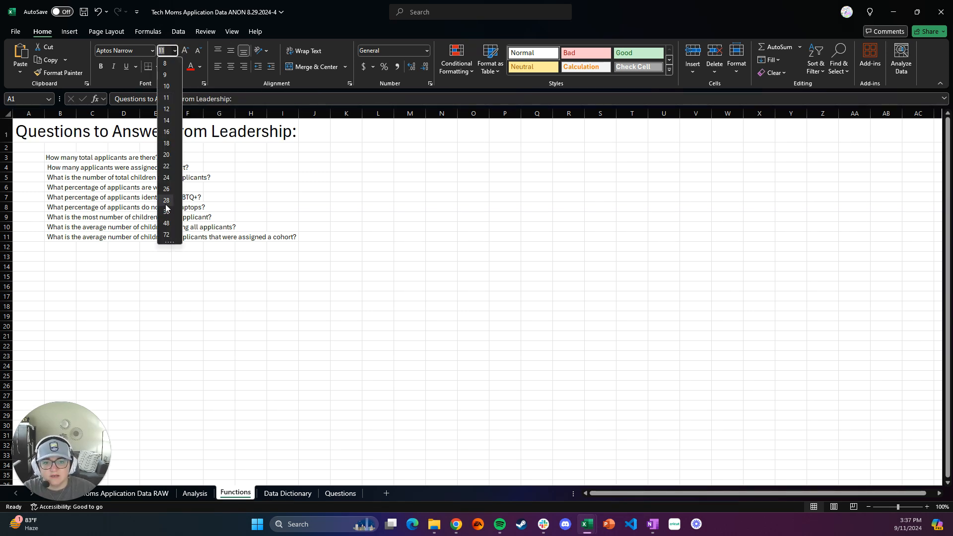
left_click(167, 179)
left_click(100, 66)
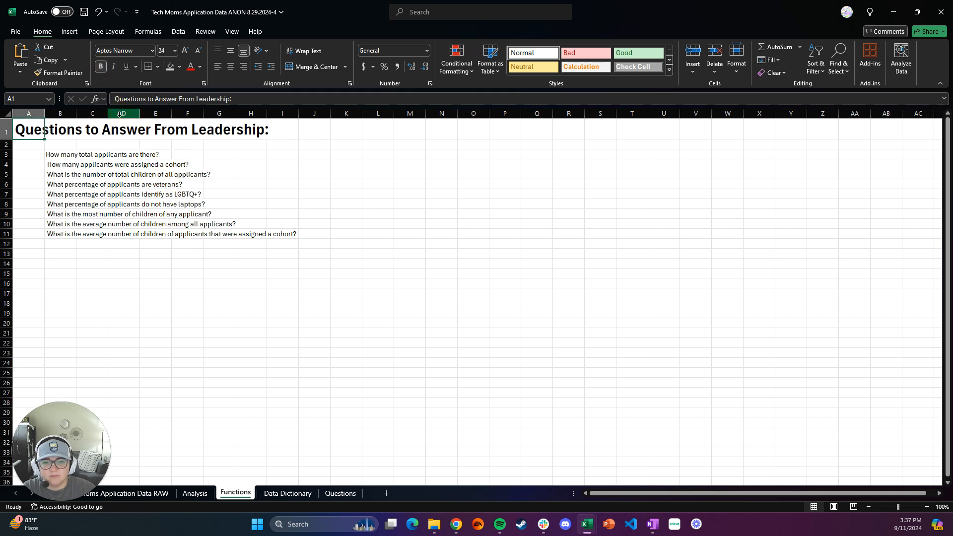
left_click(261, 148)
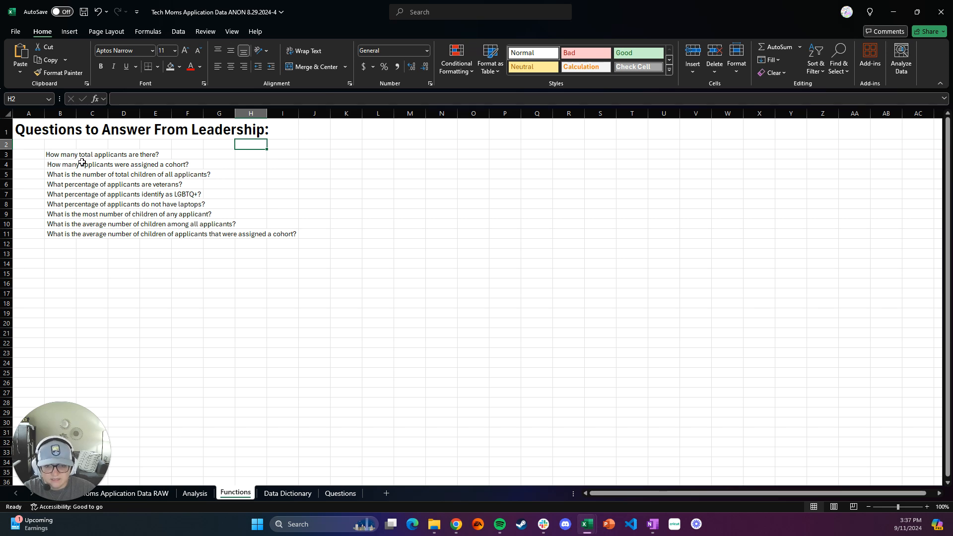
Step: Set the font size of the nine questions in B3:B11 to 18
left_click_drag(59, 155, 62, 234)
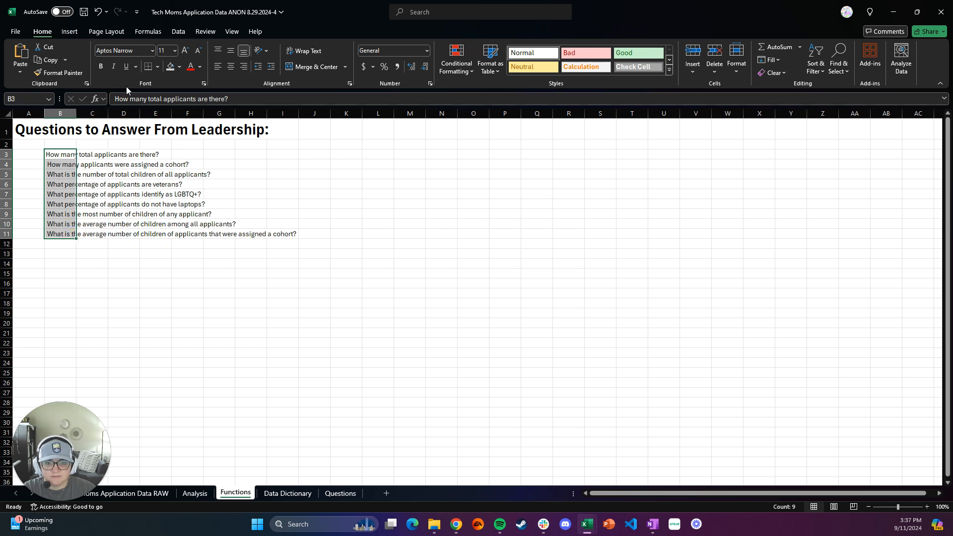
left_click(175, 51)
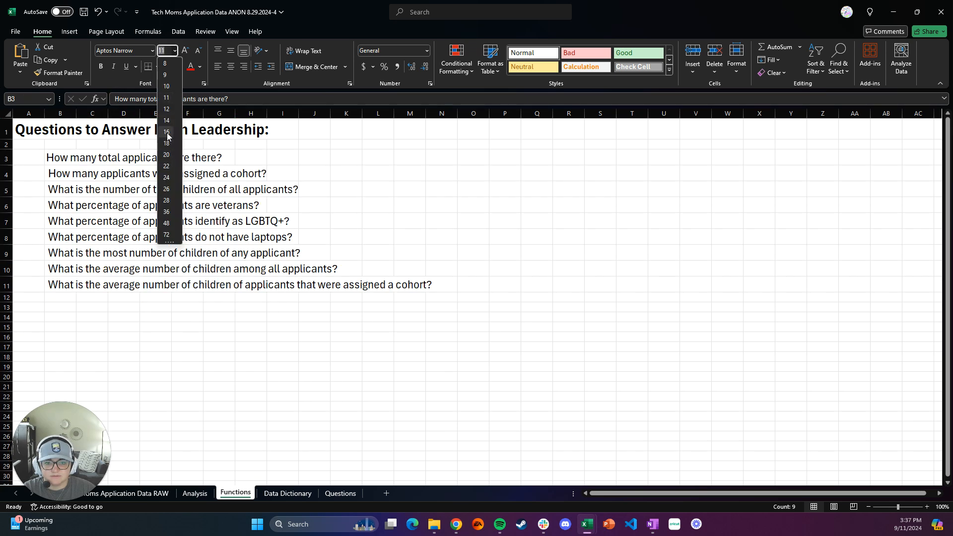
left_click(166, 144)
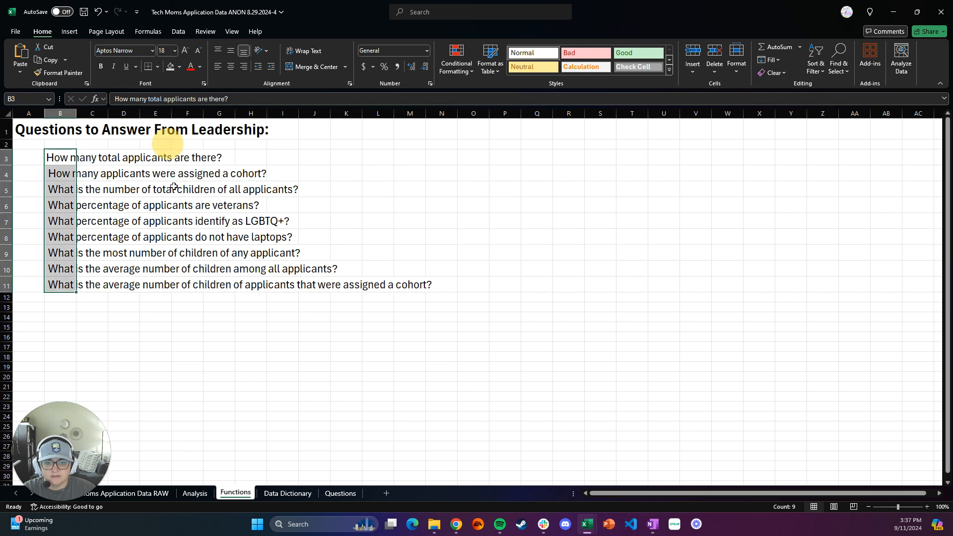
left_click(268, 307)
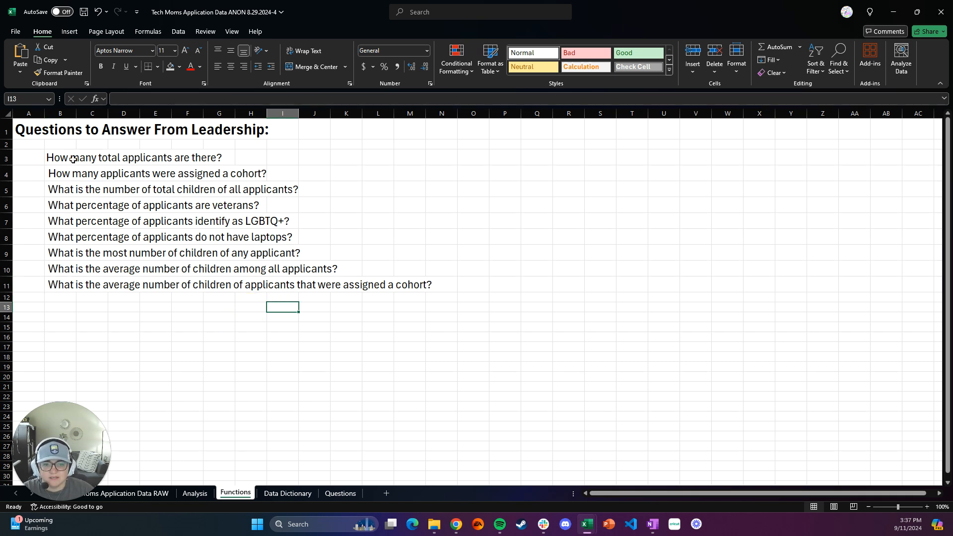
left_click(28, 158)
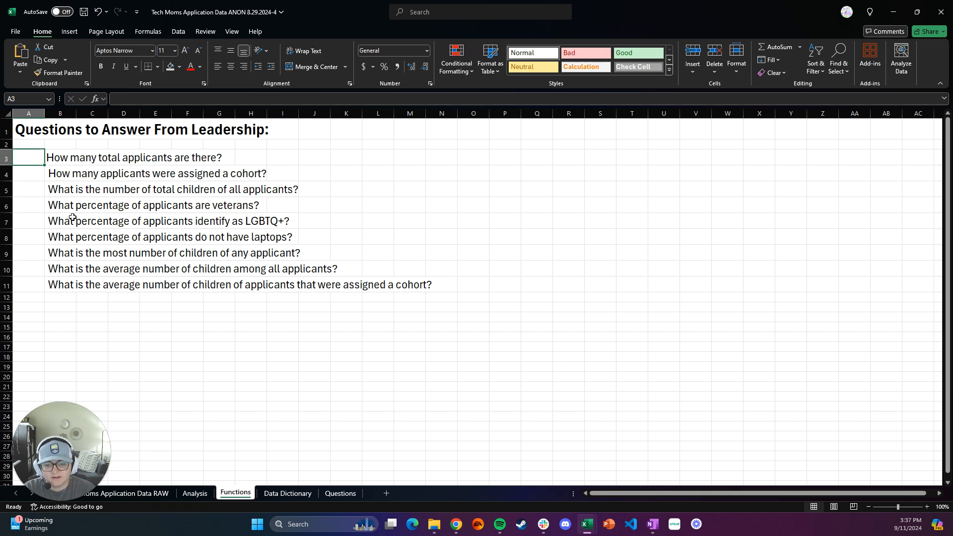
type("=")
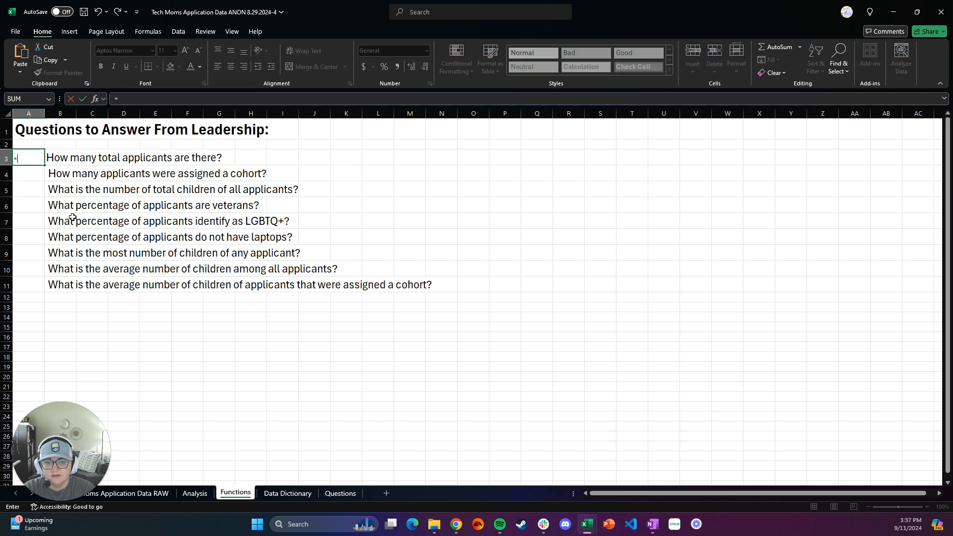
key("BackSpace")
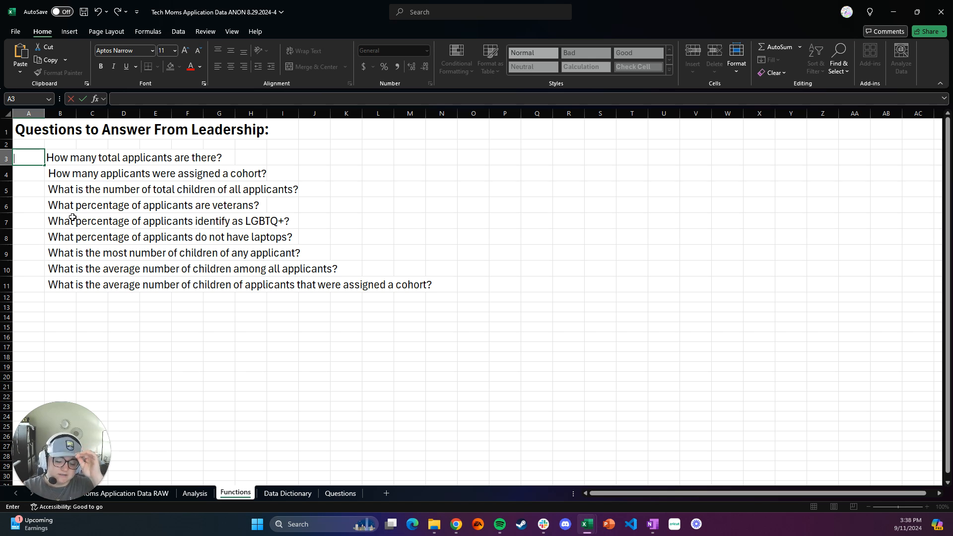
type("=")
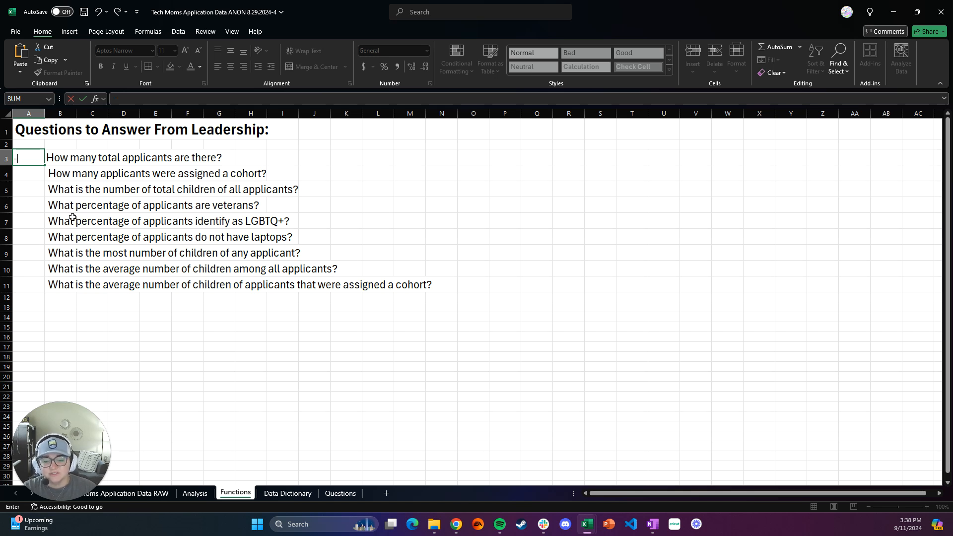
type("Count")
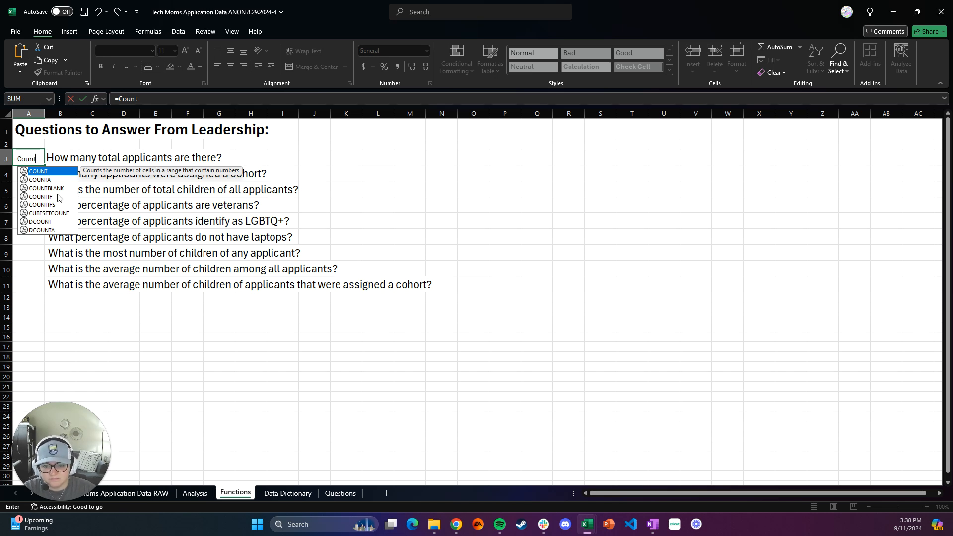
key("BackSpace")
key("BackSpace")
key("BackSpace")
key("BackSpace")
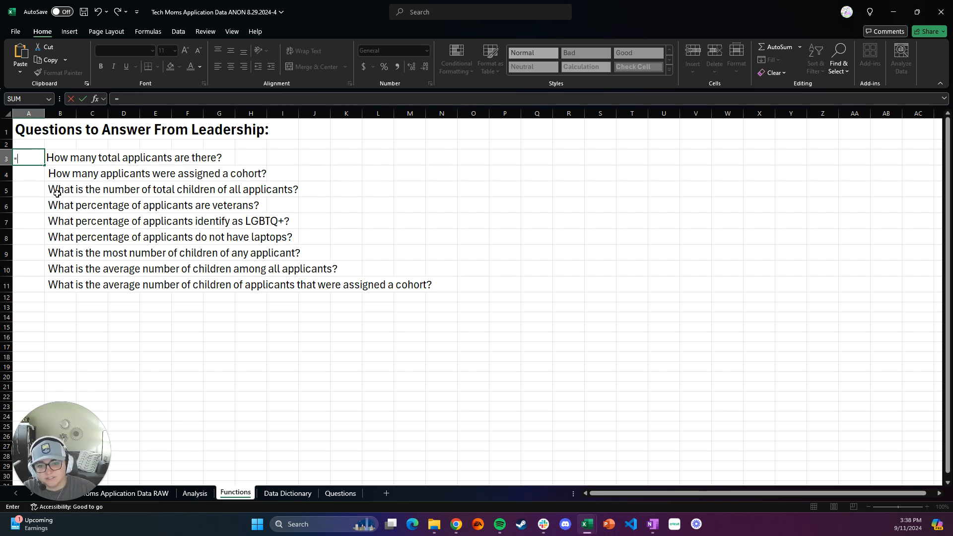
left_click(46, 99)
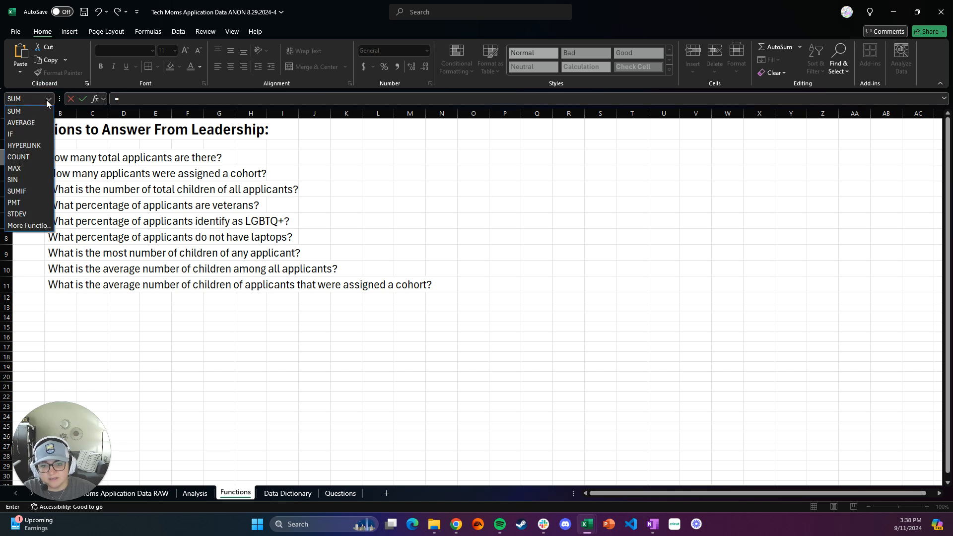
left_click(27, 157)
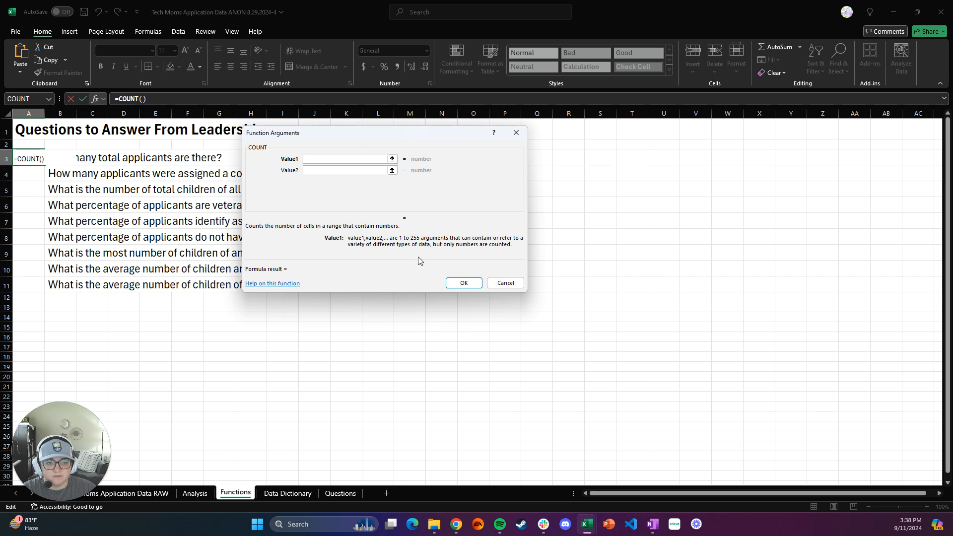
left_click(505, 283)
Step: Enter =COUNT(Analysis!A2:A1682) in cell A3 to count the total applicants
left_click(28, 160)
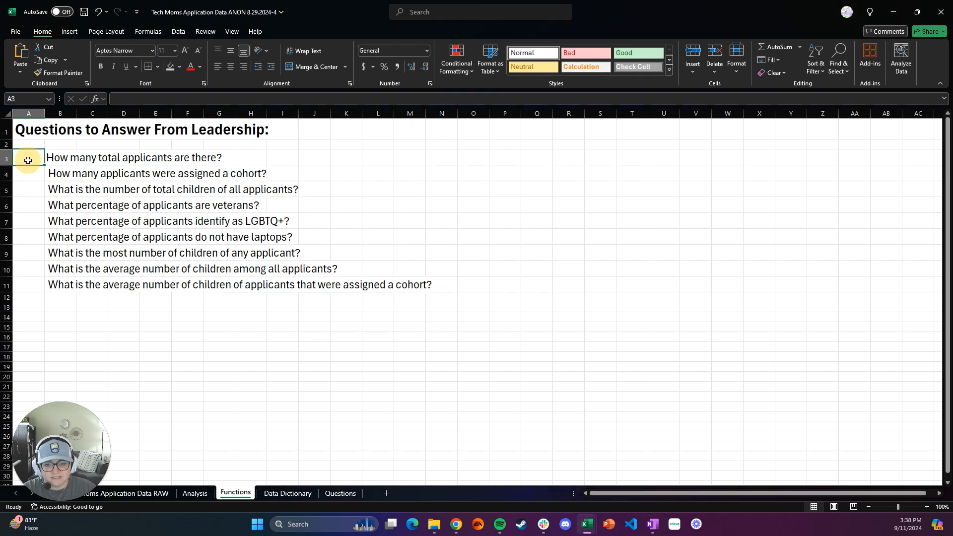
type("=COUNT")
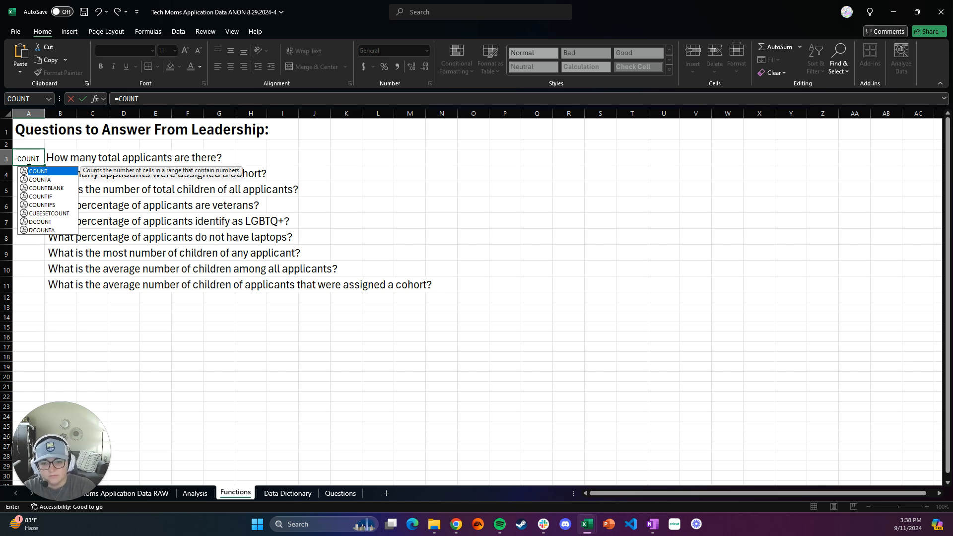
type("(")
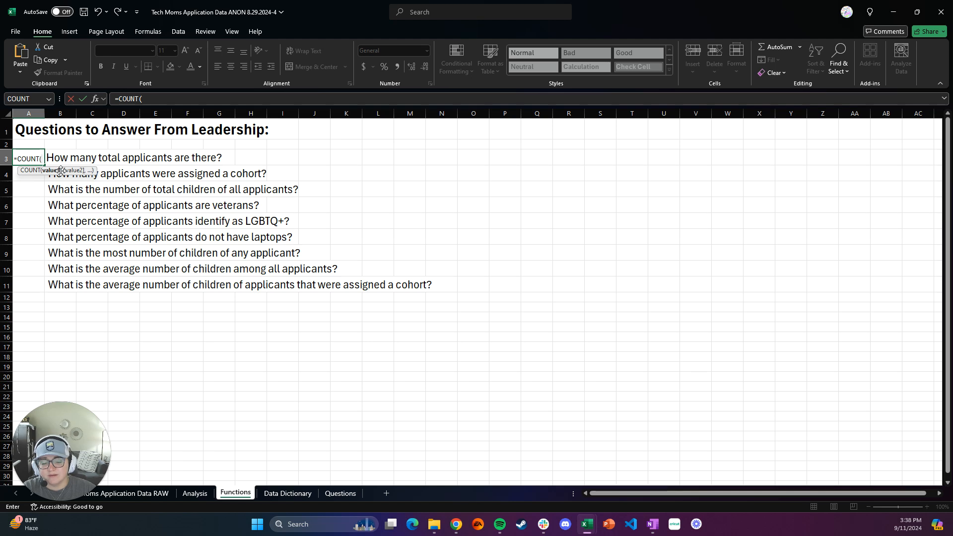
left_click(195, 493)
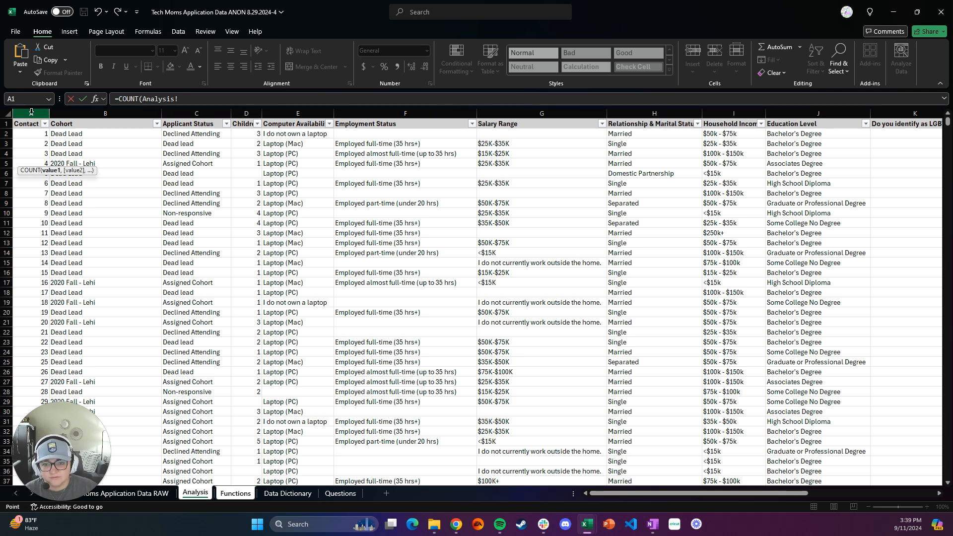
left_click(26, 133)
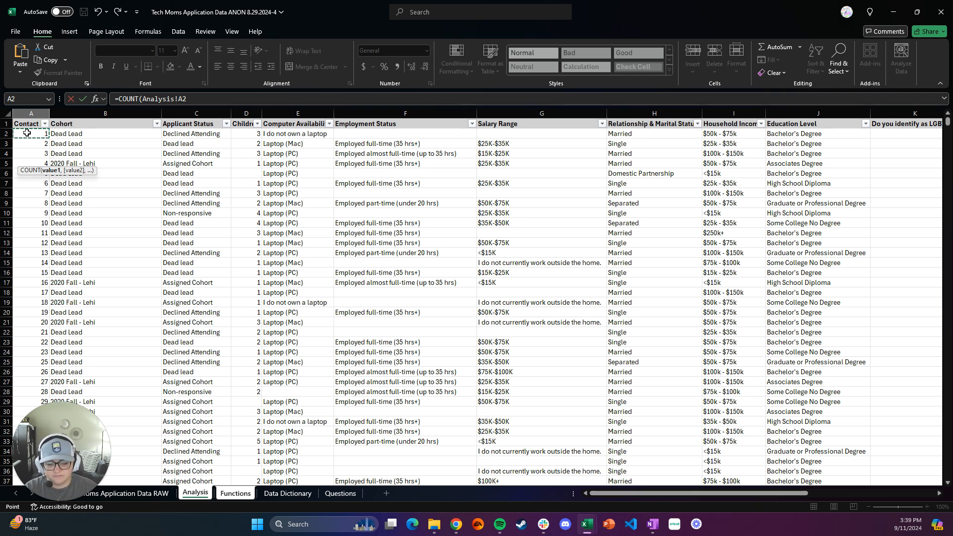
key("ctrl+shift+Down")
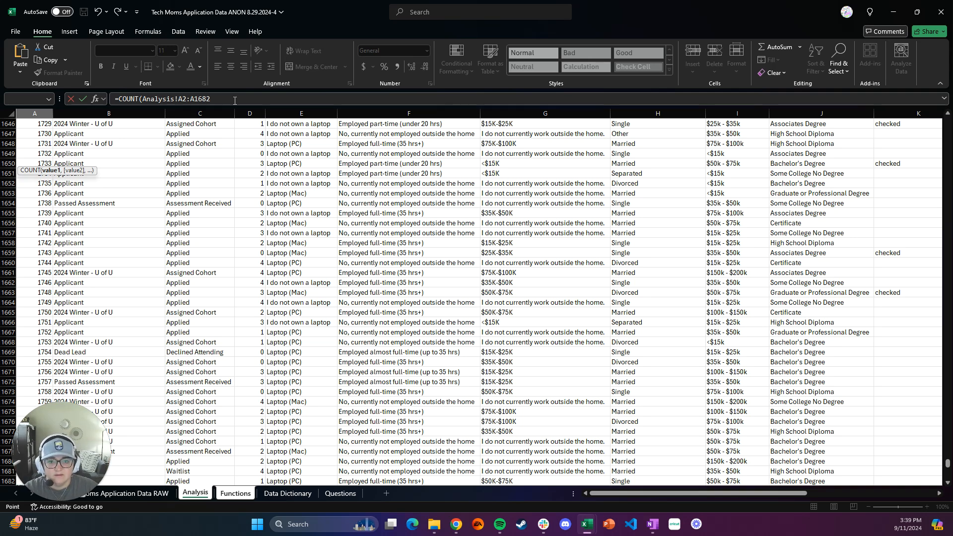
left_click(234, 100)
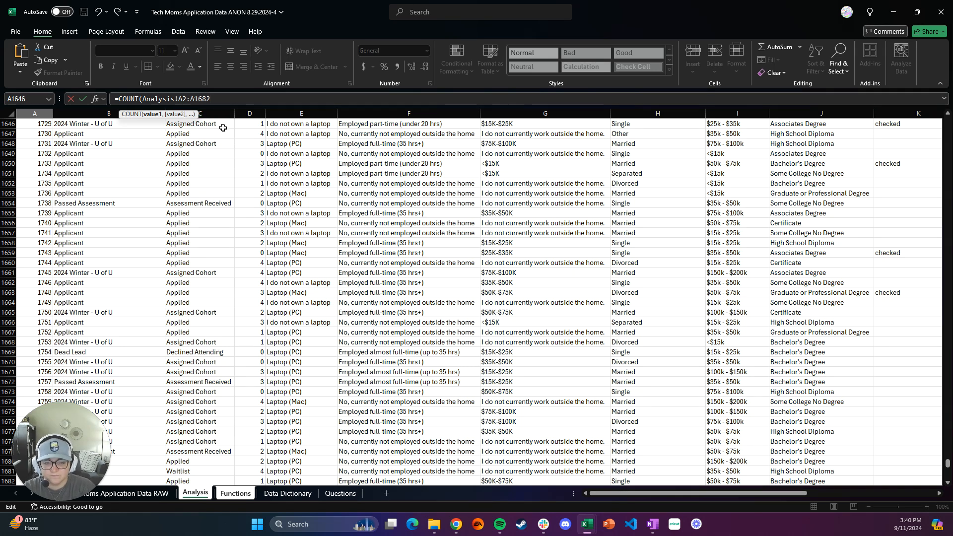
type(")")
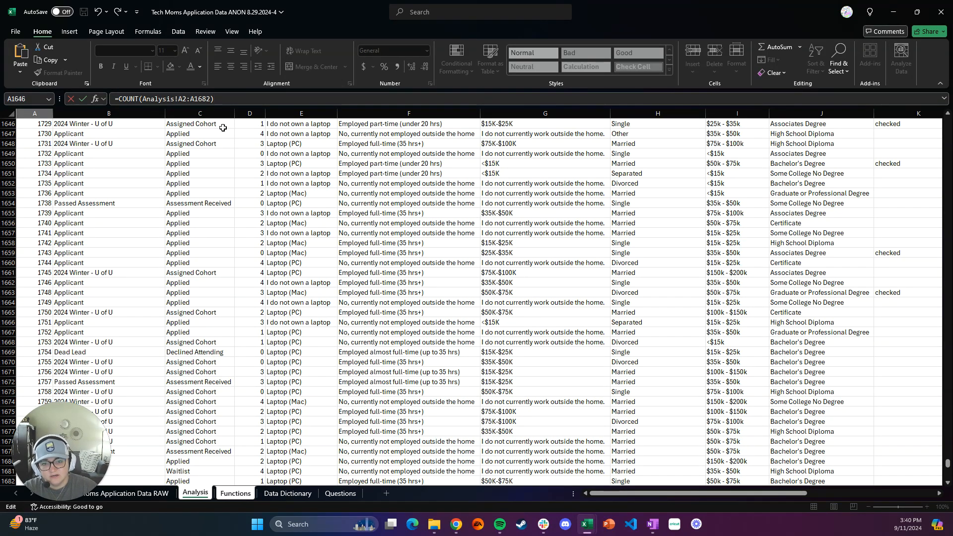
left_click(82, 100)
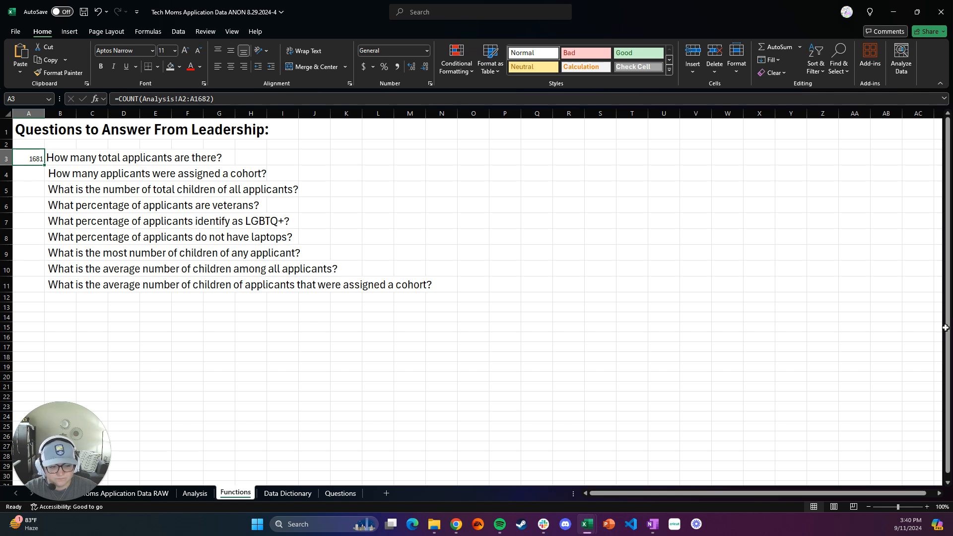
Step: Begin a COUNTIF formula in cell A4 that takes its range from the Analysis sheet
left_click(927, 347)
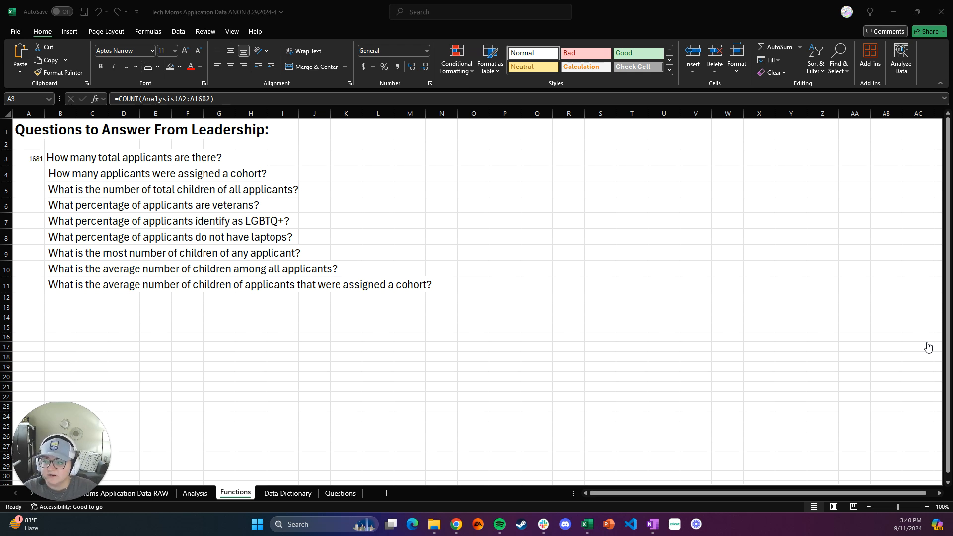
left_click(34, 174)
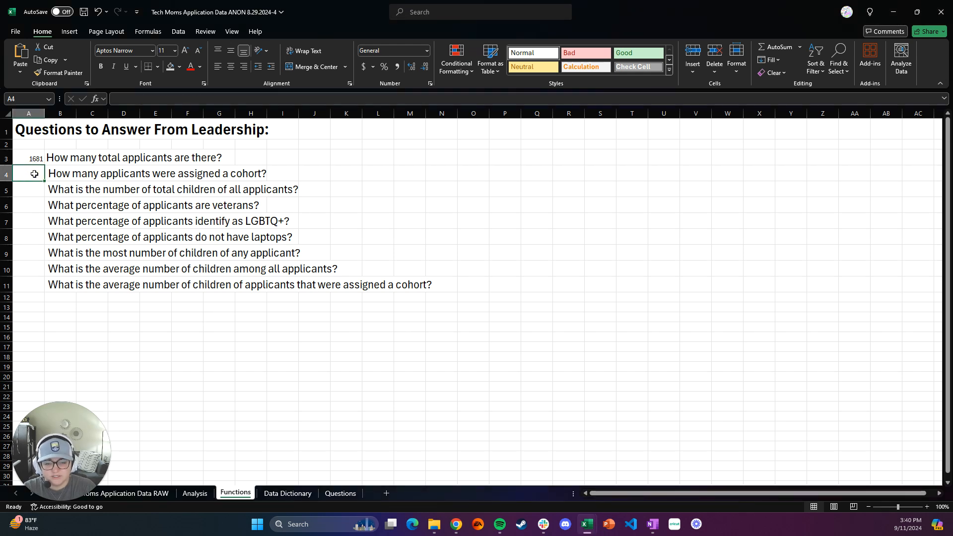
type("=")
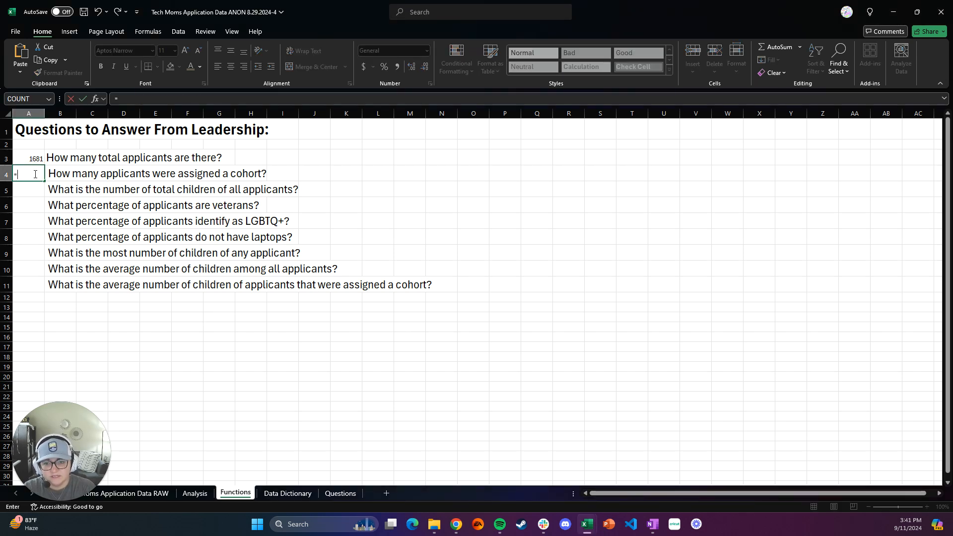
type("COUNTIF")
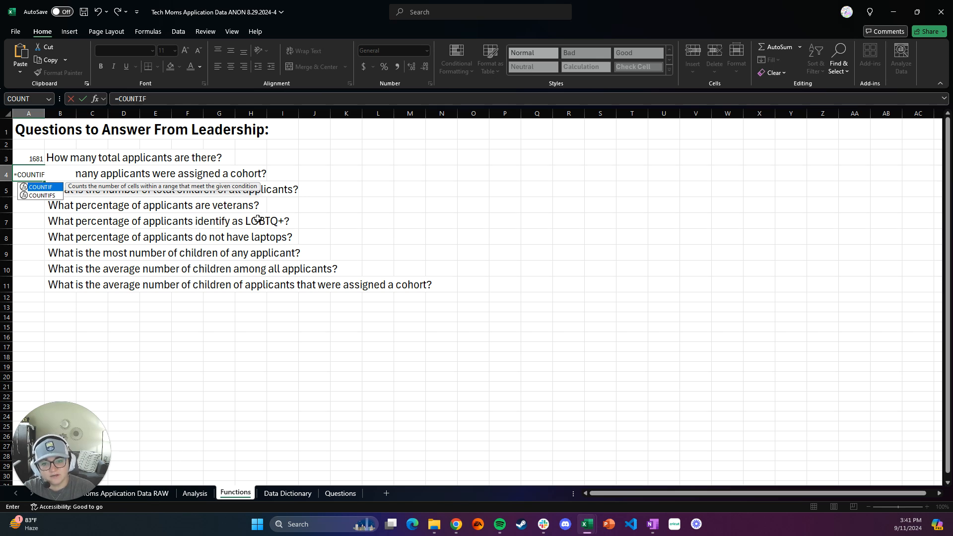
type("(")
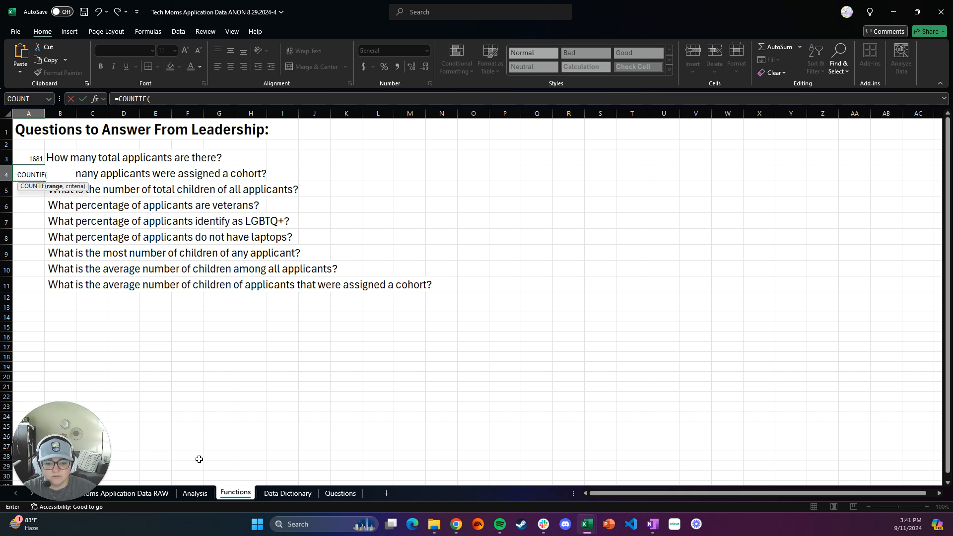
left_click(195, 493)
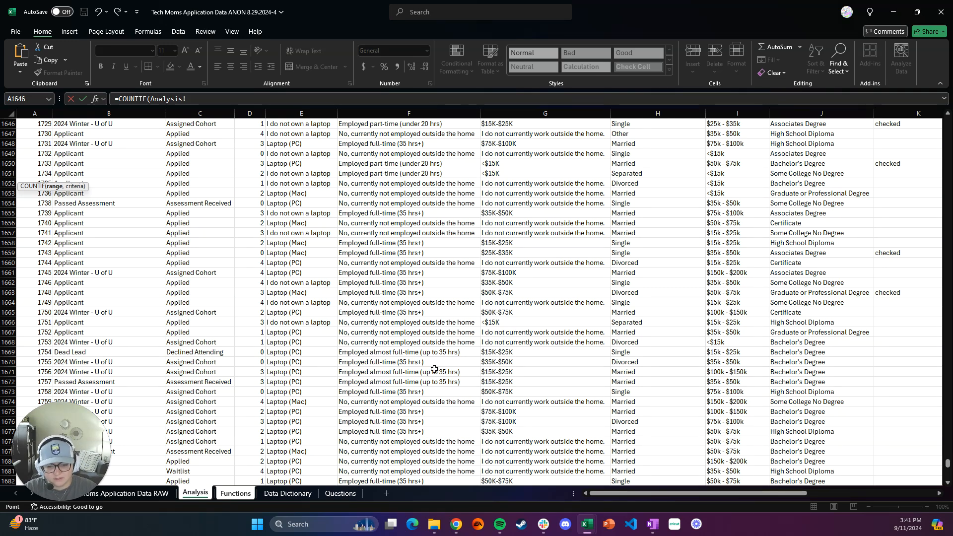
Step: Use the Applicant Status cells C2:C1682 of the Analysis sheet as the COUNTIF range
key("ctrl+Home")
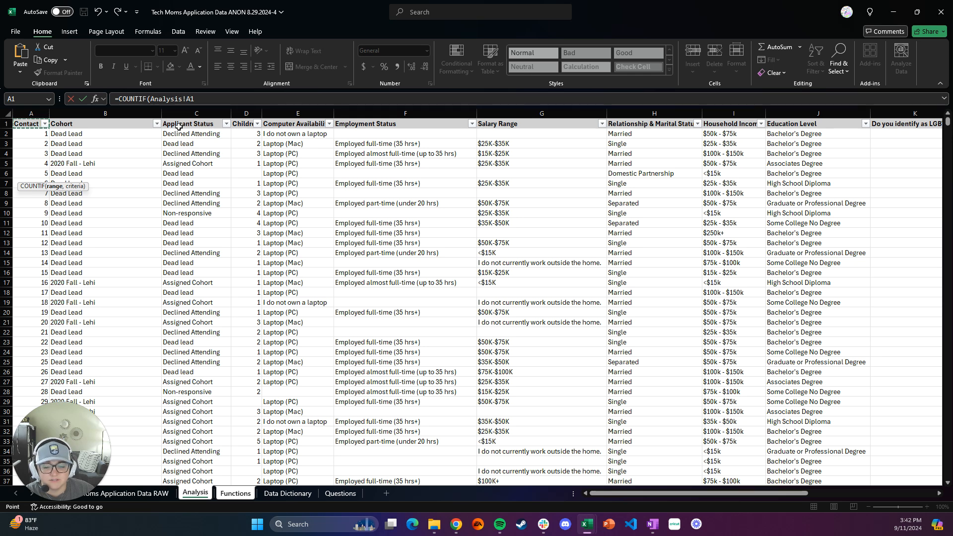
left_click(203, 133)
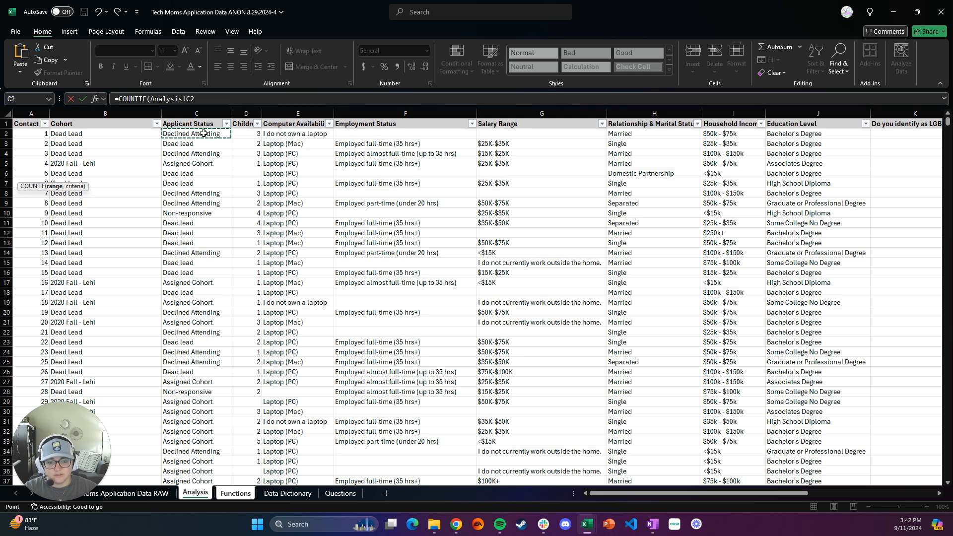
key("ctrl+shift+Down")
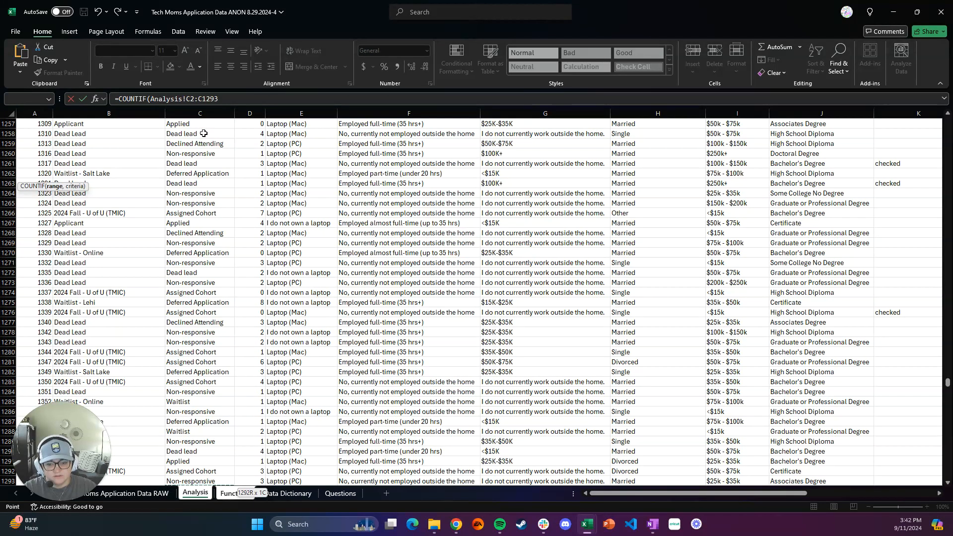
key("shift+Down")
key("shift+Down")
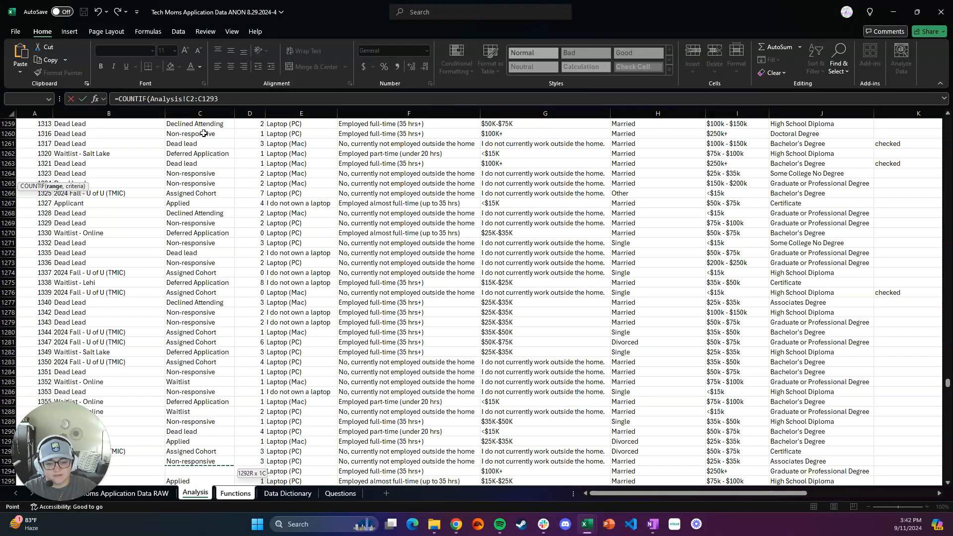
key("ctrl+shift+Down")
key("ctrl+shift+Down")
key("ctrl+shift+Down")
key("ctrl+shift+Up")
key("ctrl+shift+Up")
key("ctrl+shift+Up")
key("ctrl+shift+Up")
key("ctrl+shift+Up")
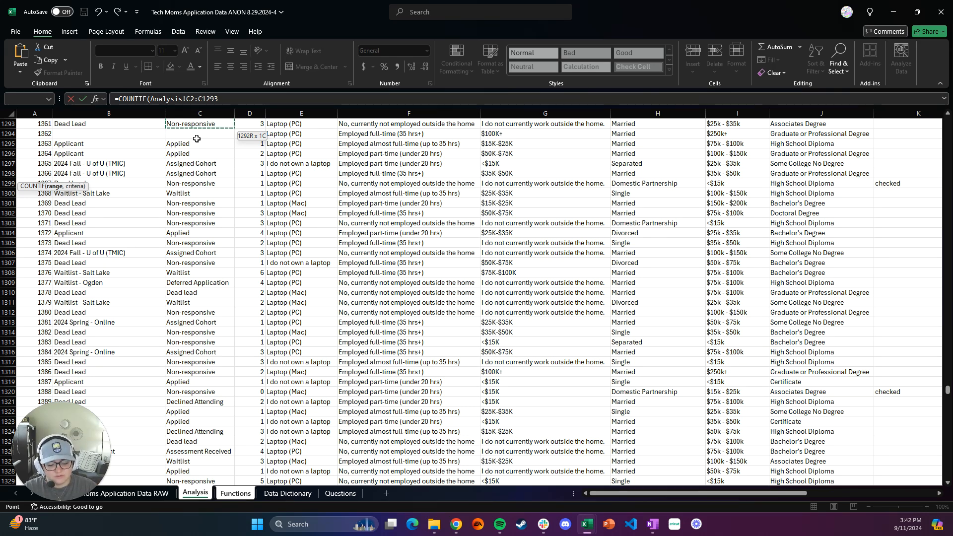
key("ctrl+shift+Down")
key("ctrl+shift+Down")
key("ctrl+shift+Down")
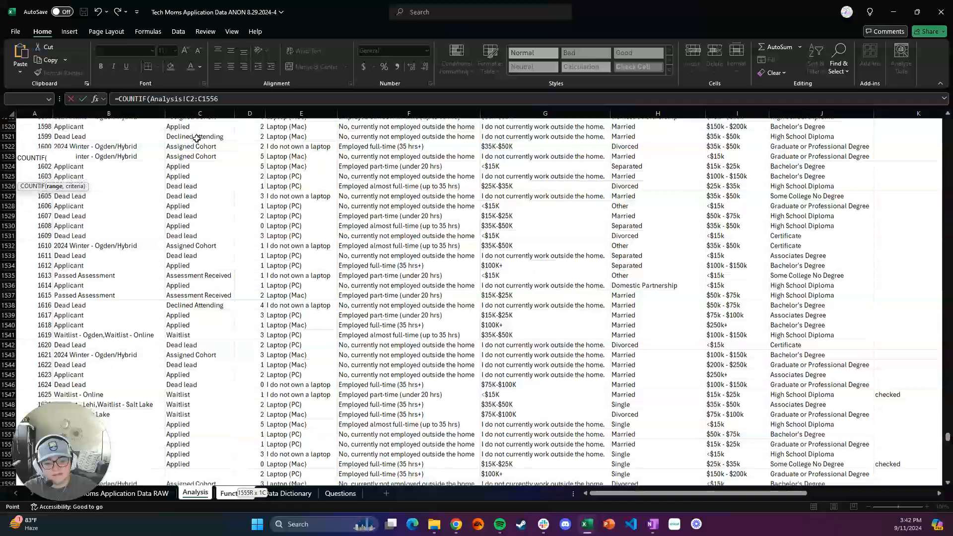
key("ctrl+shift+Down")
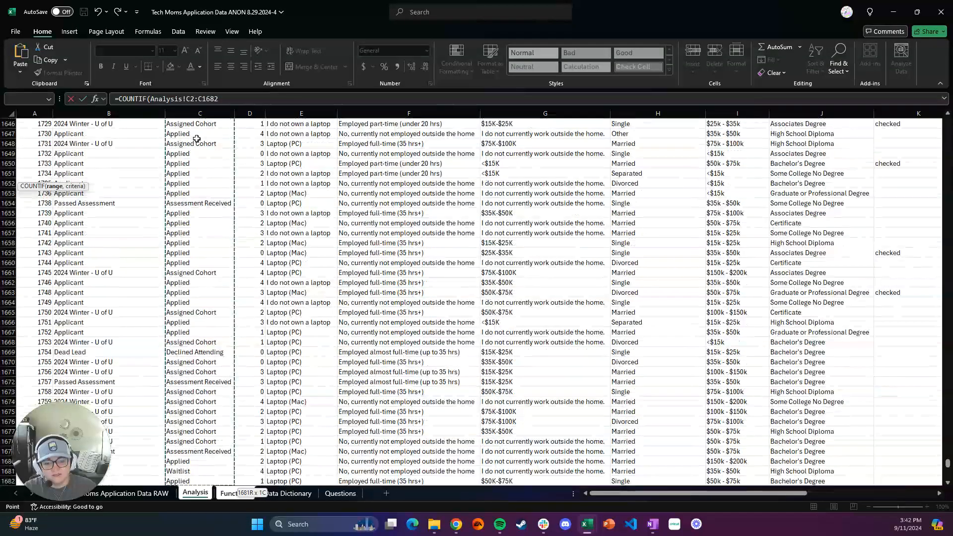
key("ctrl+shift+Down")
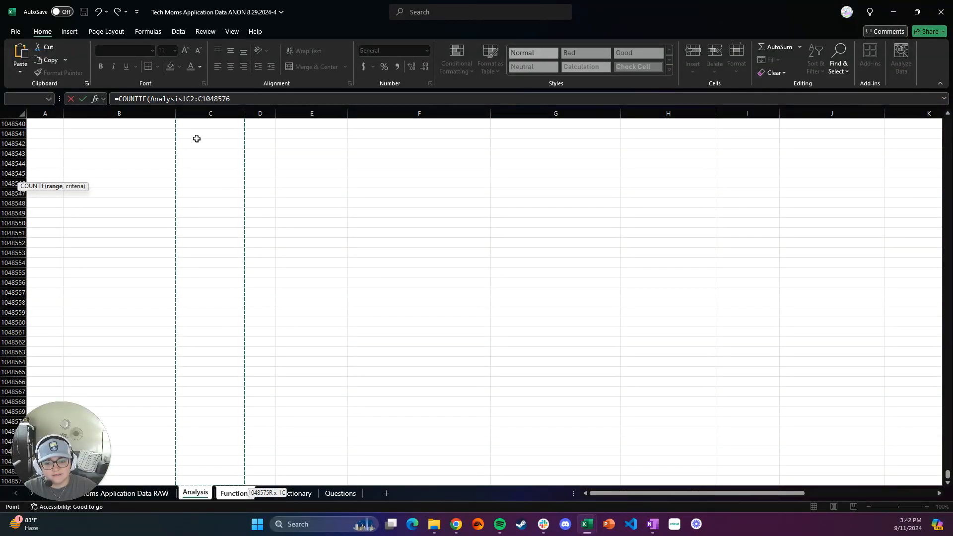
key("ctrl+shift+Up")
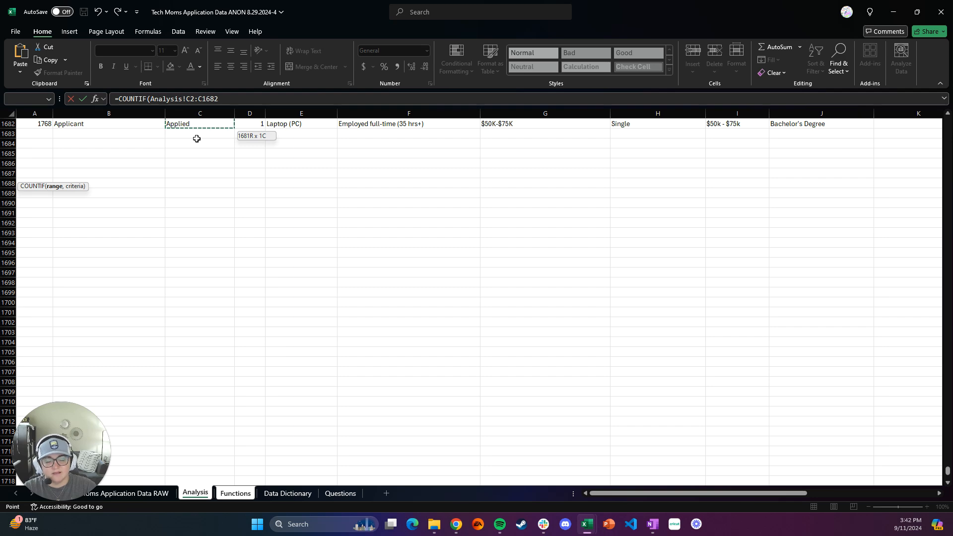
scroll(197, 181, "up", 4)
scroll(197, 180, "up", 3)
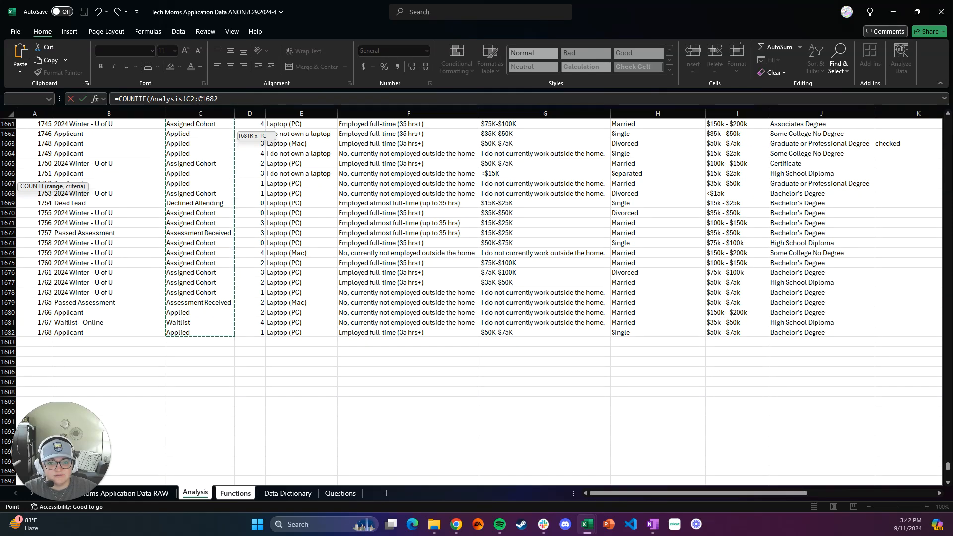
Step: Add "Assigned Cohort" as the COUNTIF criterion and complete the formula =COUNTIF(Analysis!C2:C1682,"Assigned Cohort") in cell A4
left_click(225, 101)
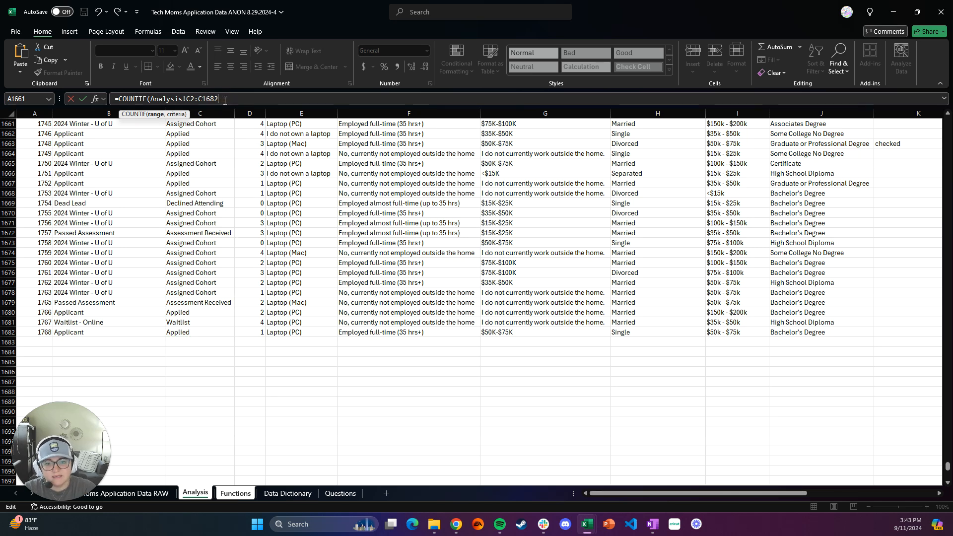
type(",")
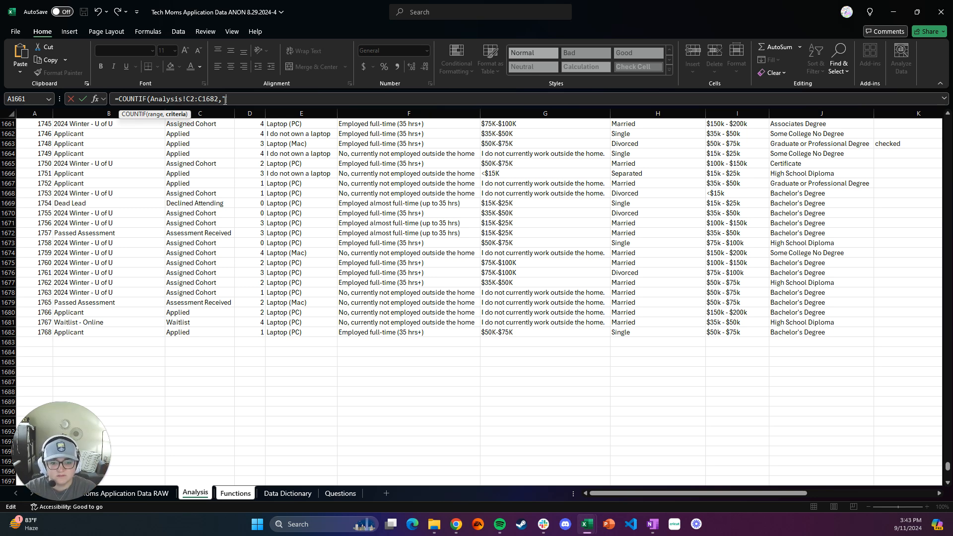
type("ssigned ")
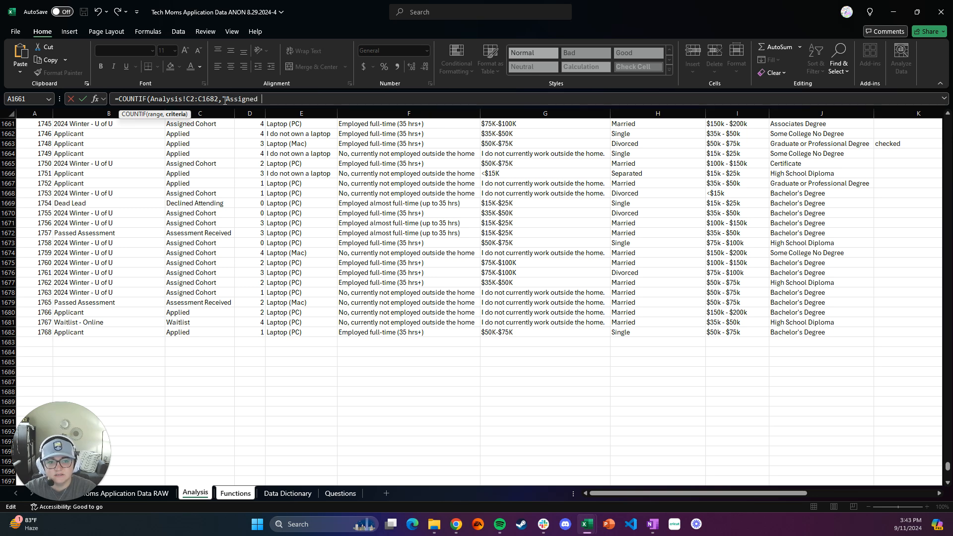
type("Cohort\"")
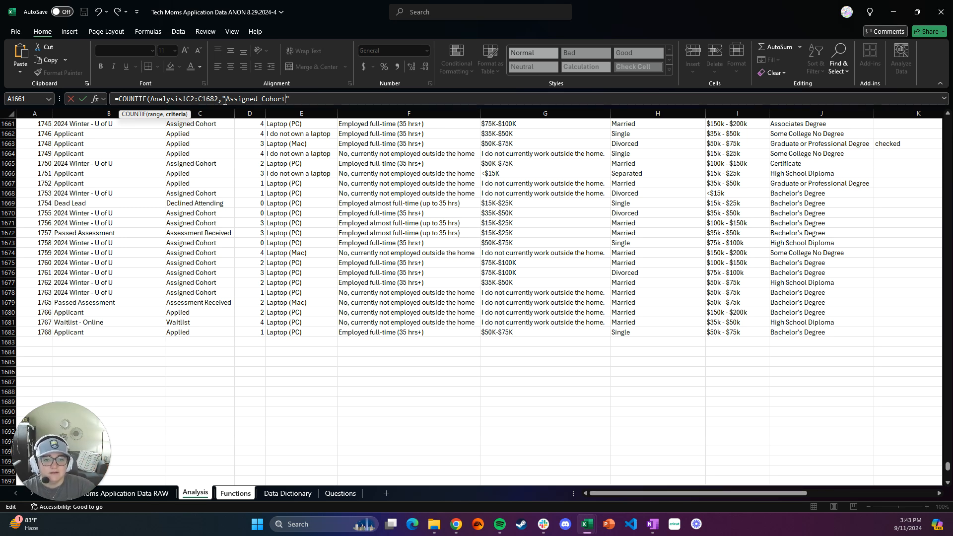
key("BackSpace")
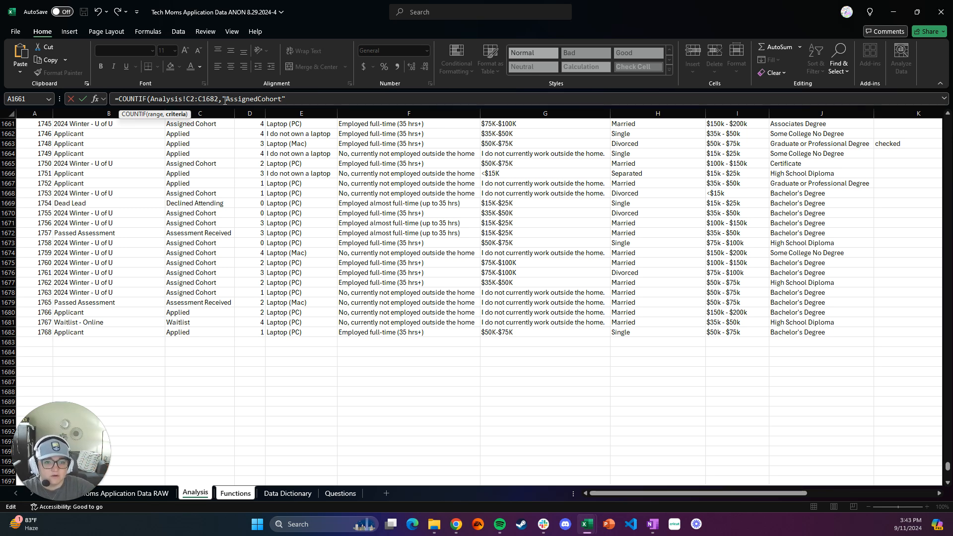
key("BackSpace")
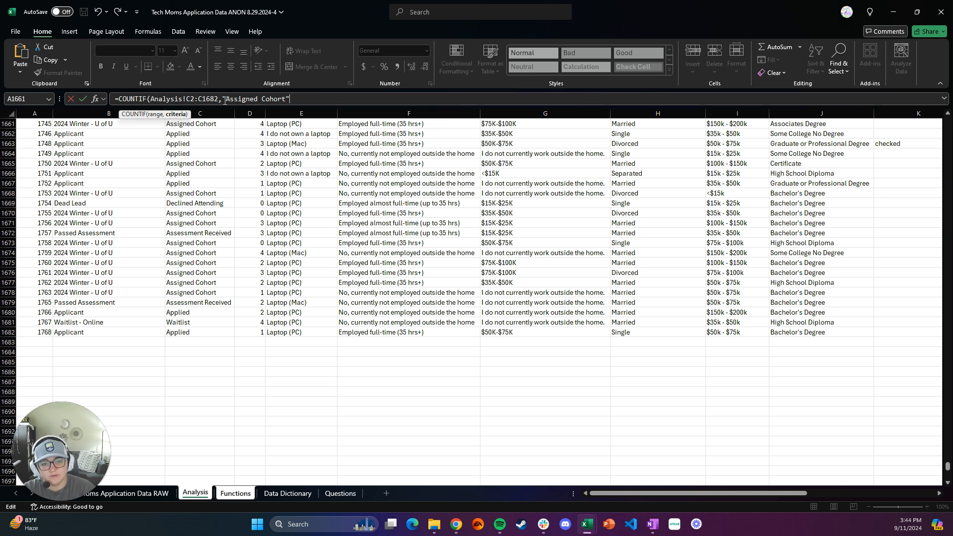
type(")")
key("Return")
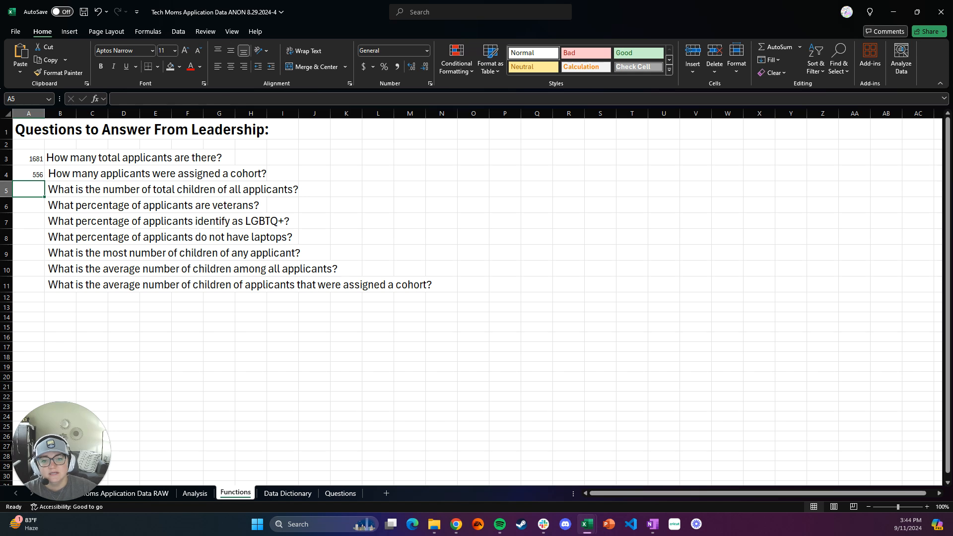
left_click(35, 174)
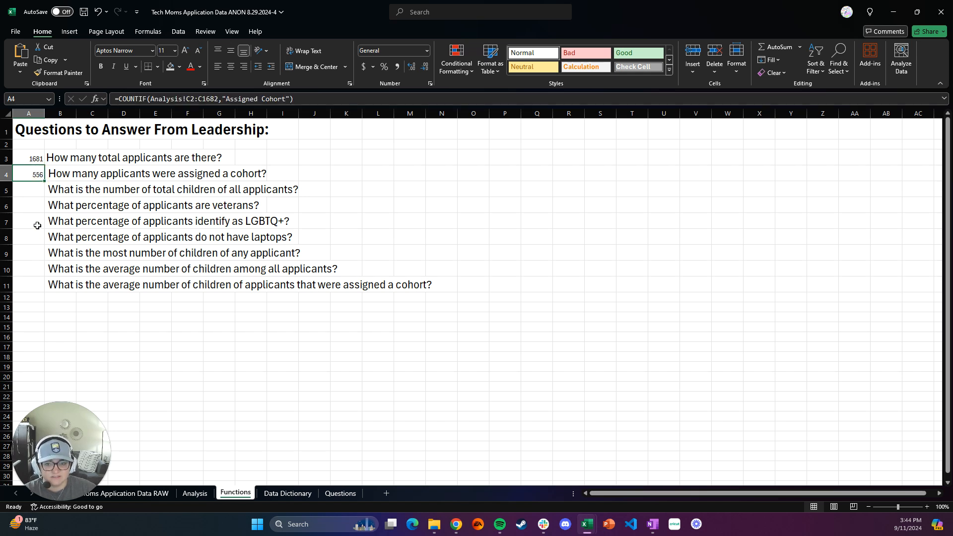
left_click(34, 193)
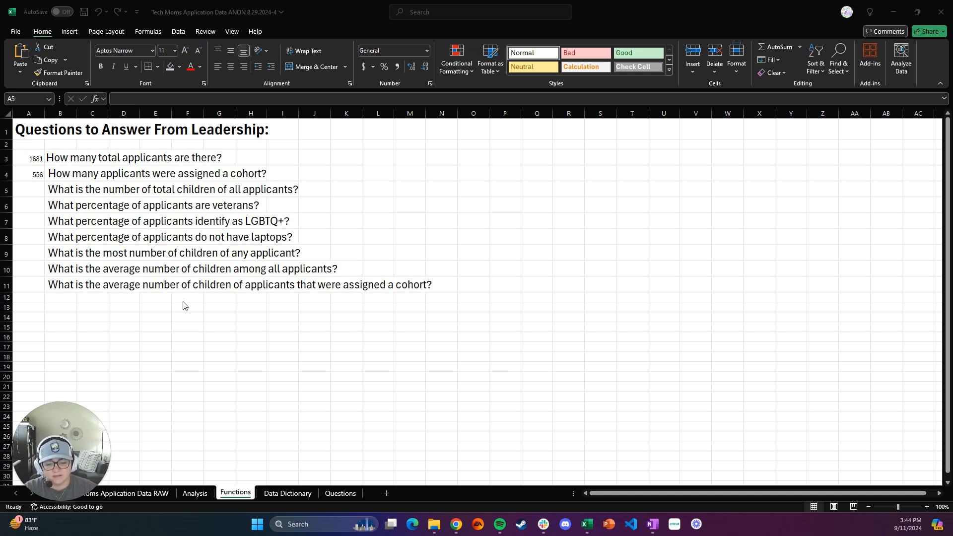
left_click(36, 194)
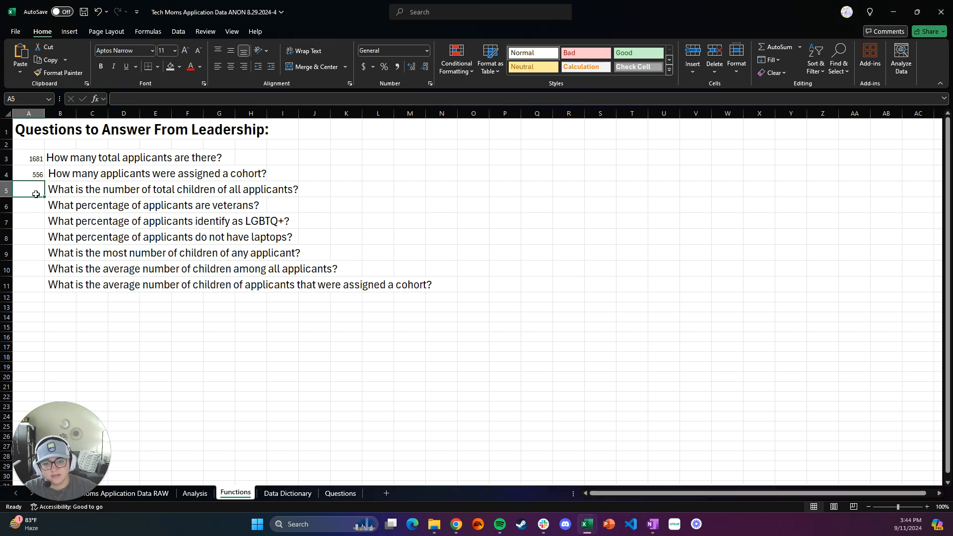
left_click(349, 190)
left_click(366, 190)
left_click(437, 205)
left_click(409, 173)
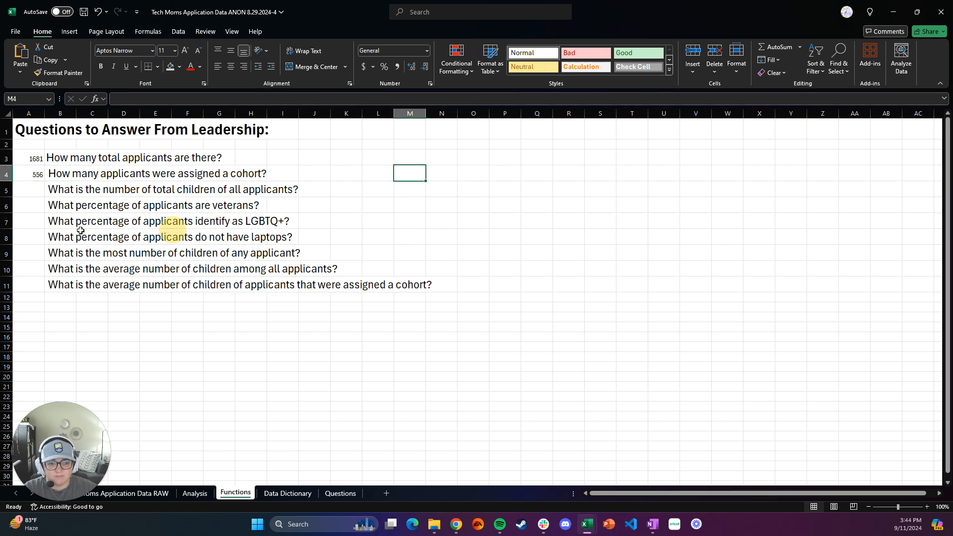
Step: Enter =SUM(Analysis!D:D) in cell A5 to total the children of all applicants
left_click(37, 195)
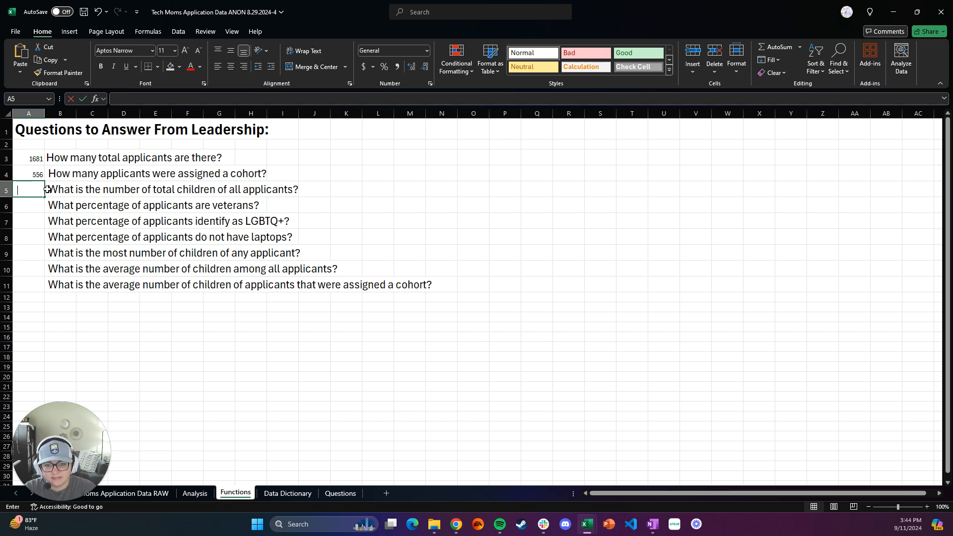
type("=")
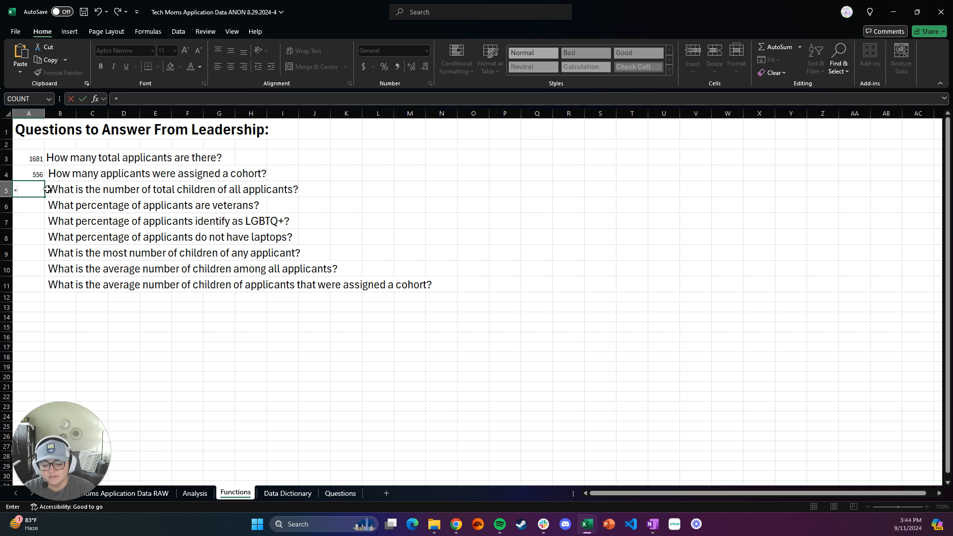
type("SUM")
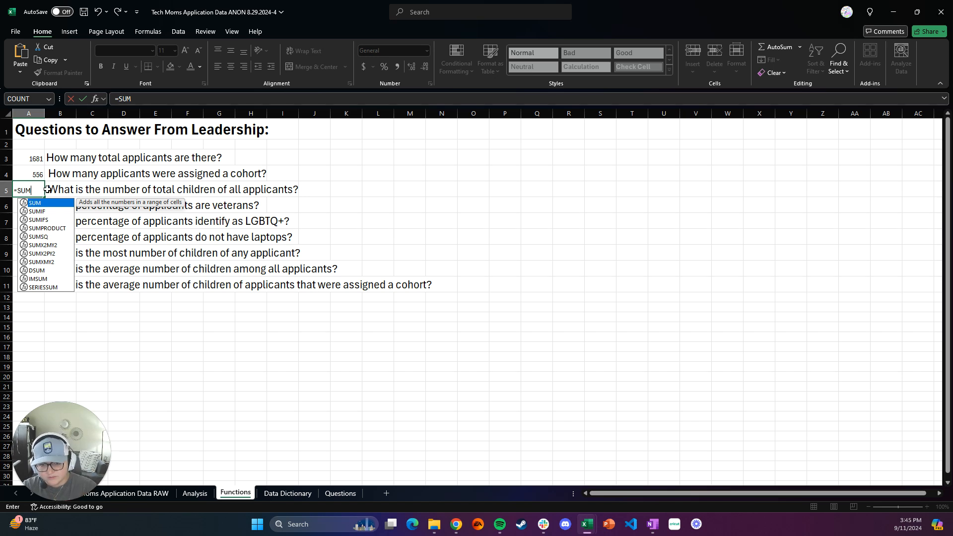
type("(")
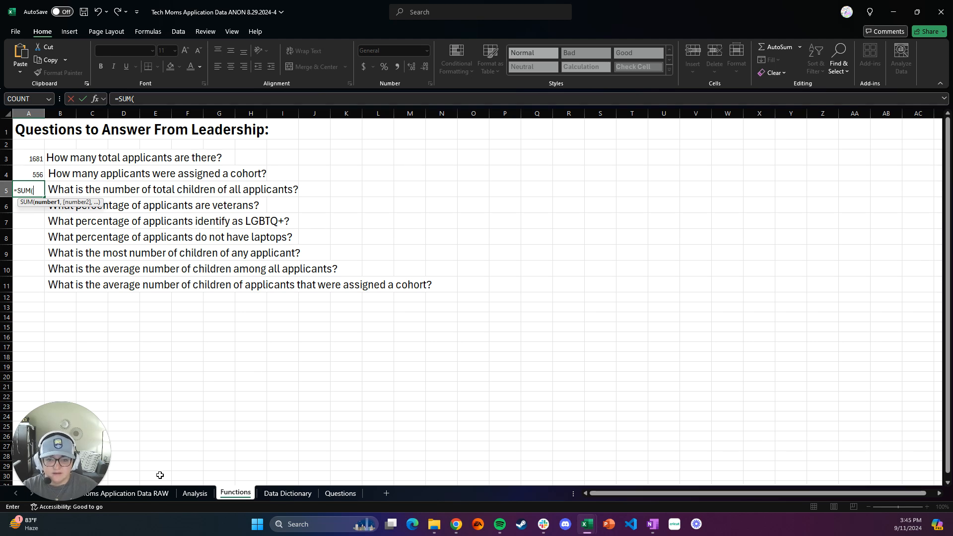
left_click(198, 495)
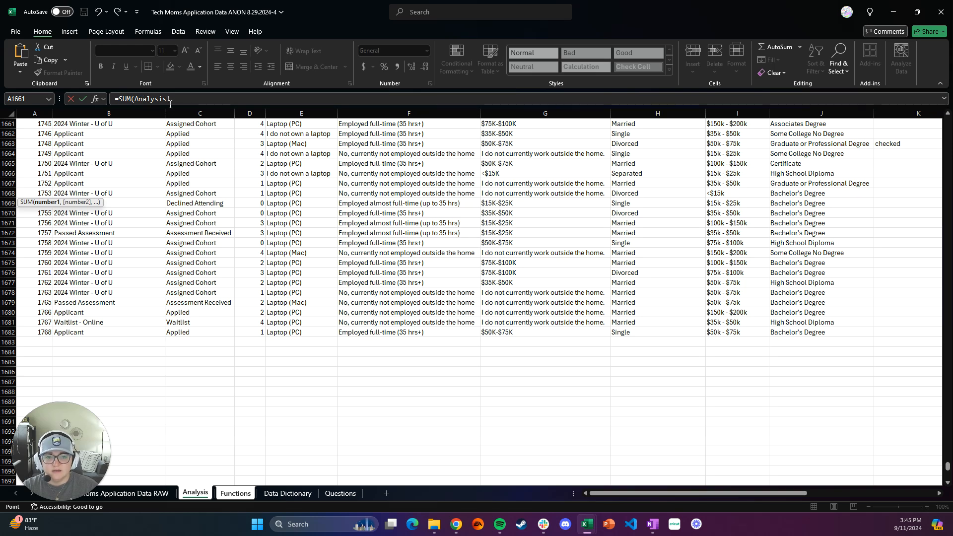
key("ctrl+Home")
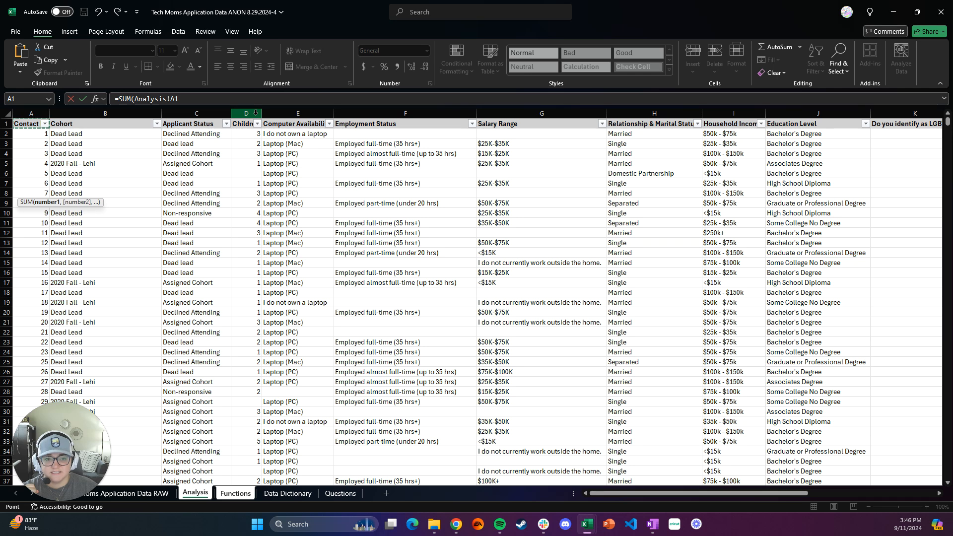
left_click(256, 113)
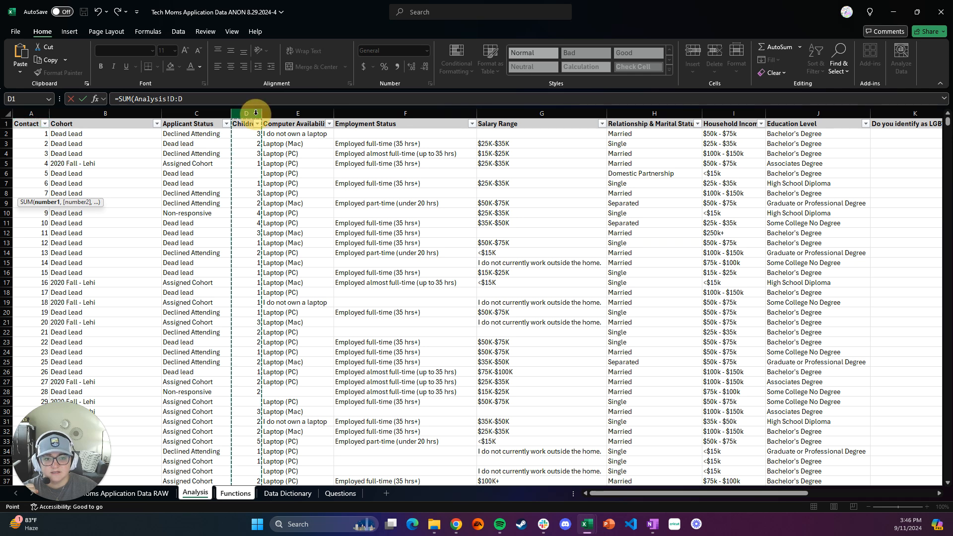
left_click(188, 99)
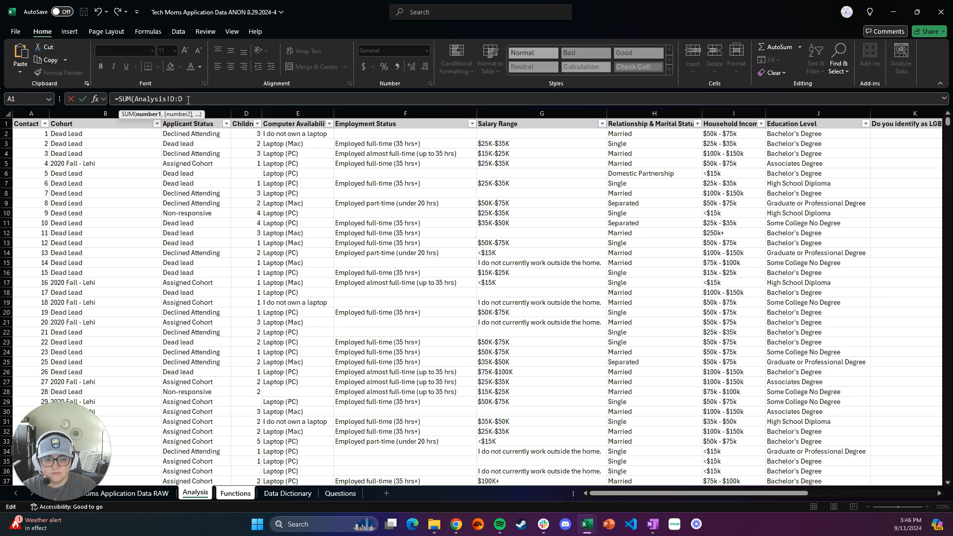
type(")")
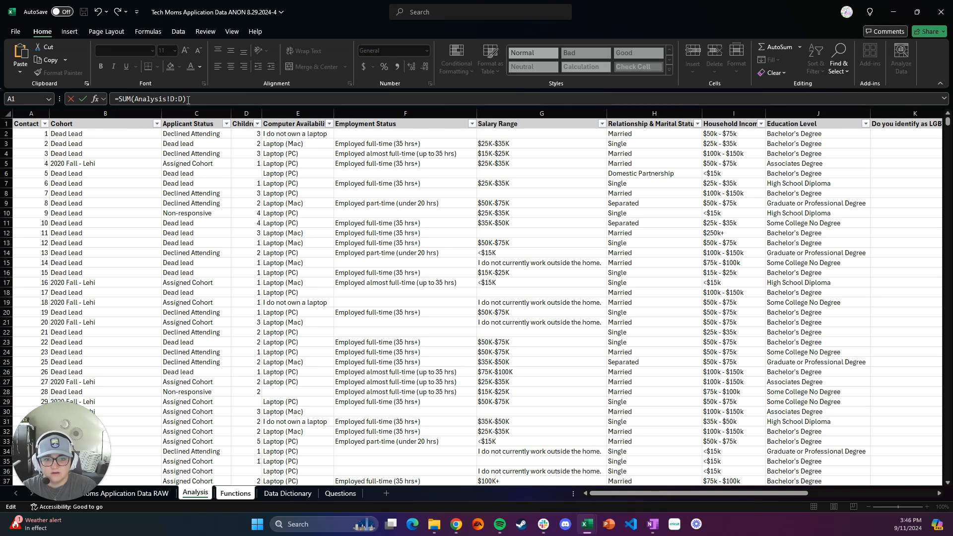
key("Return")
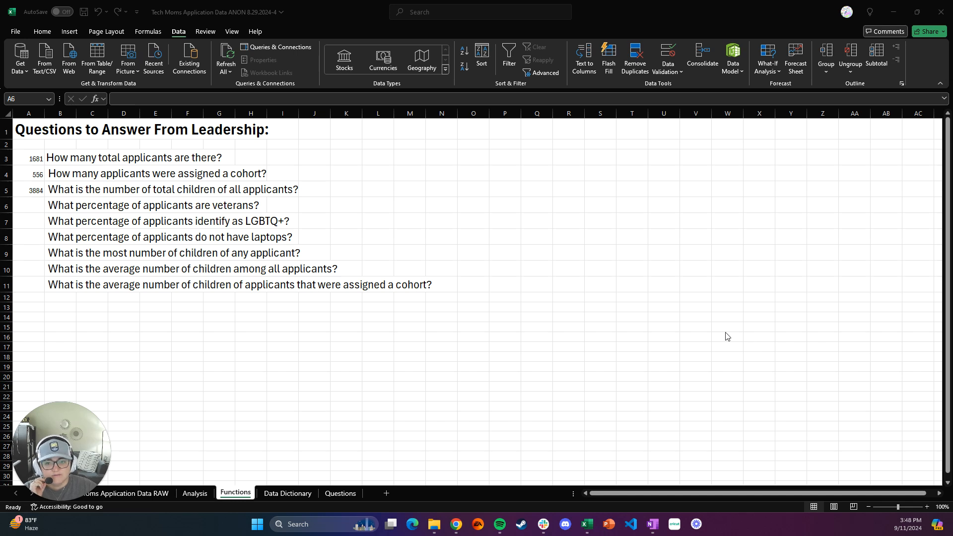
left_click(37, 206)
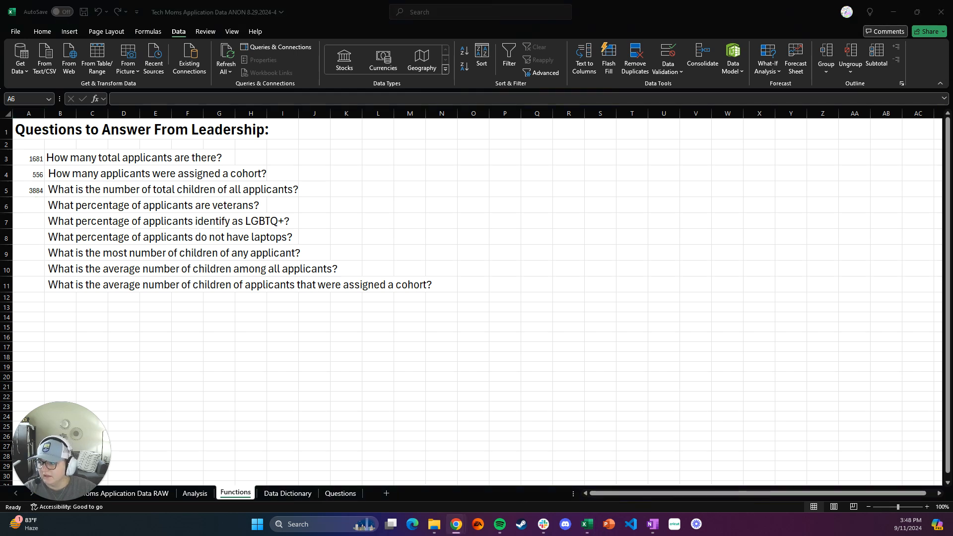
left_click(36, 204)
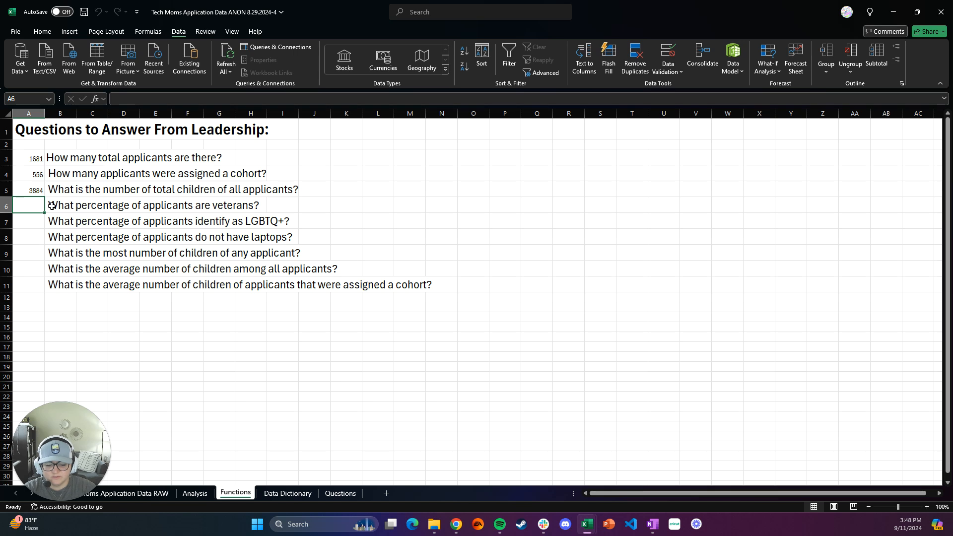
type("=")
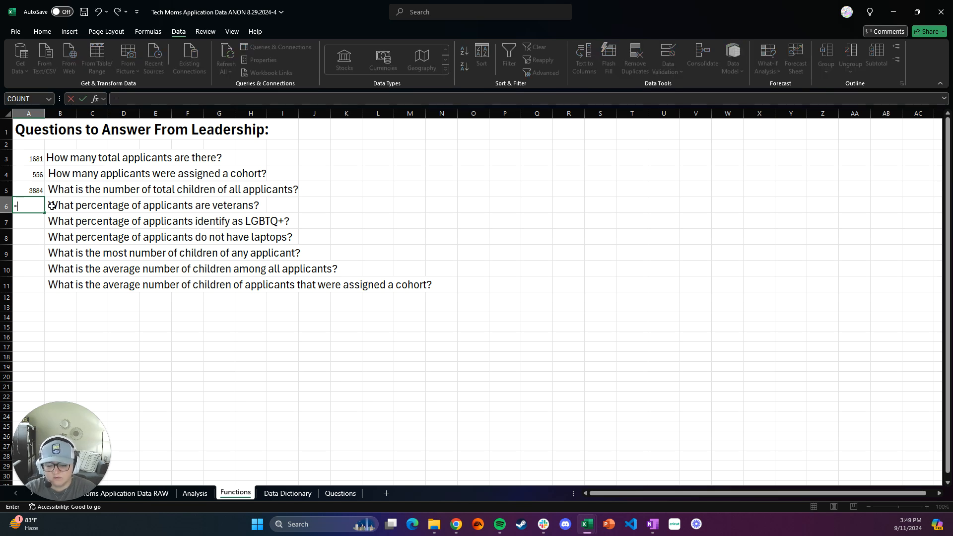
type("COUNTIF")
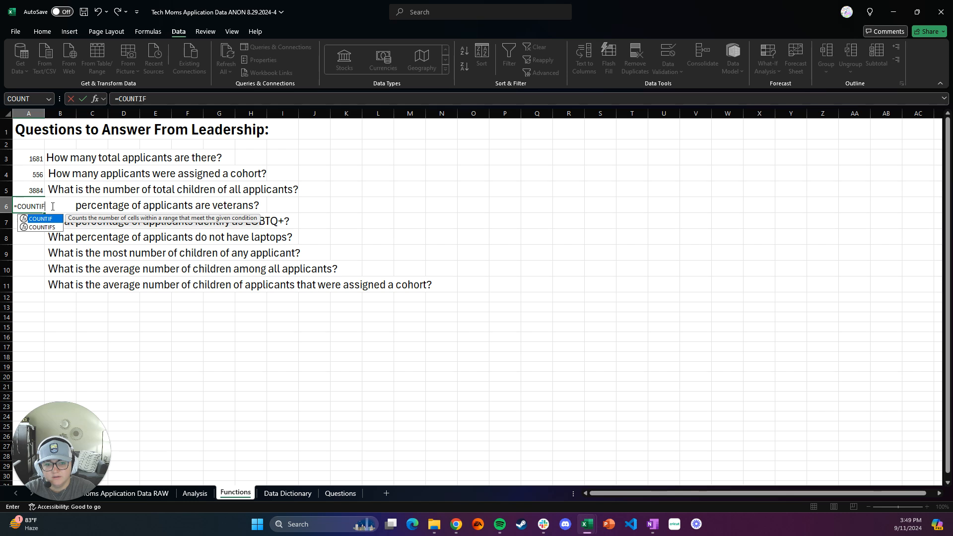
type("(")
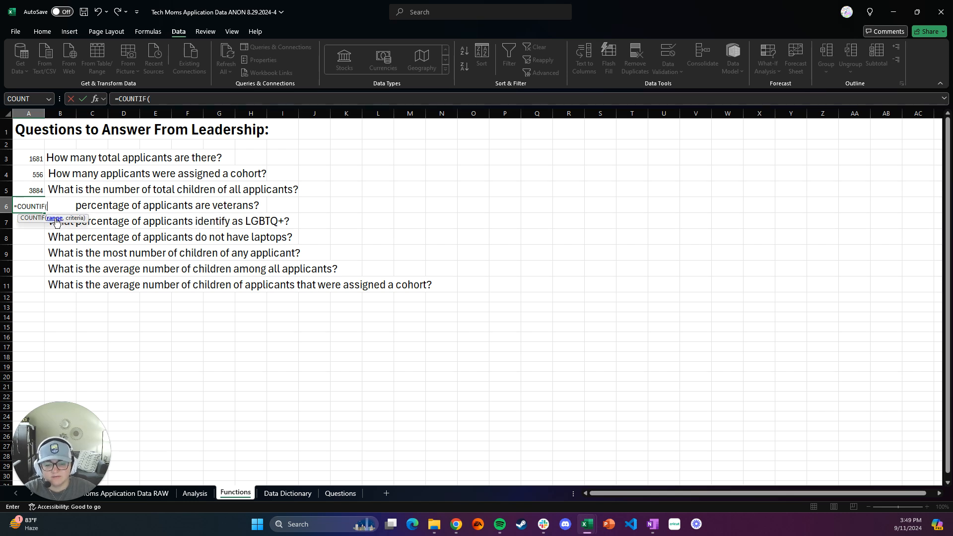
left_click(194, 494)
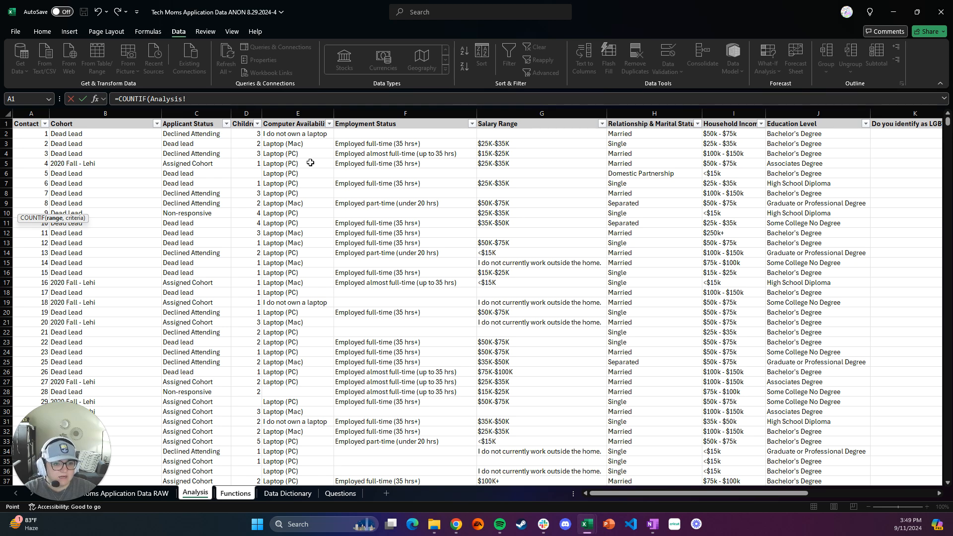
scroll(634, 272, "right", 3)
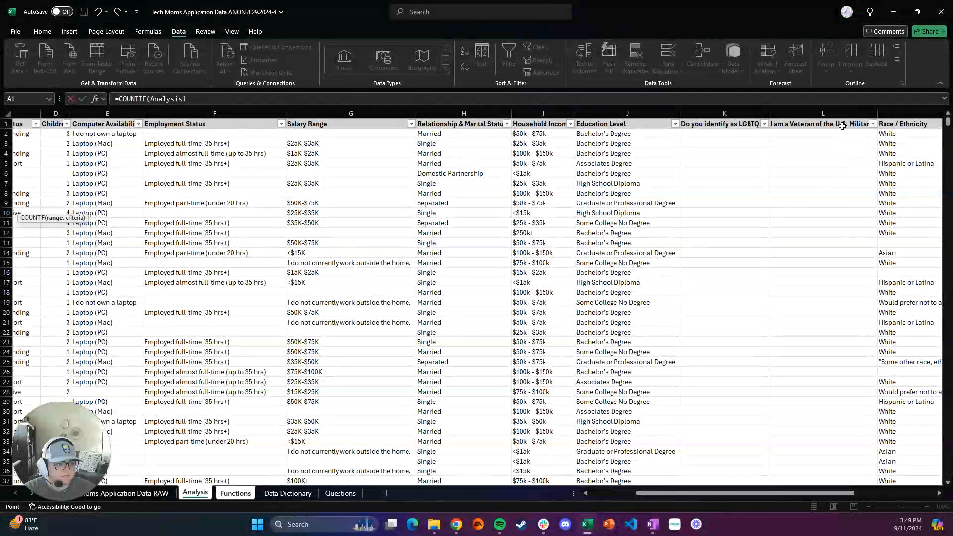
left_click(841, 115)
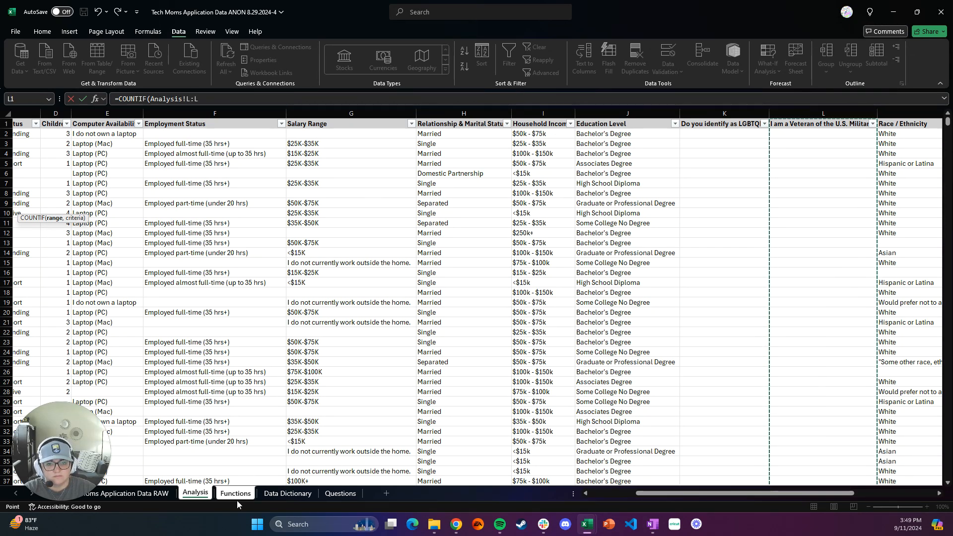
left_click(209, 100)
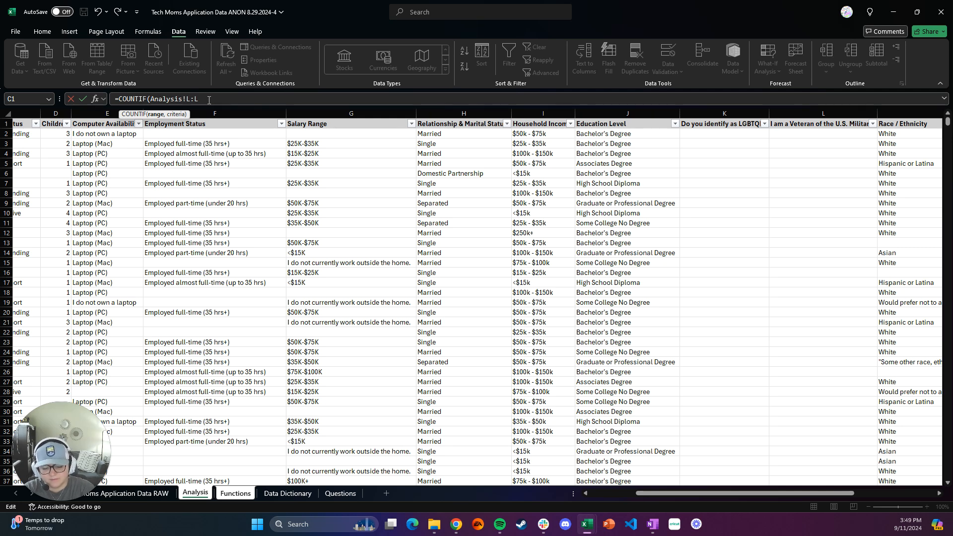
type(",Analysis!L1")
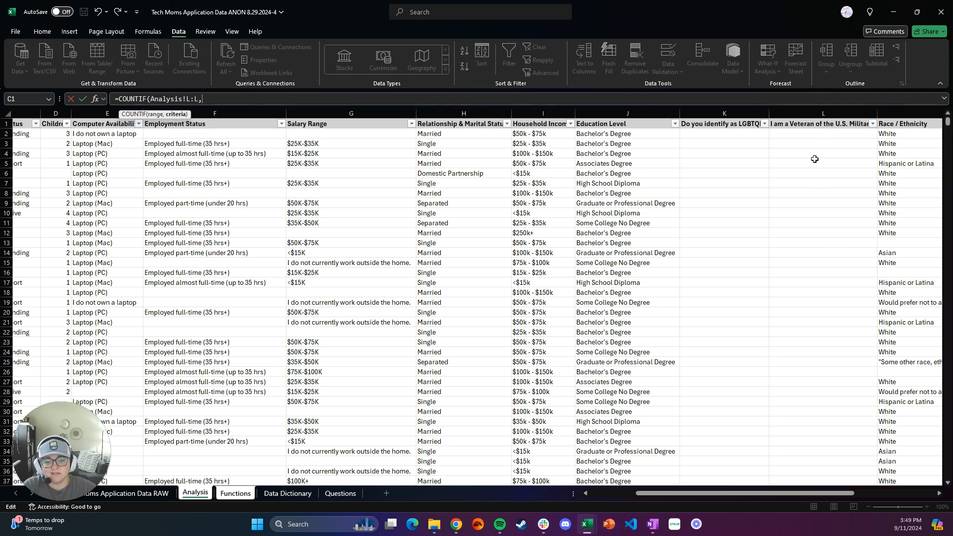
left_click(873, 127)
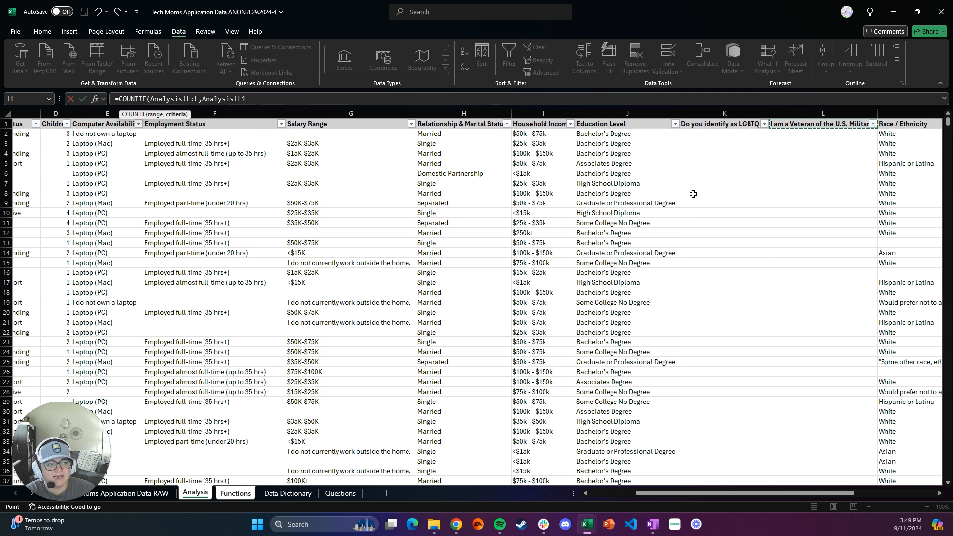
left_click(70, 100)
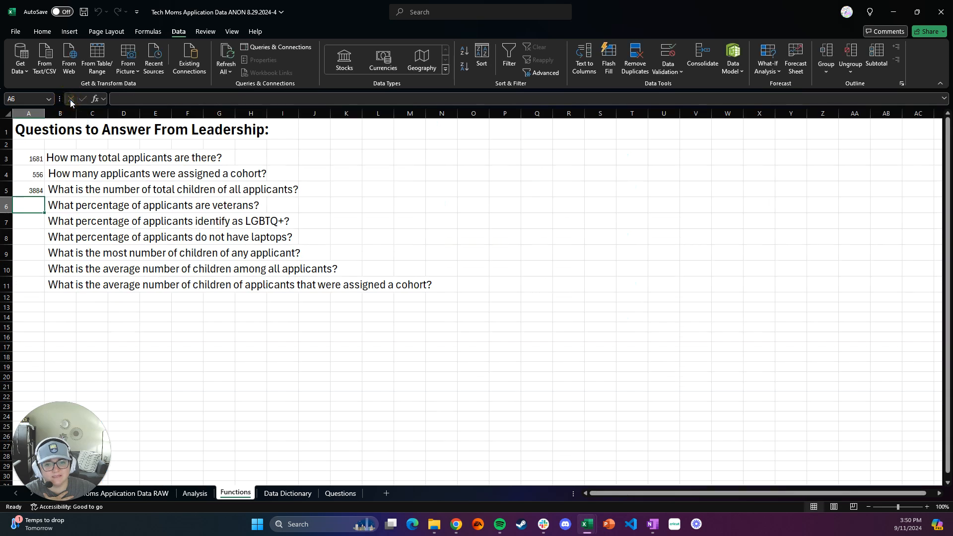
Step: Check which distinct values the U.S. Military veteran column of the Analysis sheet contains, leaving its filter unchanged, and return to the Functions sheet
left_click(195, 494)
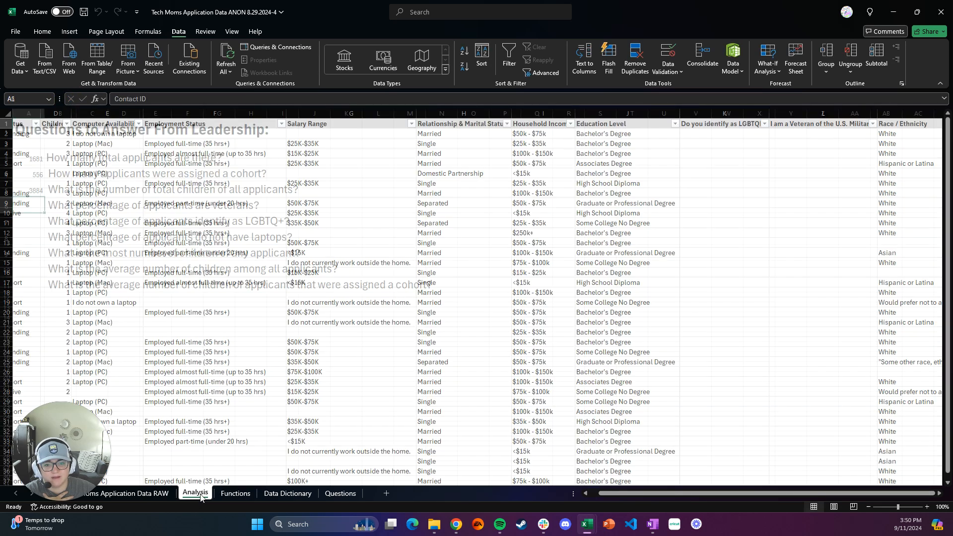
left_click(872, 124)
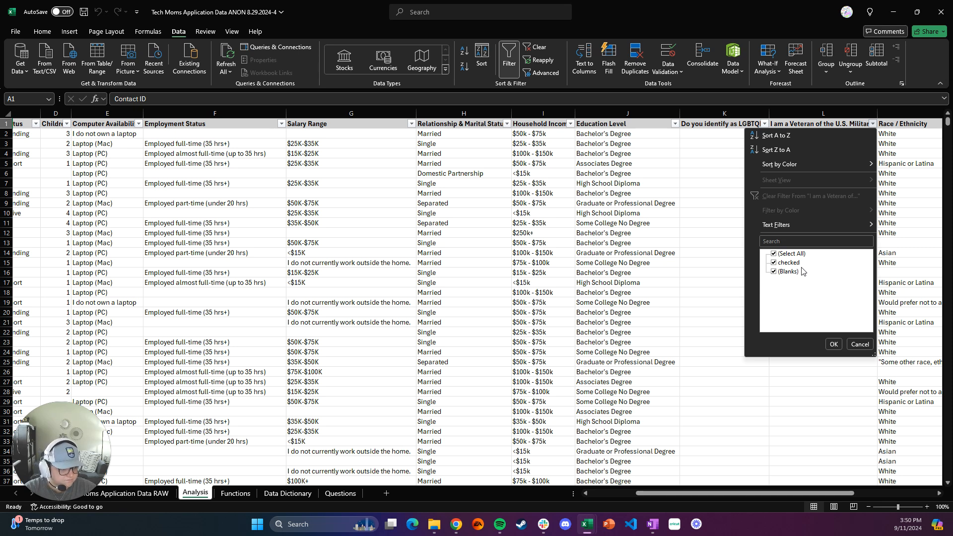
left_click(834, 345)
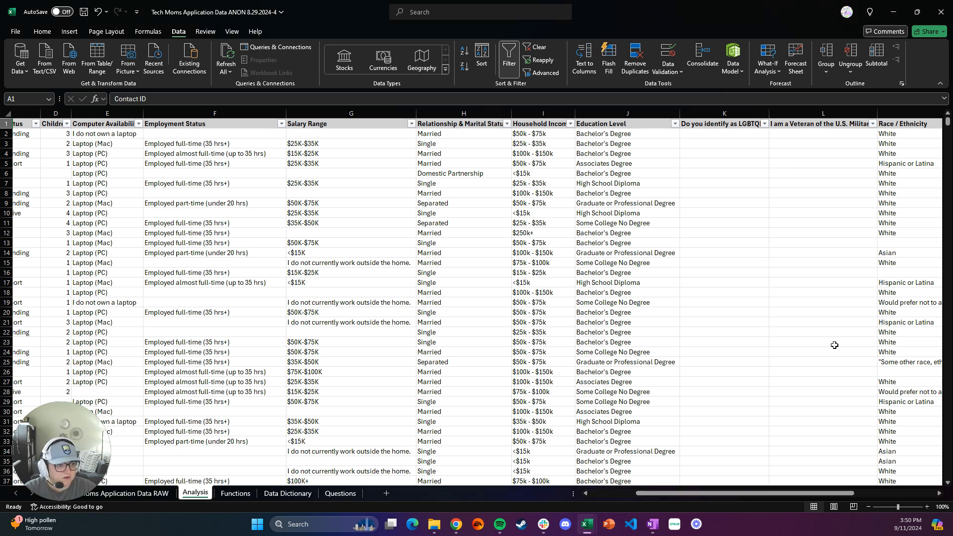
left_click(235, 493)
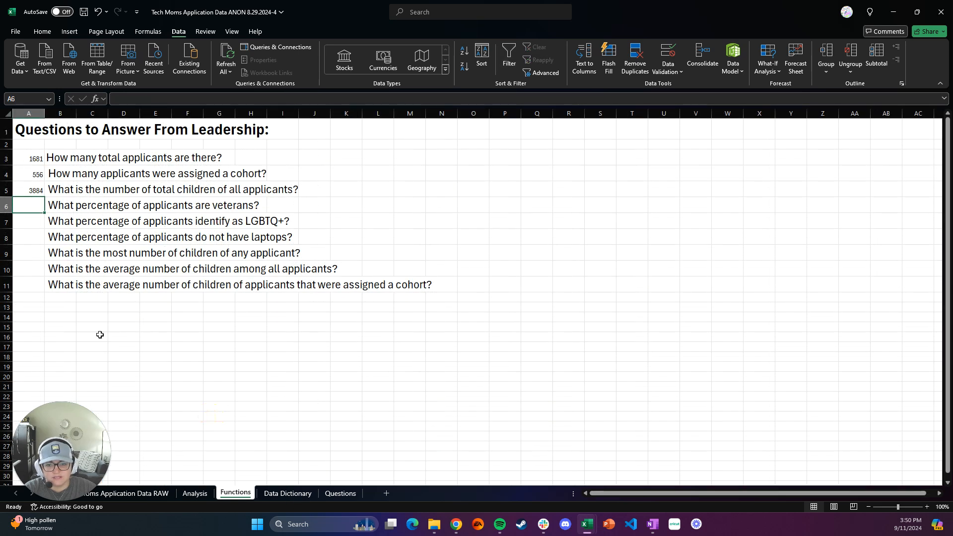
Step: Begin a COUNTIF formula in cell A6 with the Analysis sheet's veteran column, Analysis!L:L, as its range
left_click(36, 207)
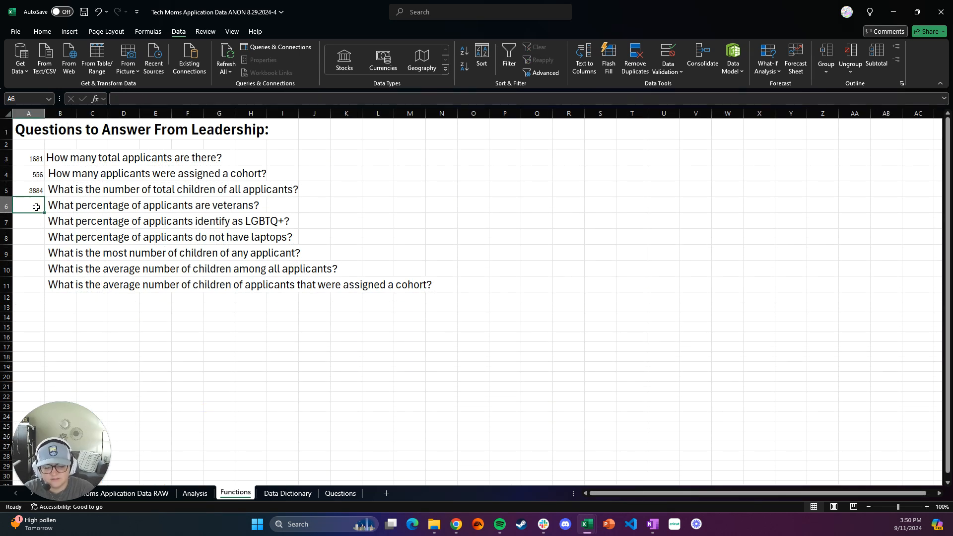
type("=COUN")
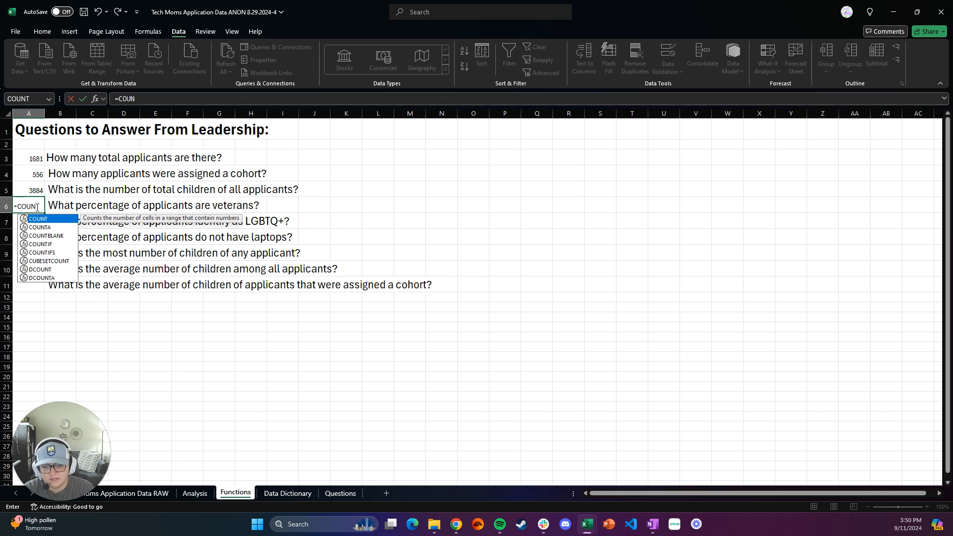
type("TIF")
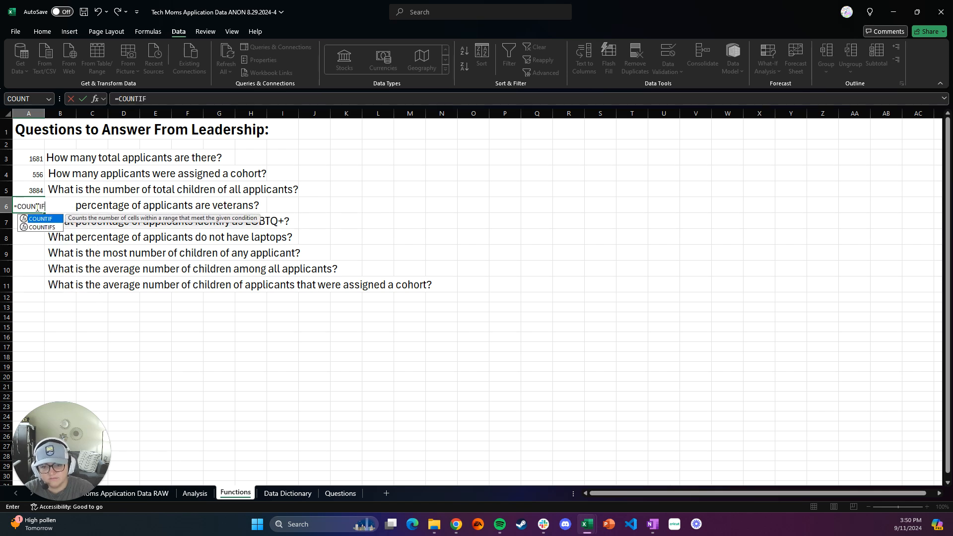
type("(")
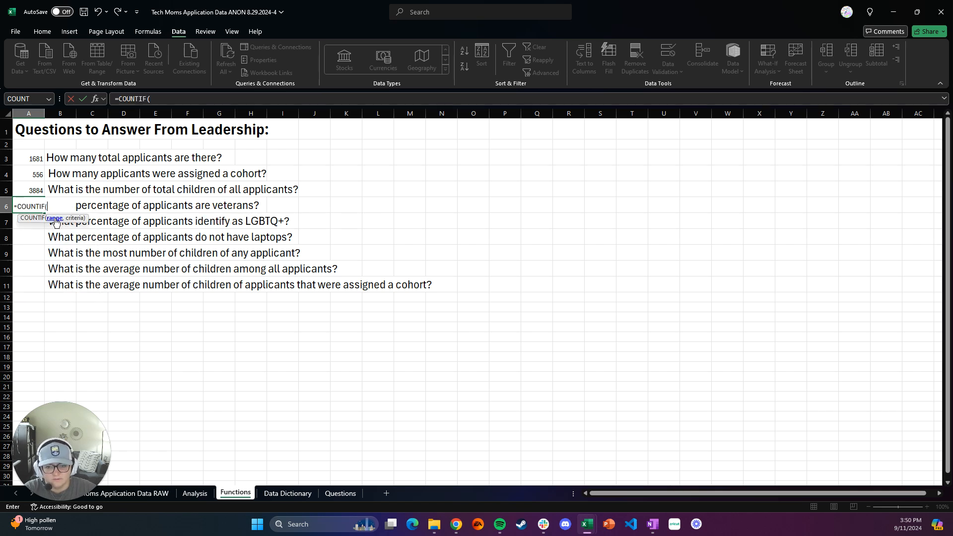
left_click(195, 493)
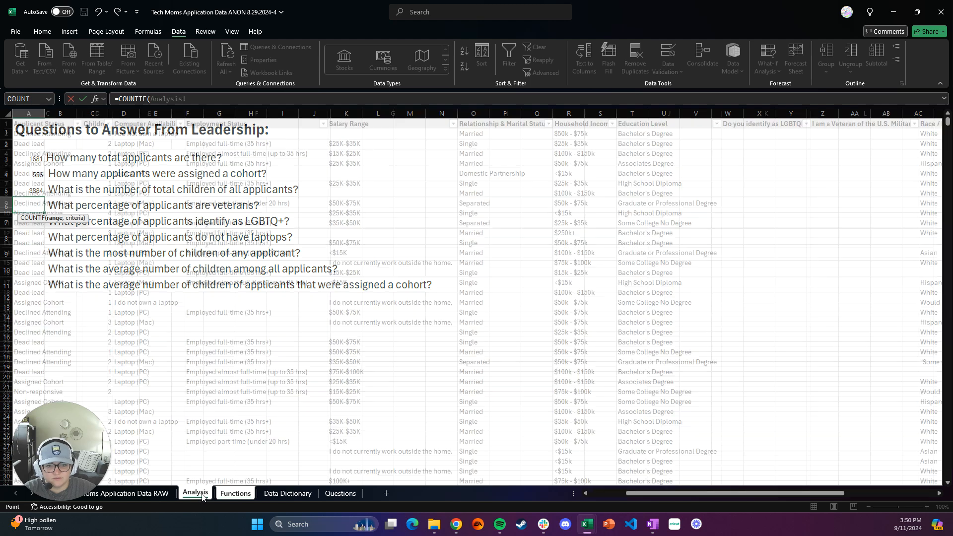
left_click(856, 113)
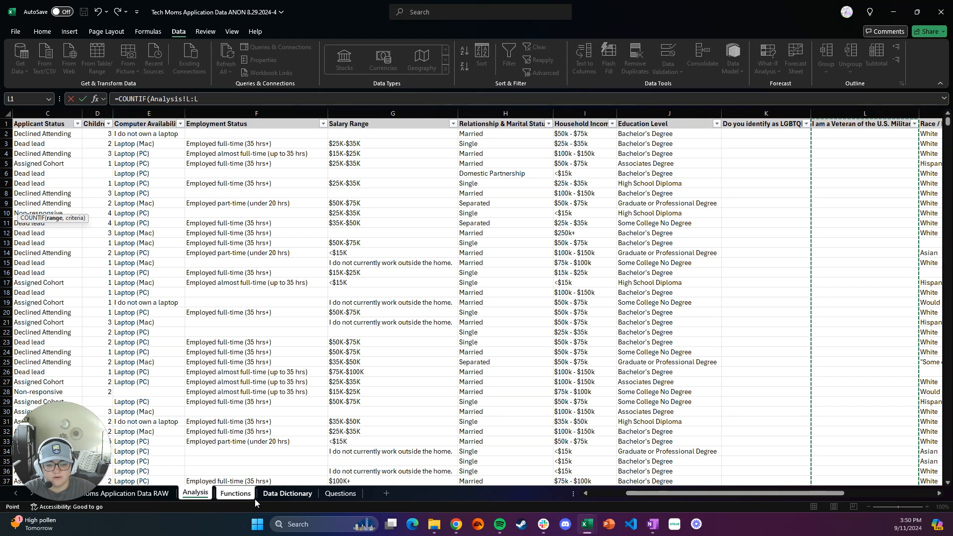
left_click(237, 494)
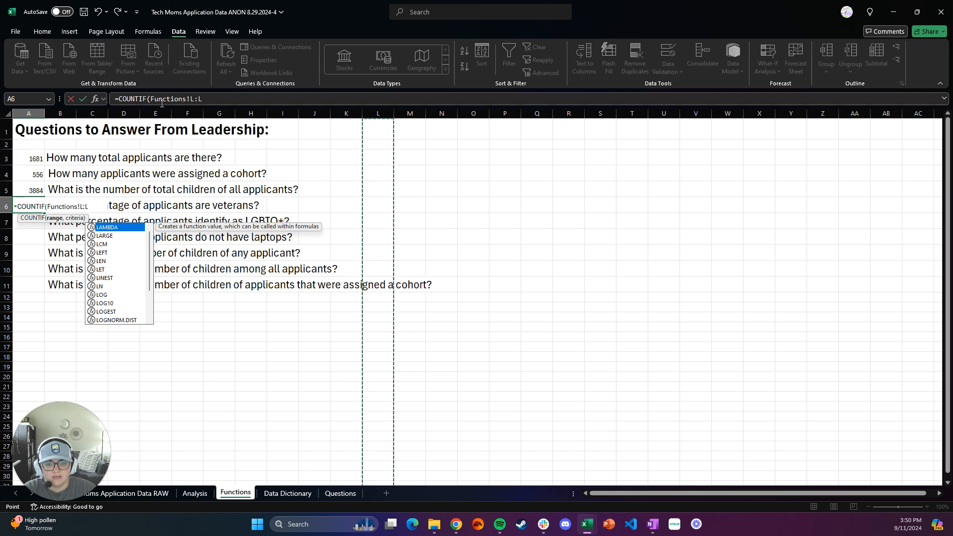
left_click(195, 493)
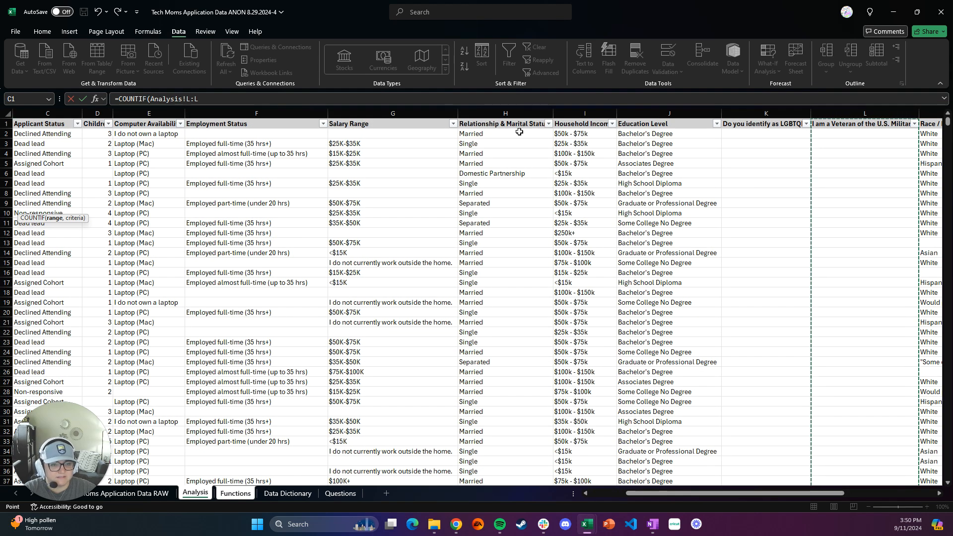
Step: Add "checked" as the criterion and complete the formula =COUNTIF(Analysis!L:L,"checked") in cell A6
left_click(215, 100)
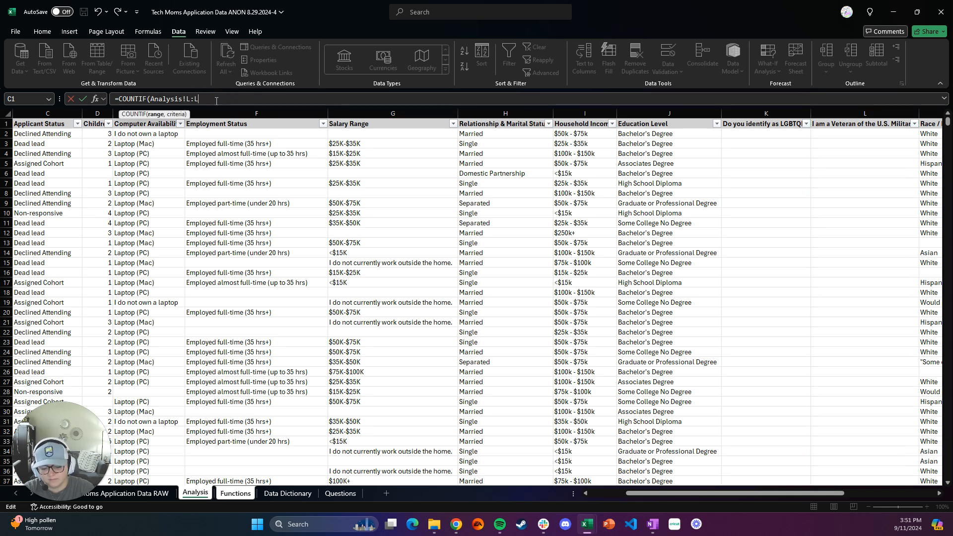
type(",")
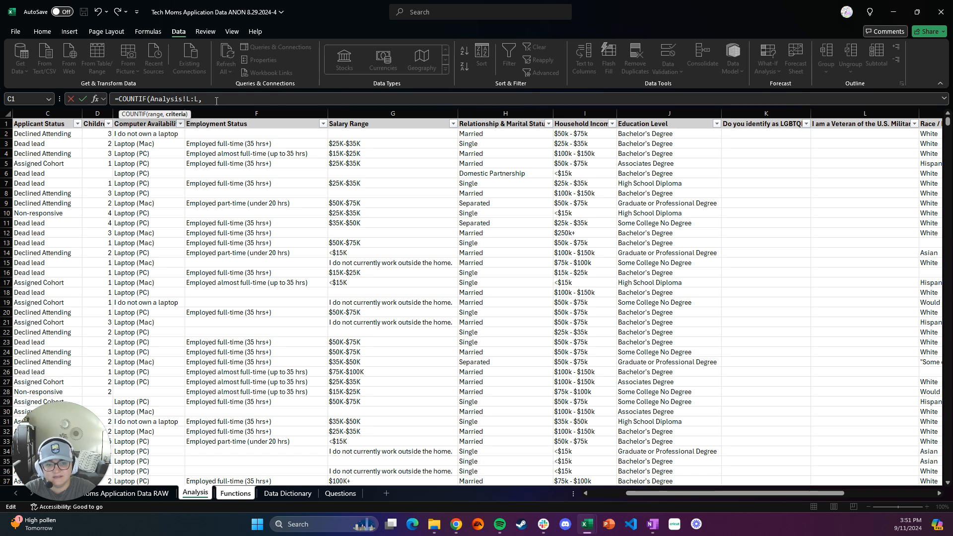
type("\"checked\"")
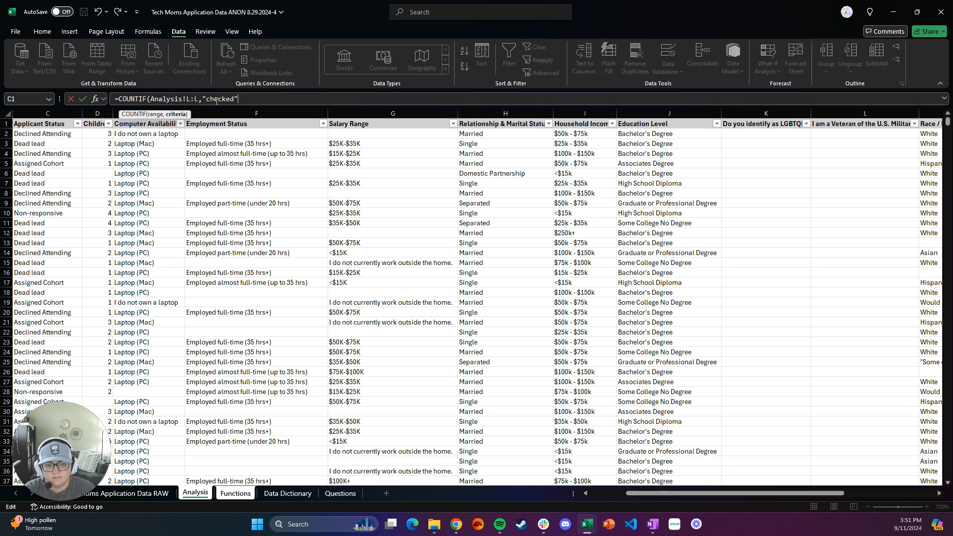
type(")")
key("Return")
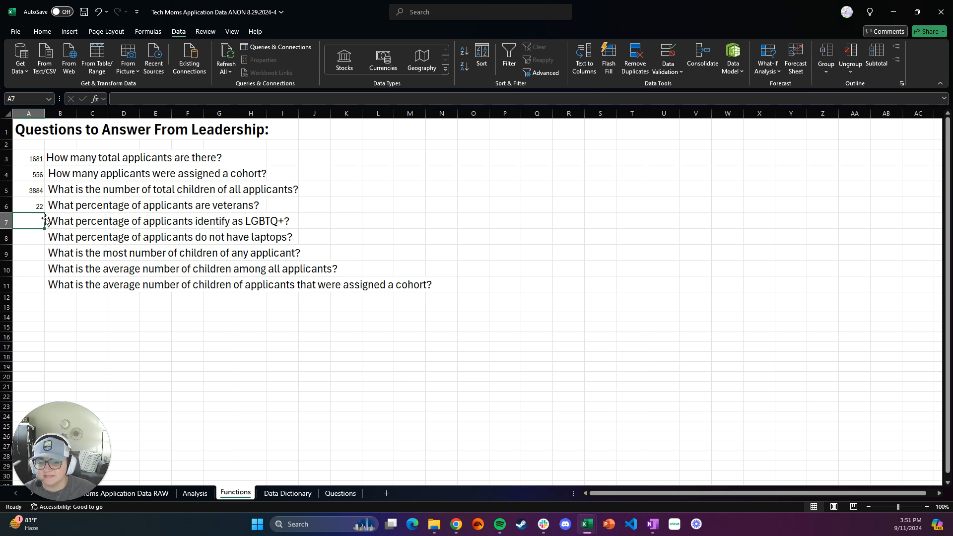
Step: Divide the veteran count in cell A6 by the total applicants in A3, making the formula =COUNTIF(Analysis!L:L,"checked")/A3
left_click(38, 206)
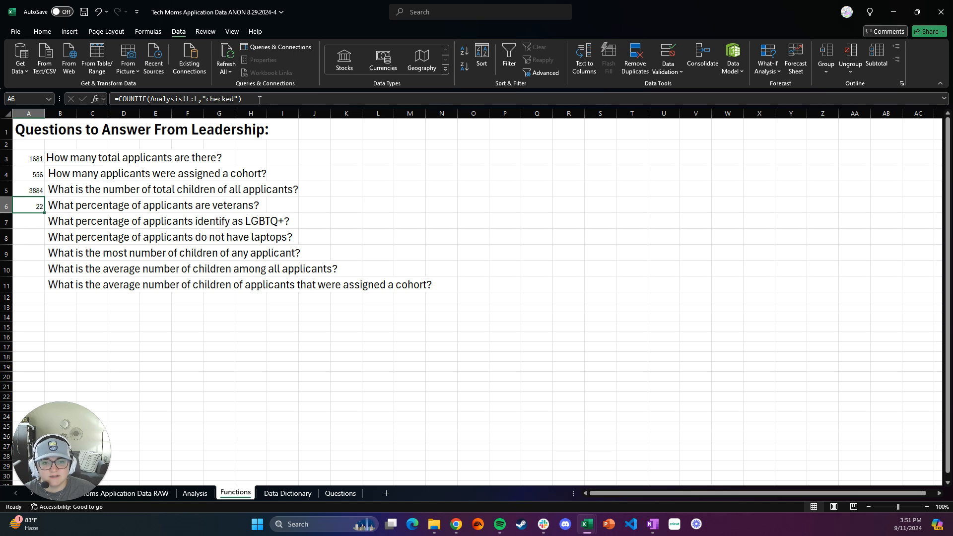
left_click(258, 100)
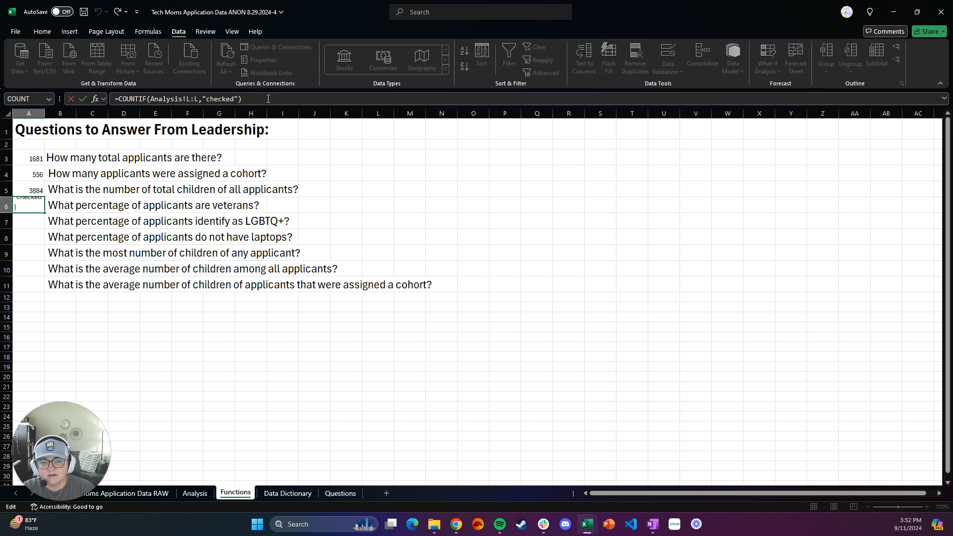
type("/")
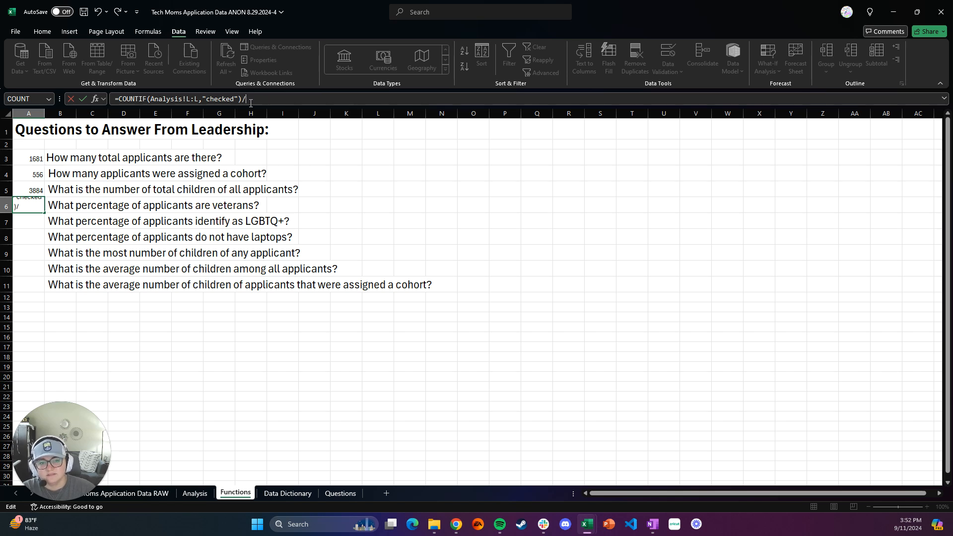
left_click(28, 160)
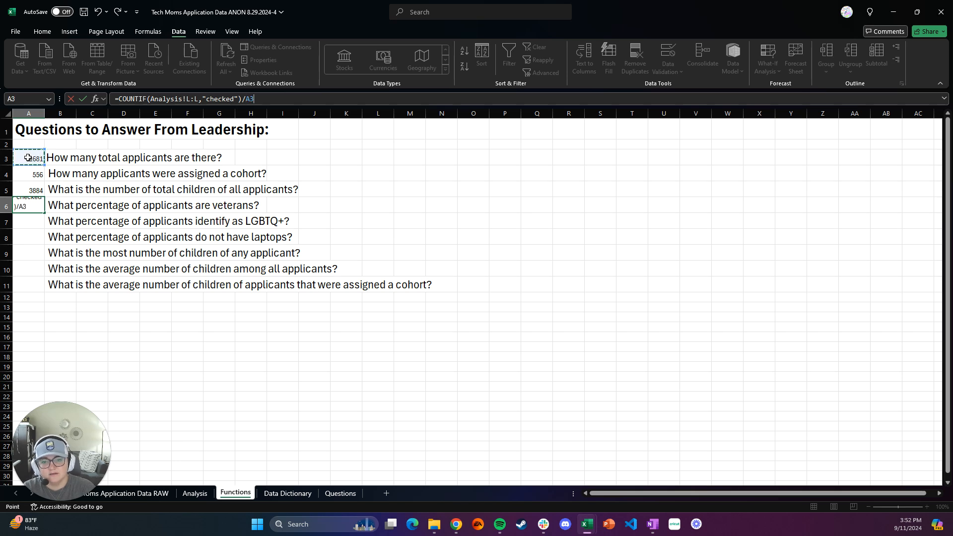
key("Return")
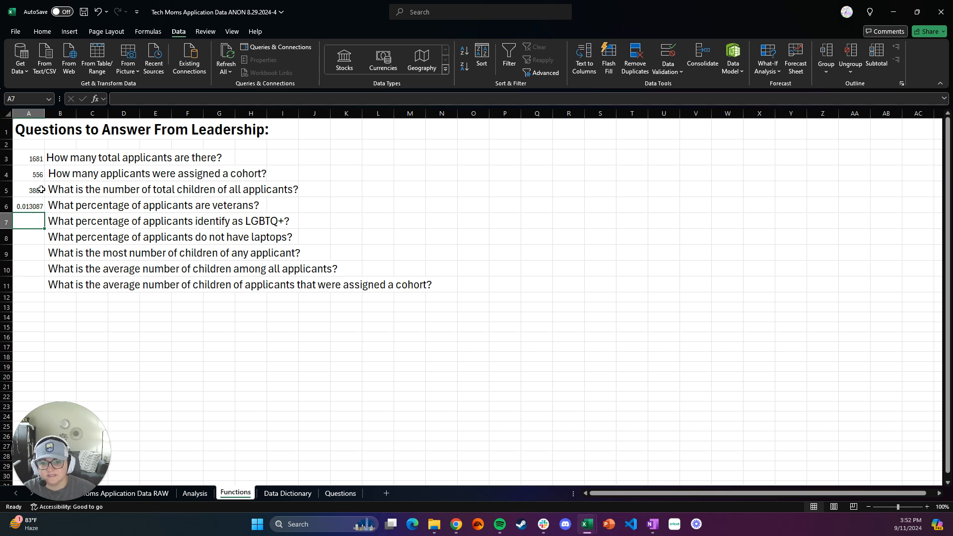
Step: Format the veteran share in cell A6 as a percentage with one decimal place
left_click(38, 204)
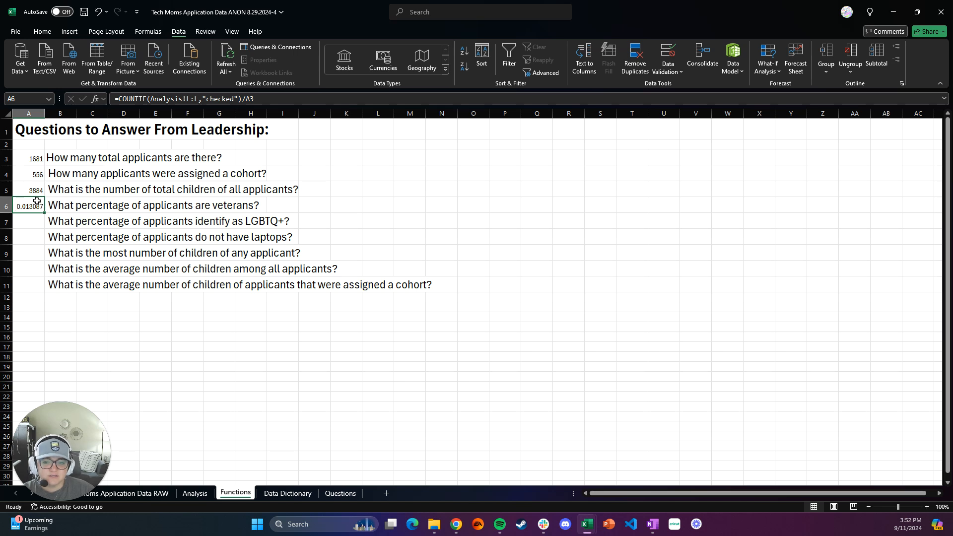
left_click(43, 32)
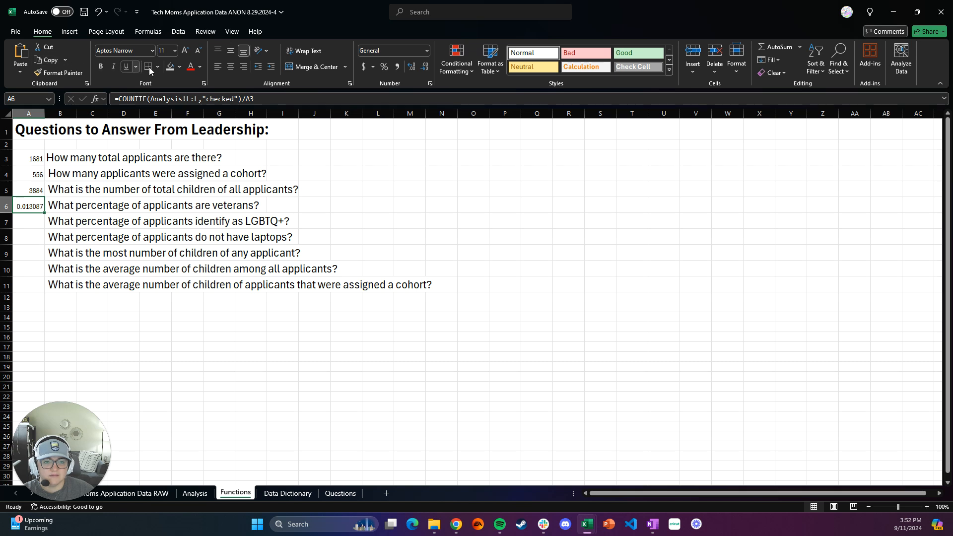
left_click(383, 67)
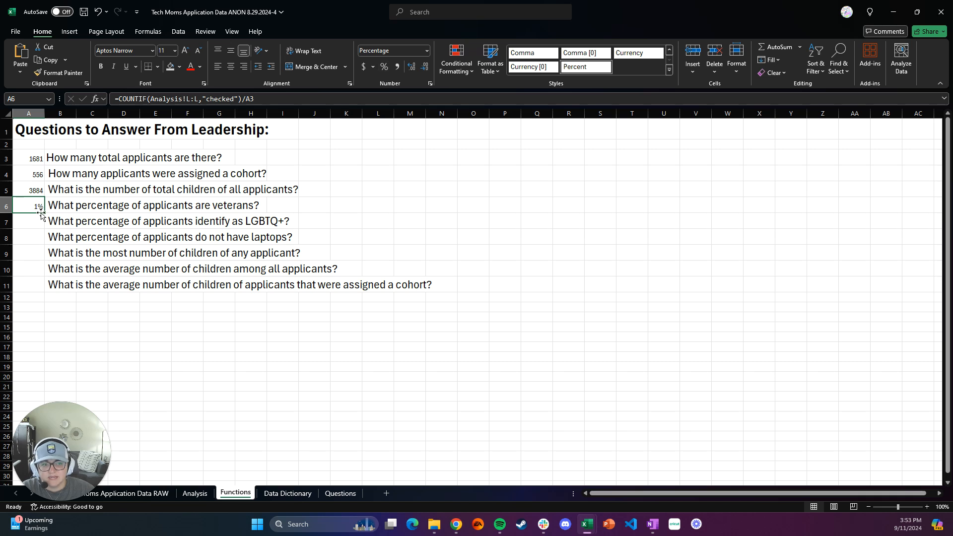
left_click(412, 70)
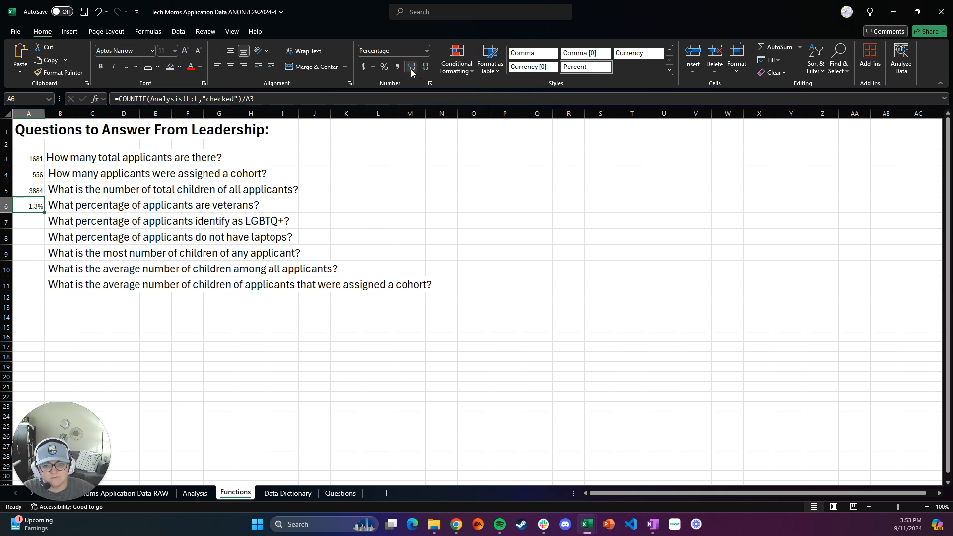
left_click(412, 69)
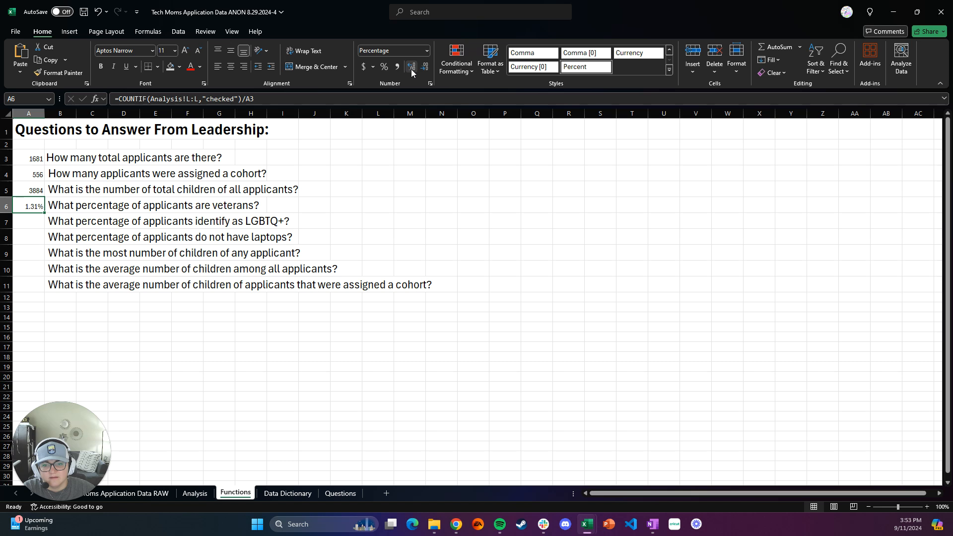
left_click(425, 66)
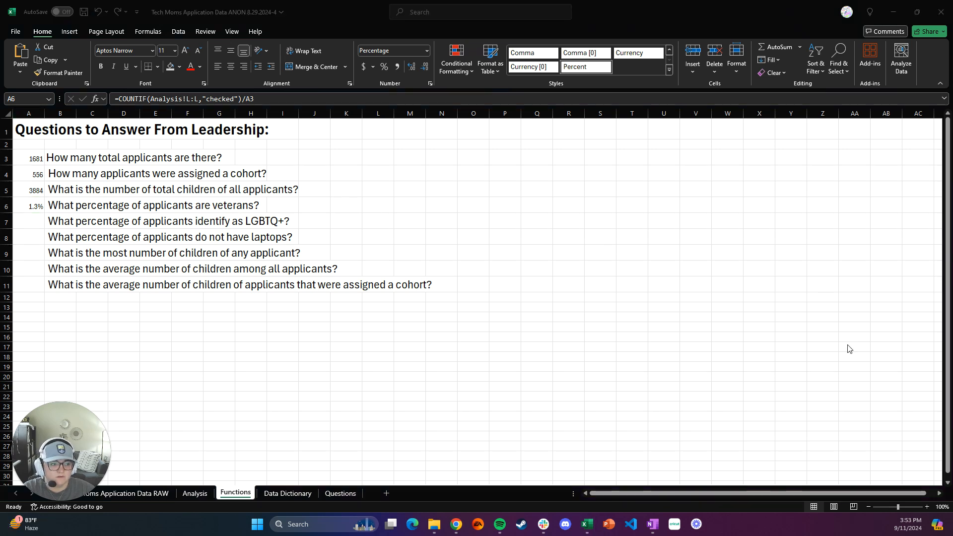
Step: Begin a COUNTIF formula in cell A7 with the Analysis sheet's LGBTQ+ column, Analysis!K:K, as its range
left_click(33, 222)
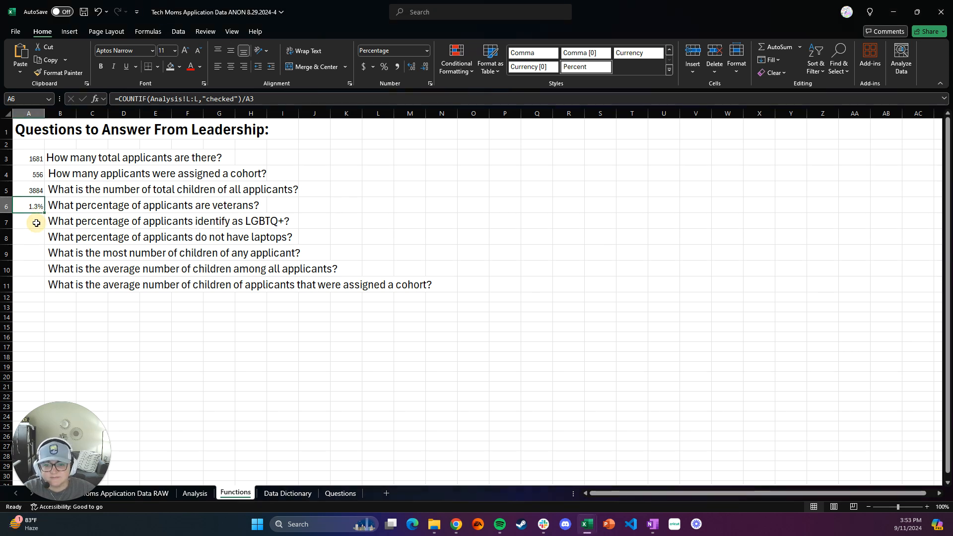
type("=")
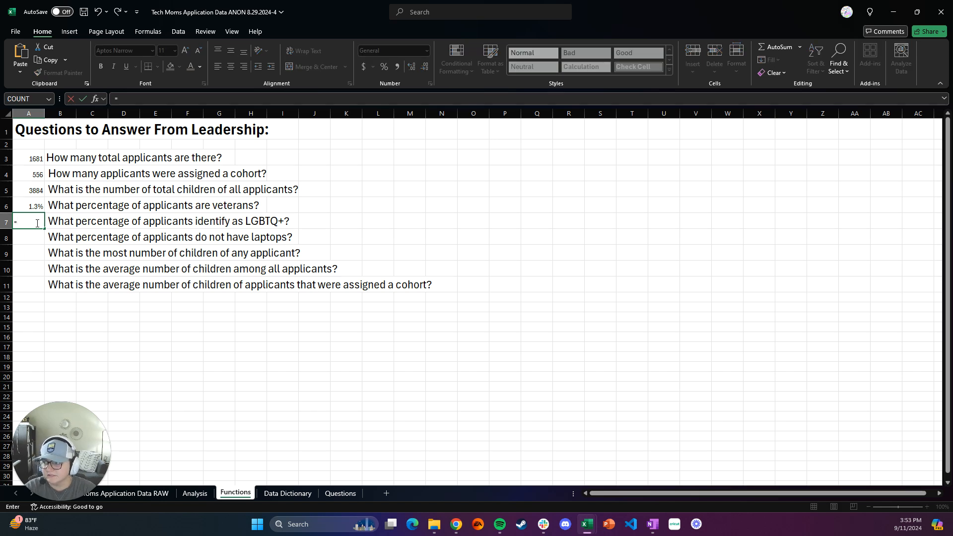
type("COUNTIF(")
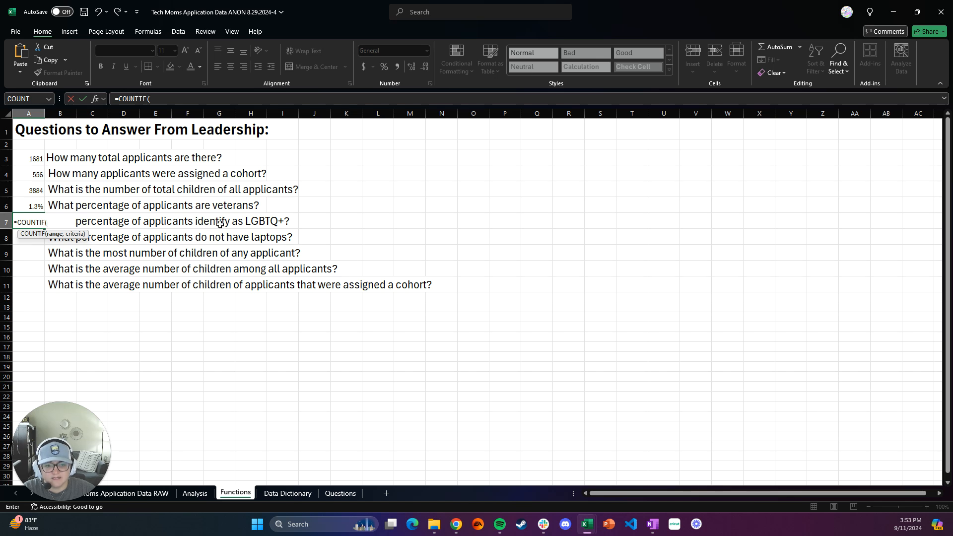
left_click(197, 494)
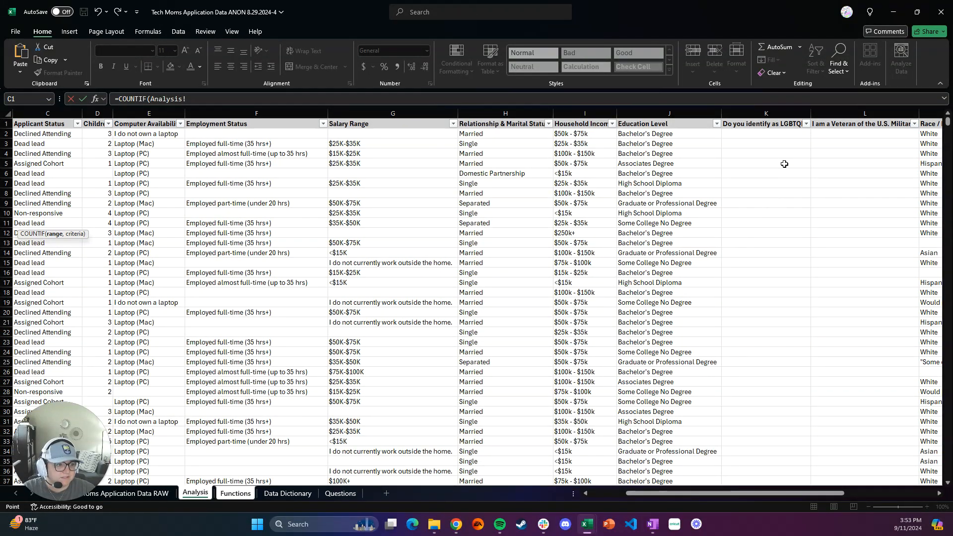
left_click(782, 112)
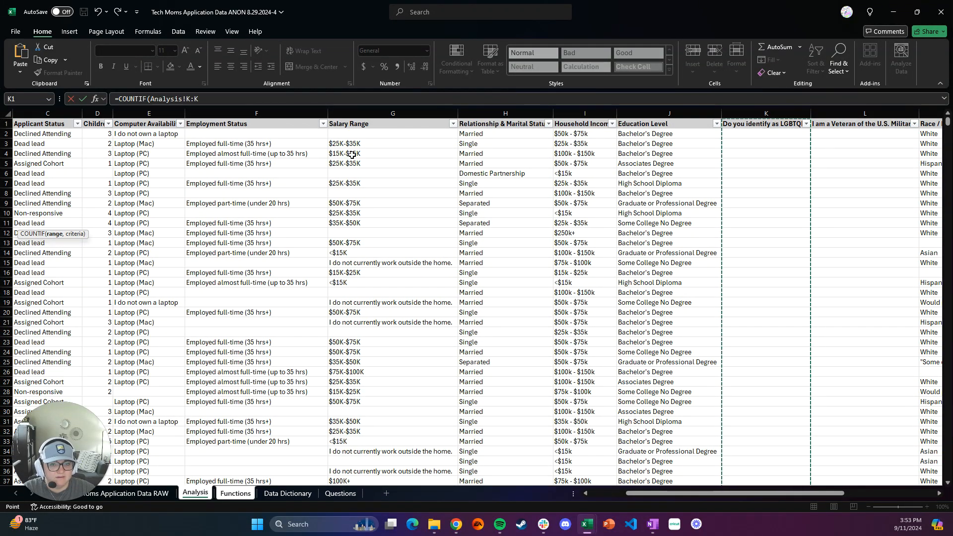
Step: Add "checked" as the criterion of the COUNTIF in cell A7, giving =COUNTIF(Analysis!K:K,"checked")
left_click(218, 99)
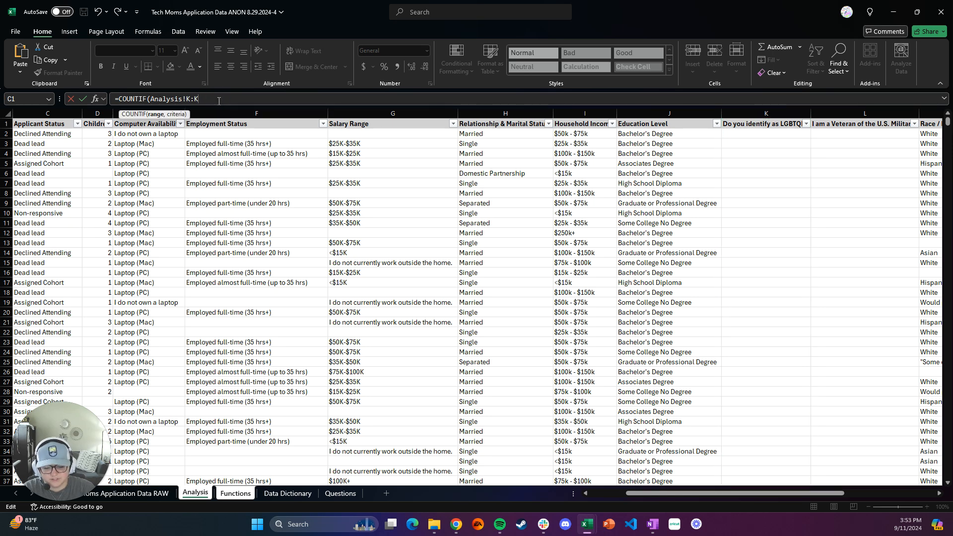
type(",")
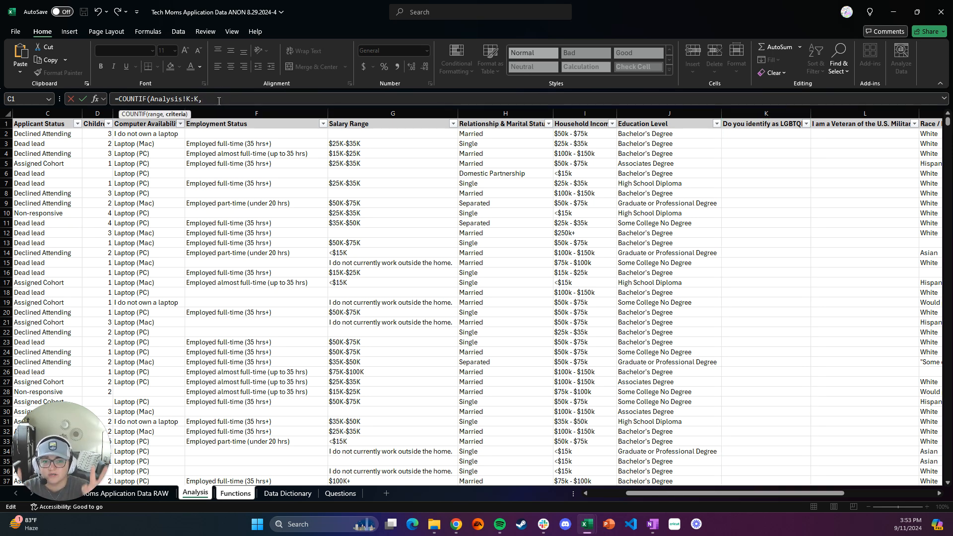
type("\"")
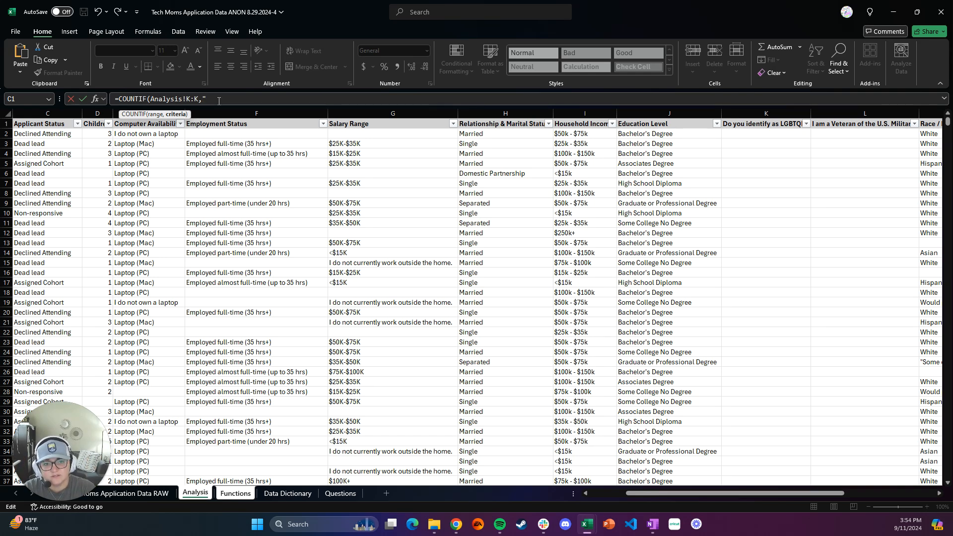
type("checked\"")
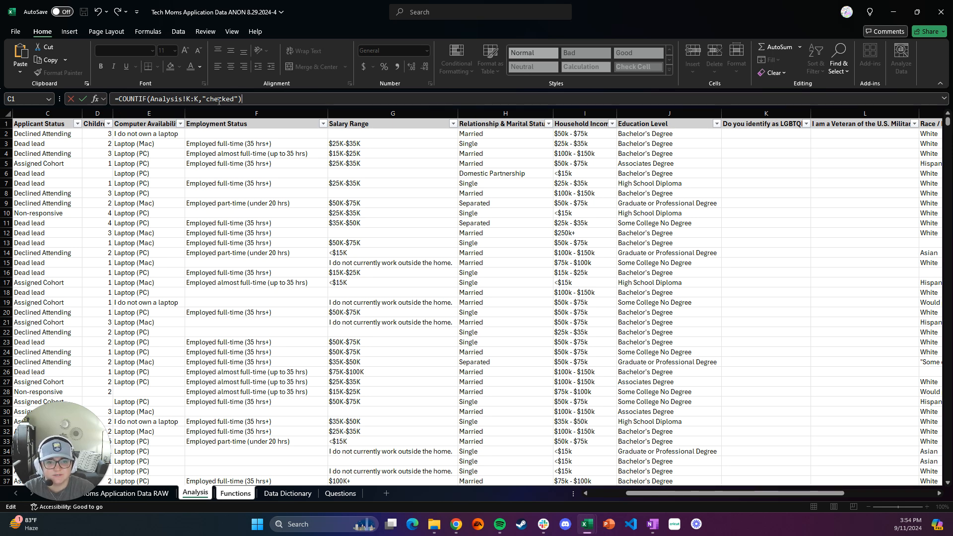
Step: Divide the LGBTQ+ count by the total applicants in A3, completing =COUNTIF(Analysis!K:K,"checked")/Functions!A3 in cell A7
type("/")
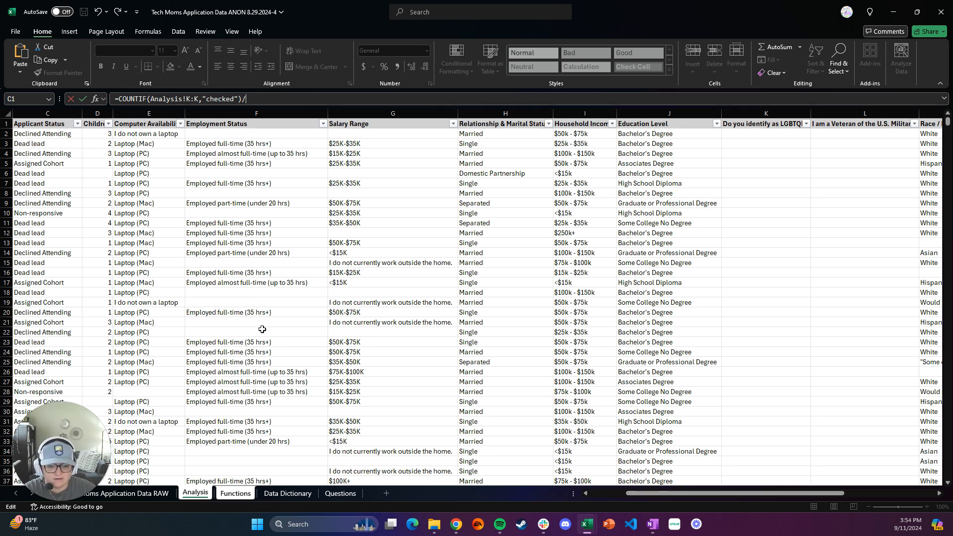
left_click(233, 493)
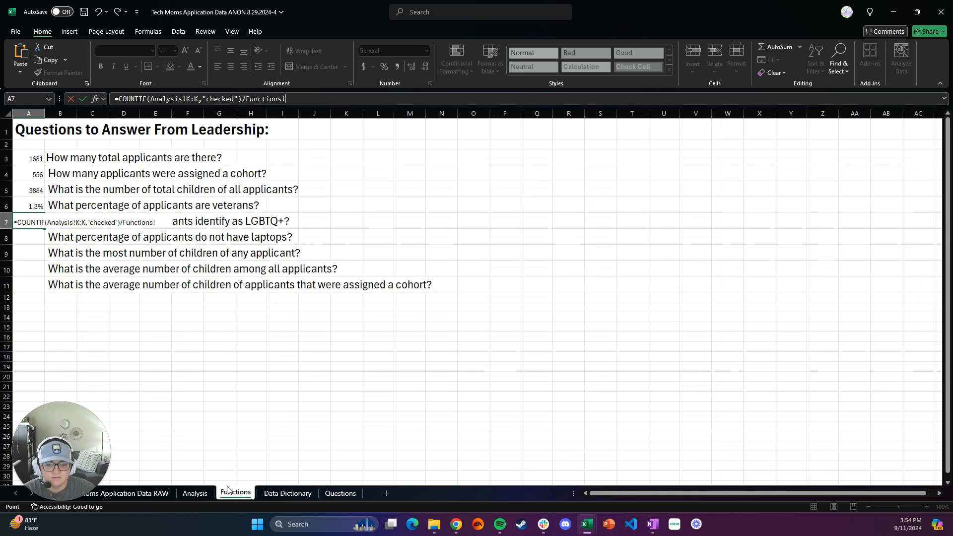
left_click(28, 159)
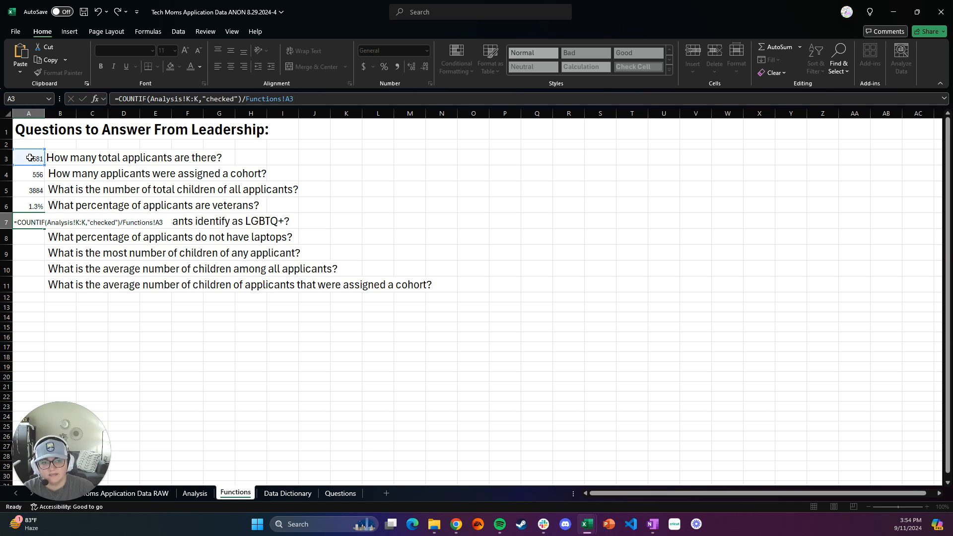
key("Return")
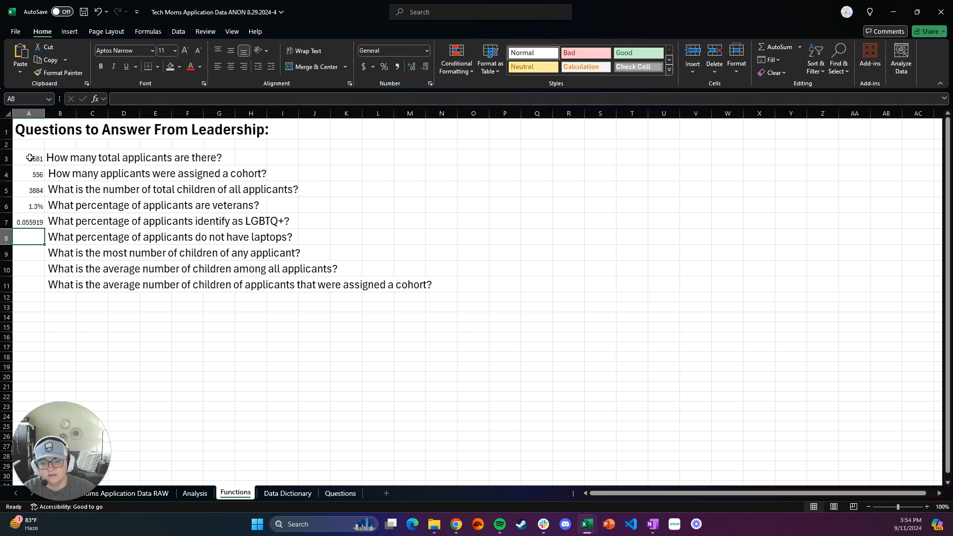
Step: Format the LGBTQ+ share in cell A7 as a percentage with one decimal place
left_click(32, 221)
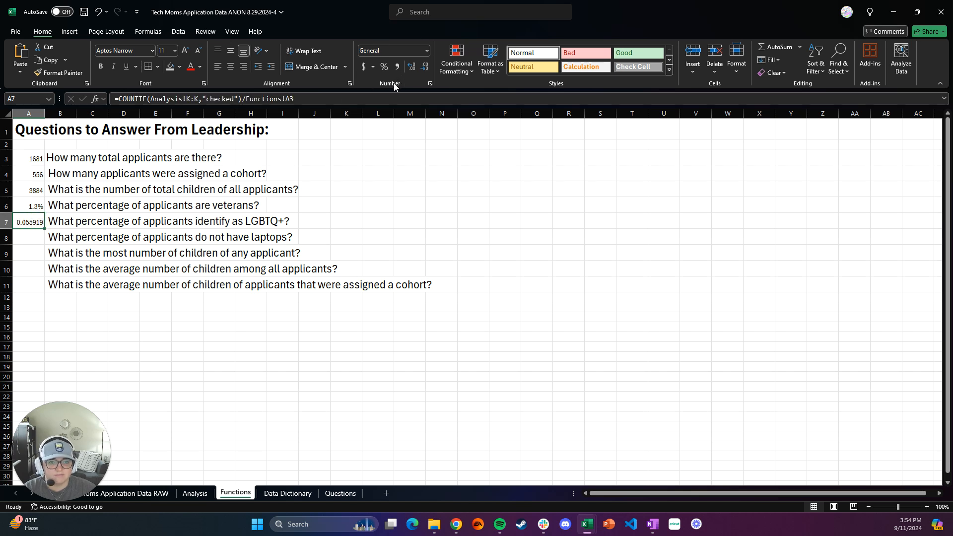
left_click(385, 69)
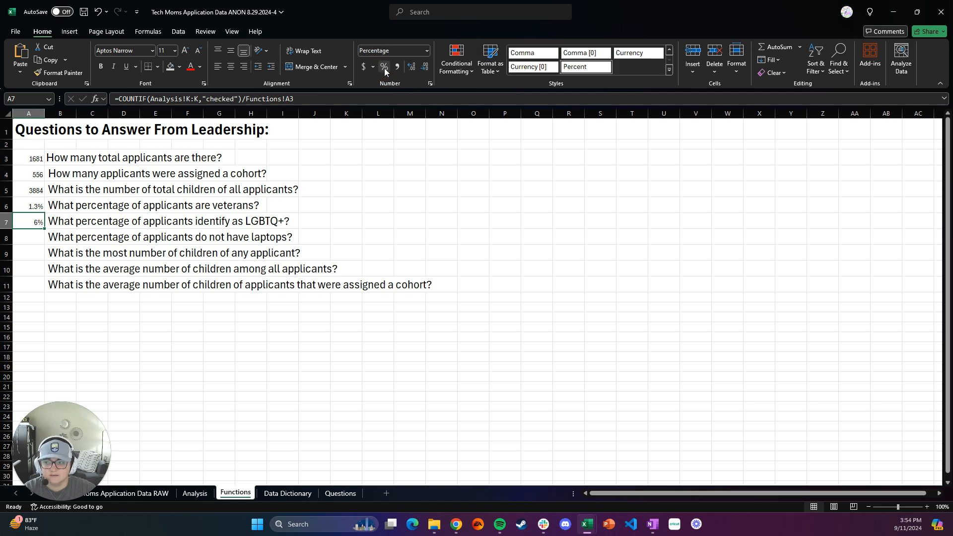
left_click(412, 69)
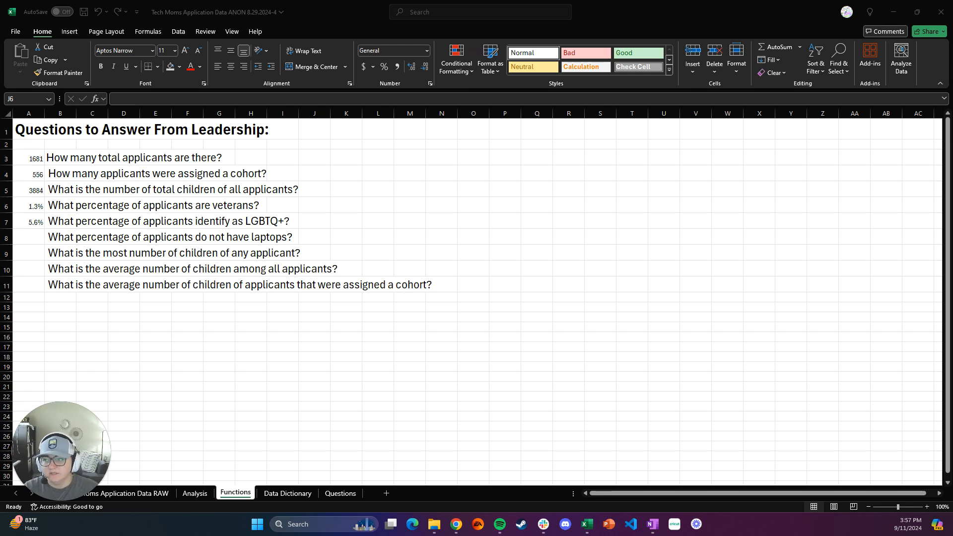
Step: Begin a COUNTIF formula in cell A8 with the Analysis sheet's computer availability column, Analysis!E:E, as its range
left_click(36, 237)
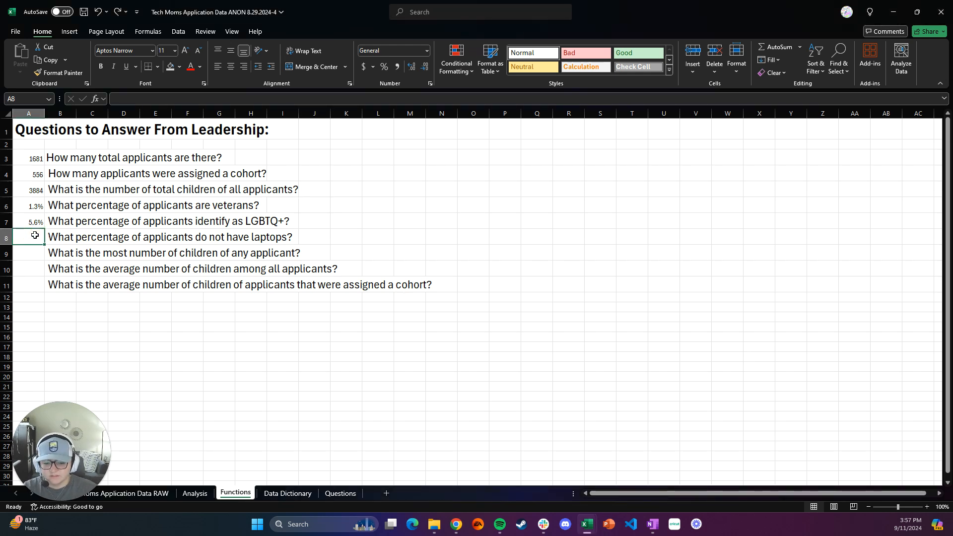
type("=countif")
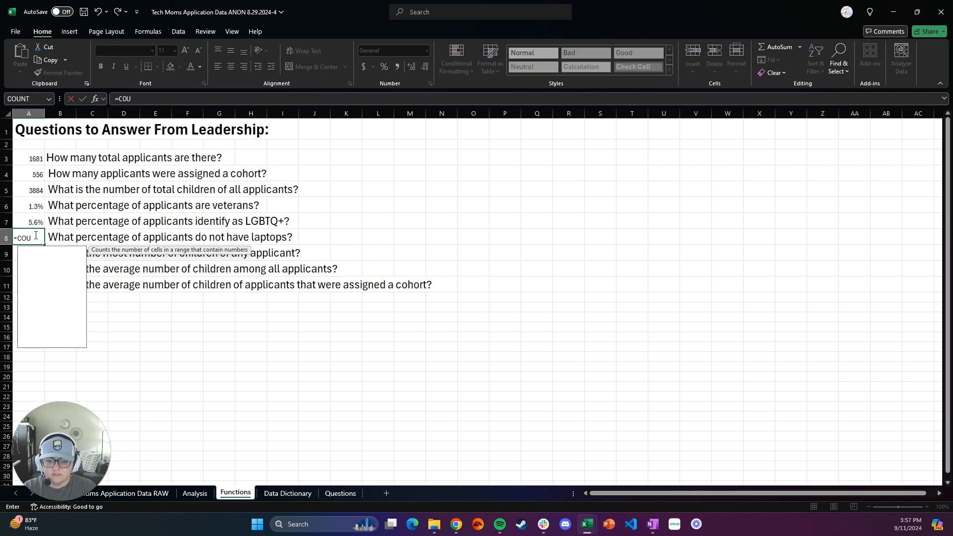
key("Tab")
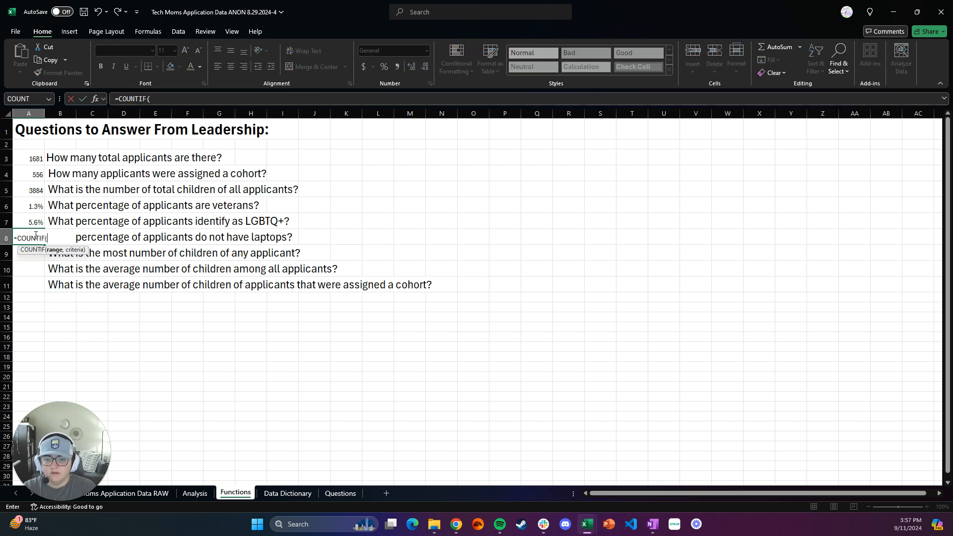
left_click(194, 494)
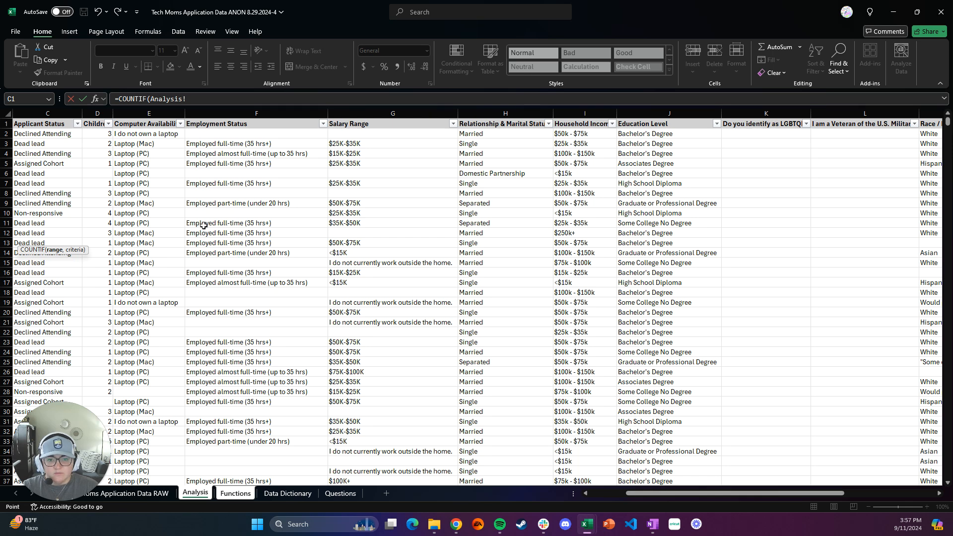
left_click(134, 114)
left_click(134, 114)
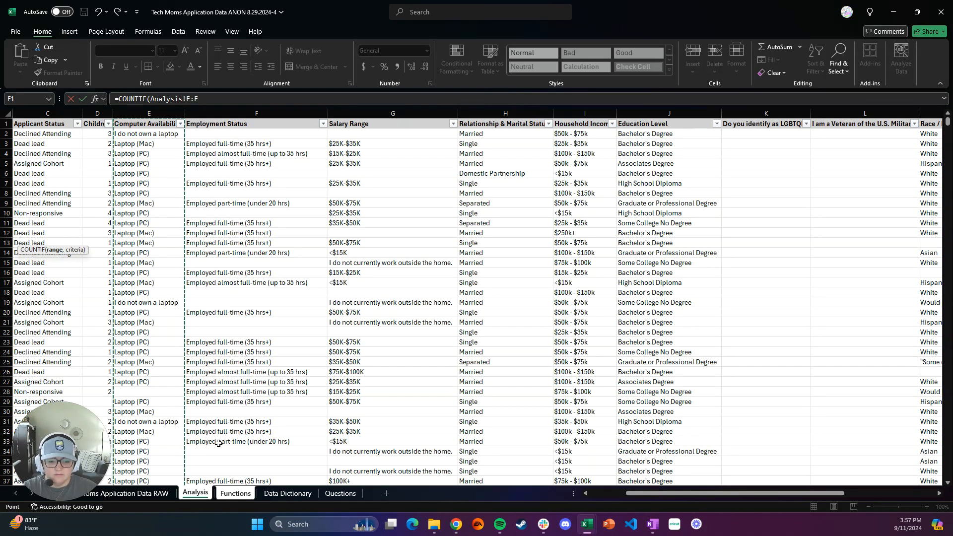
Step: Add "I do not own a laptop" as the criterion and complete =COUNTIF(Analysis!E:E,"I do not own a laptop") in cell A8
type(",")
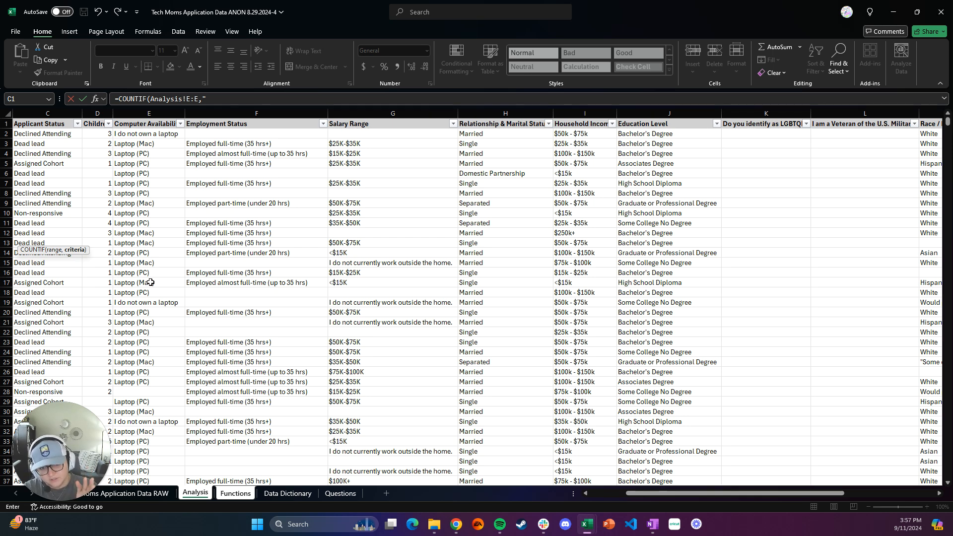
type("do not own")
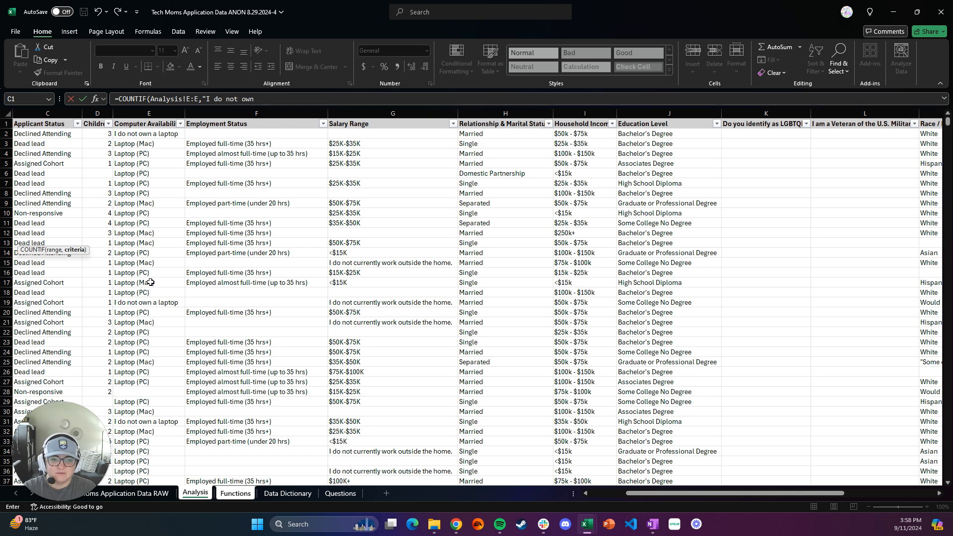
type(" a laptop")
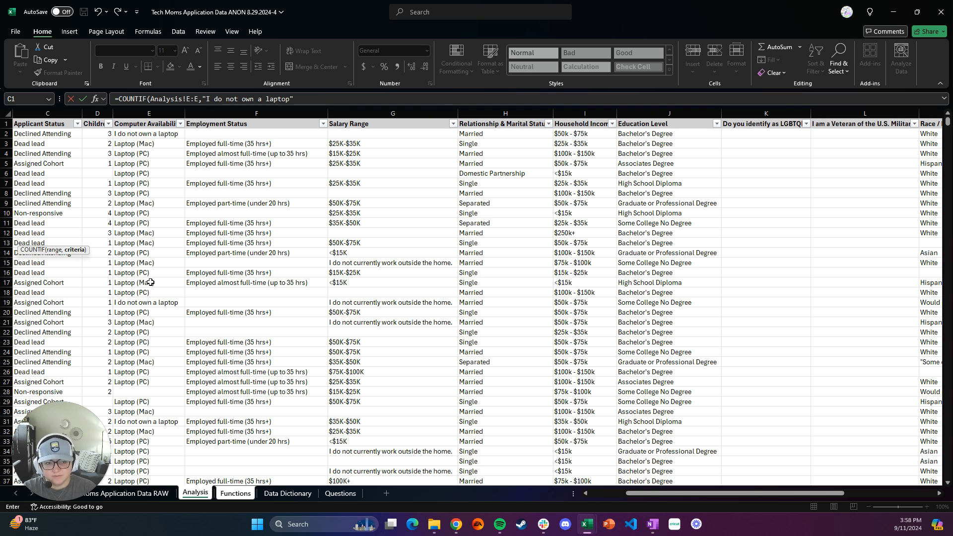
type(")")
key("Return")
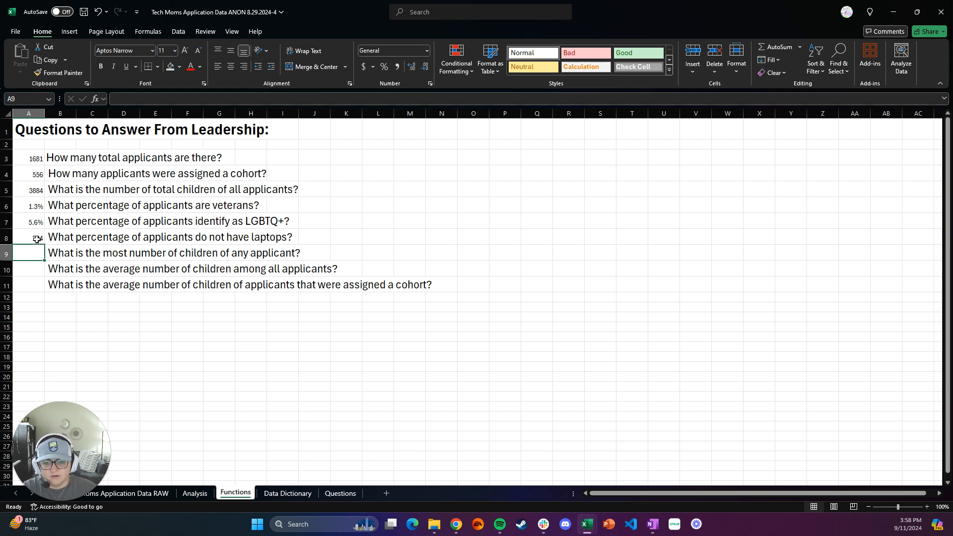
Step: Divide the no-laptop count in cell A8 by the total applicants in A3, making =COUNTIF(Analysis!E:E,"I do not own a laptop")/A3
key("Up")
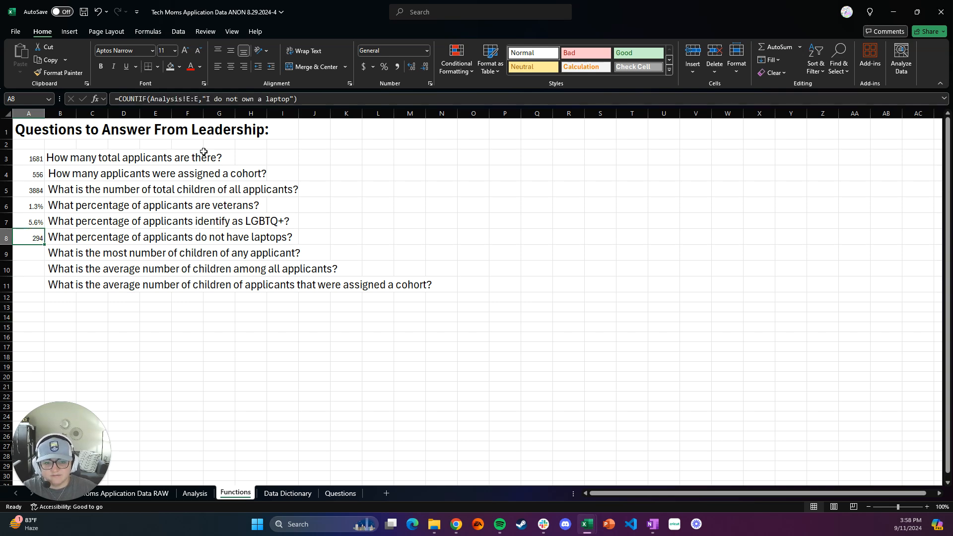
left_click(303, 98)
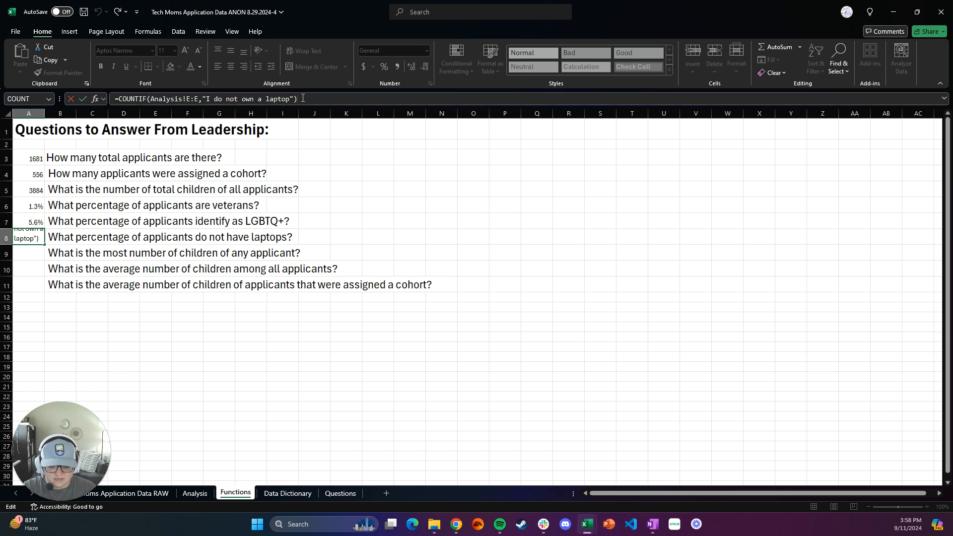
type("/")
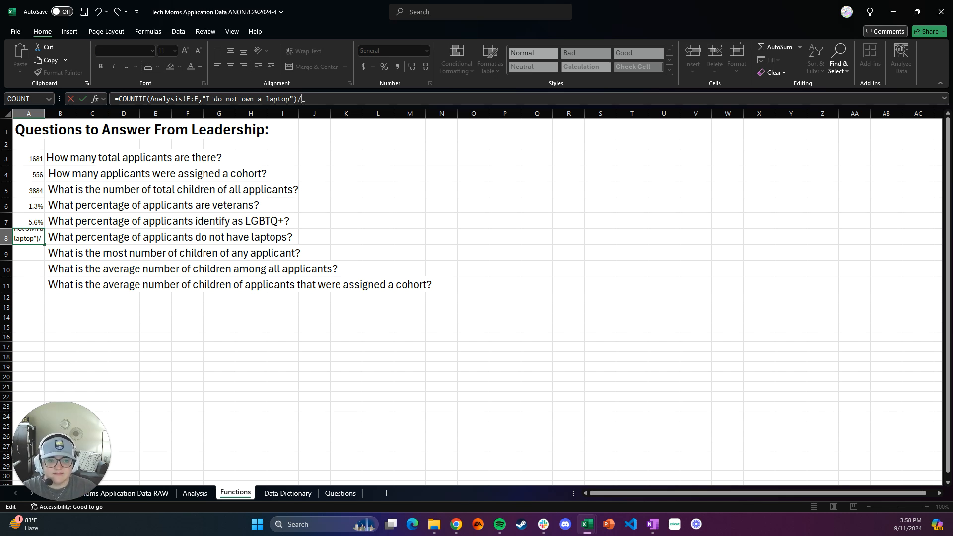
left_click(38, 159)
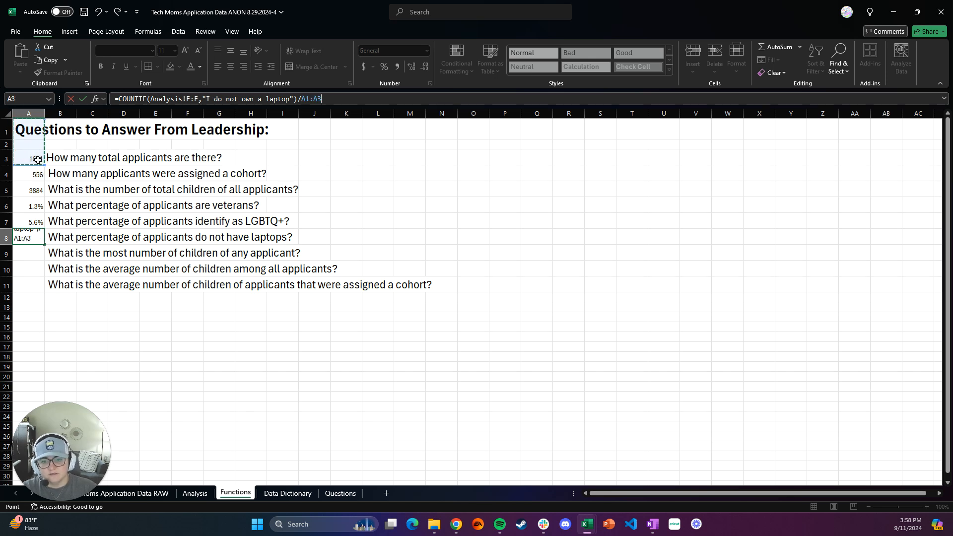
left_click(37, 158)
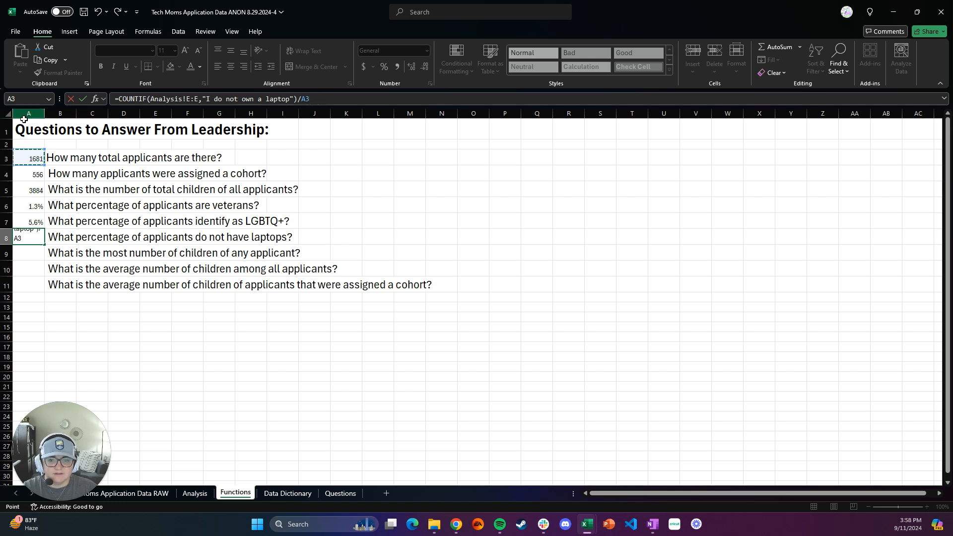
left_click_drag(33, 157, 33, 124)
left_click(39, 159)
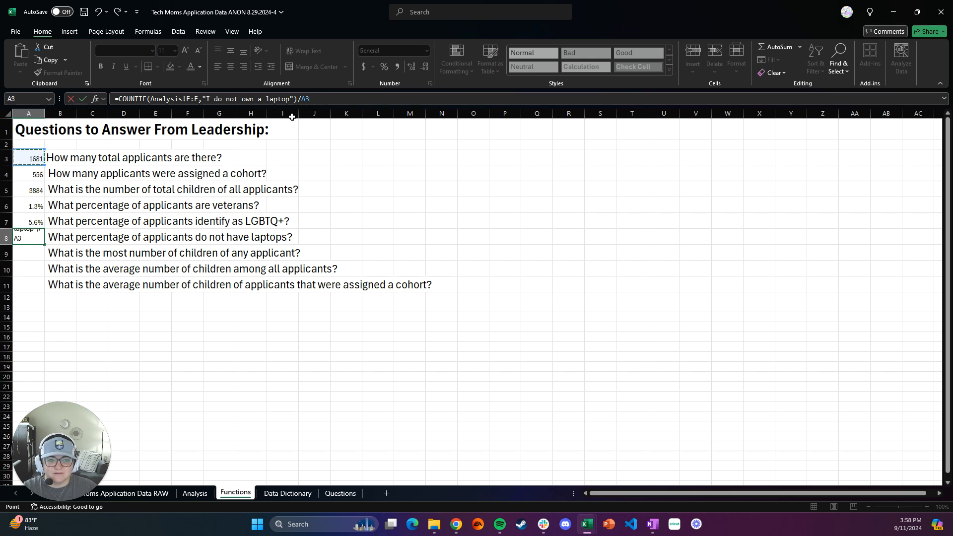
left_click(328, 102)
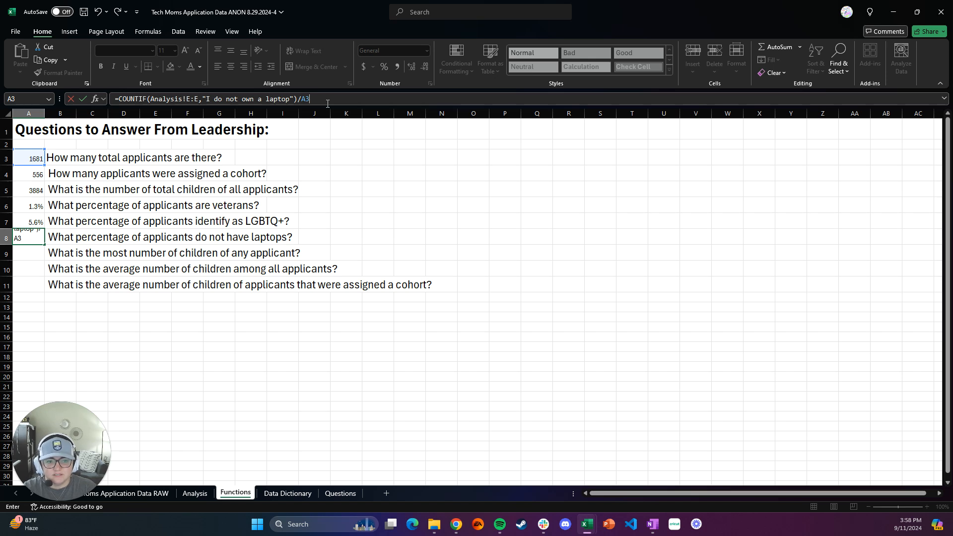
key("Return")
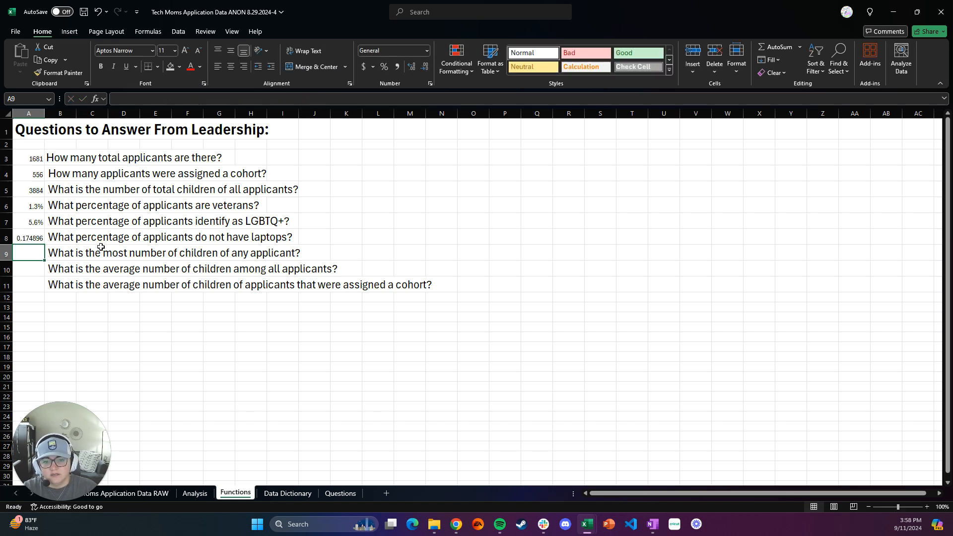
Step: Format the no-laptop share in cell A8 as a percentage with one decimal place
key("Up")
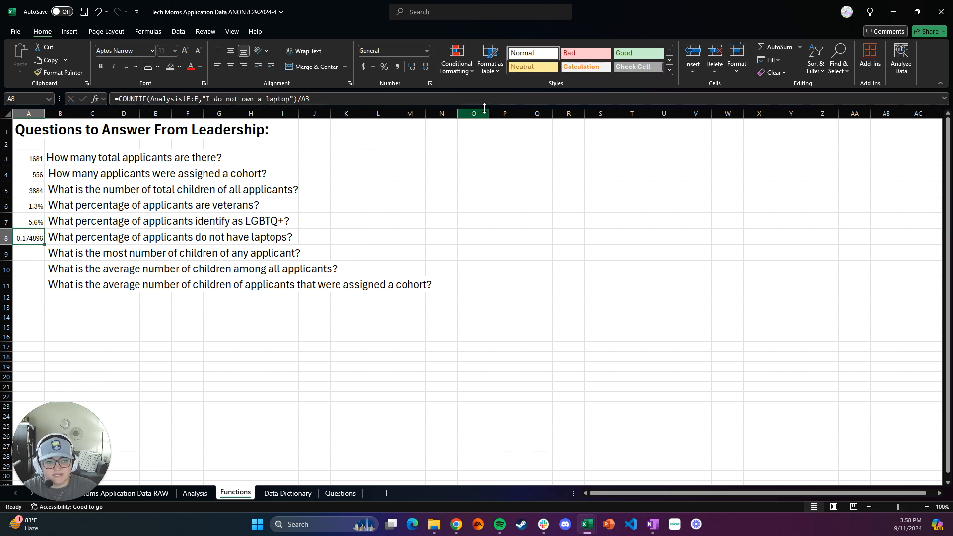
left_click(388, 67)
left_click(411, 68)
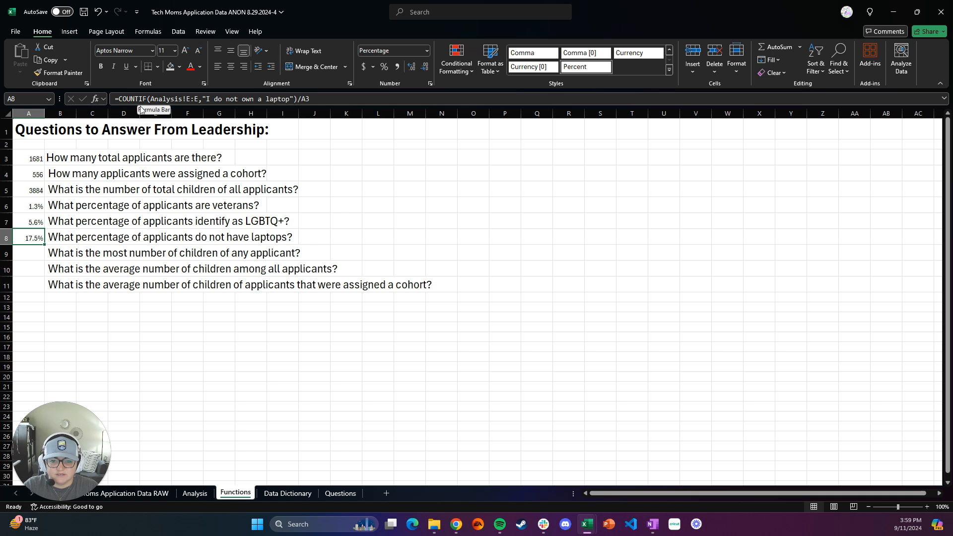
Step: Copy the no-laptop percentage formula from cell A8 to O8 and compare the references in both cells
key("ctrl+c")
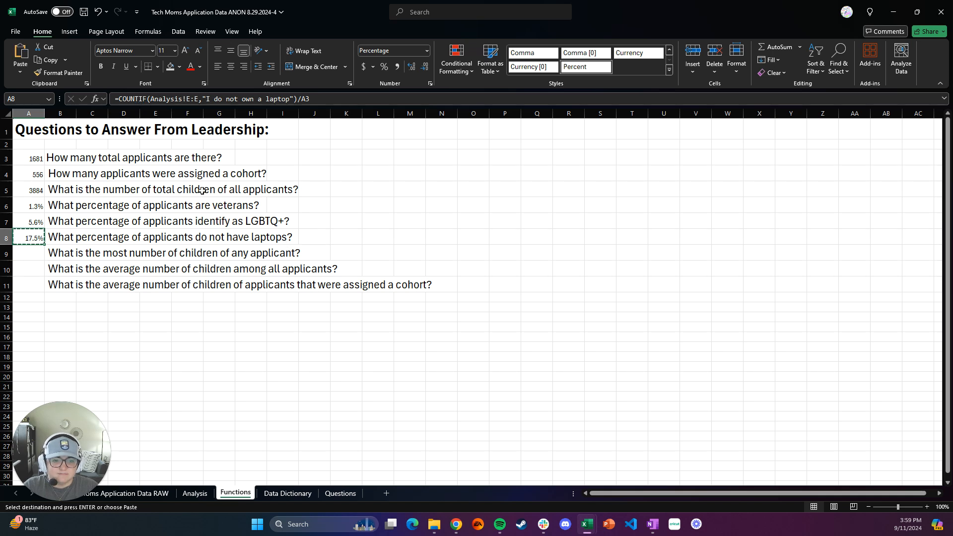
left_click(484, 237)
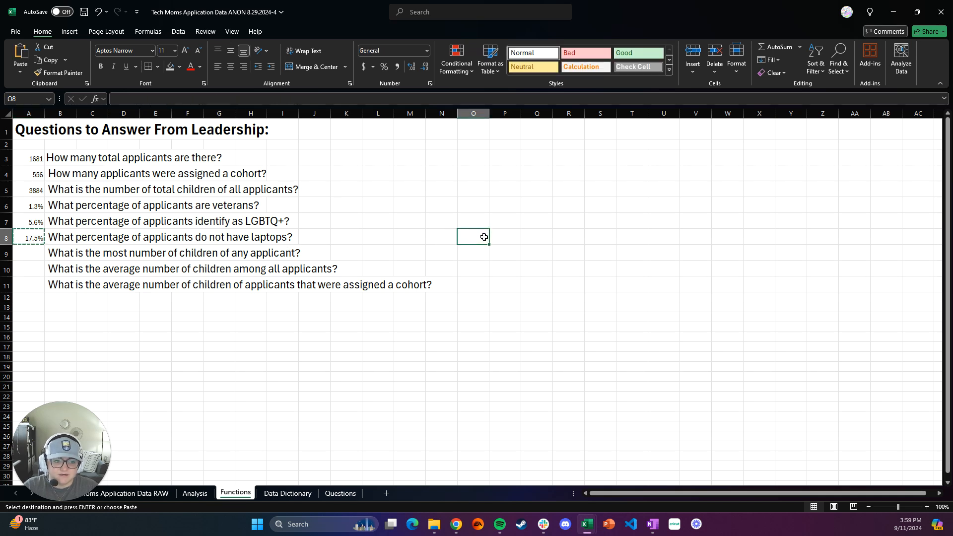
key("ctrl+v")
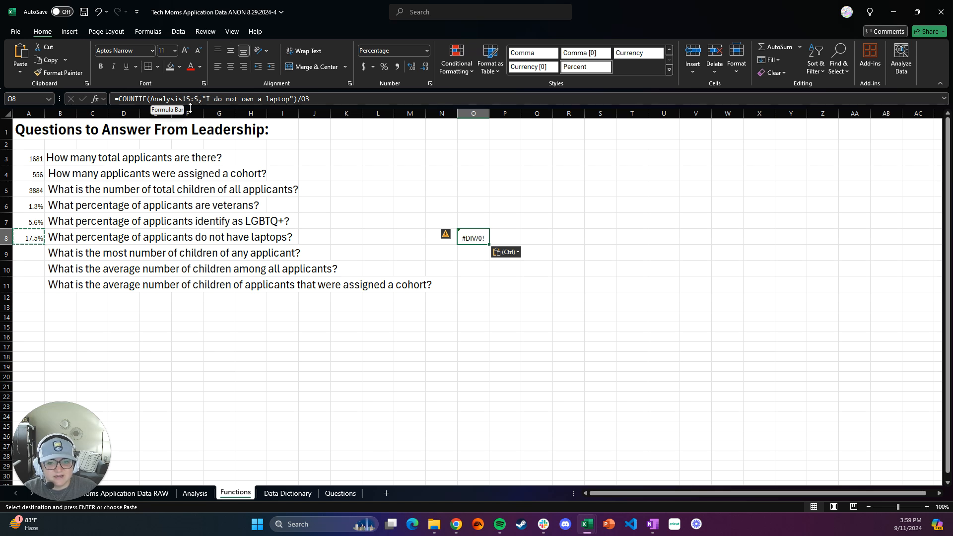
left_click(39, 235)
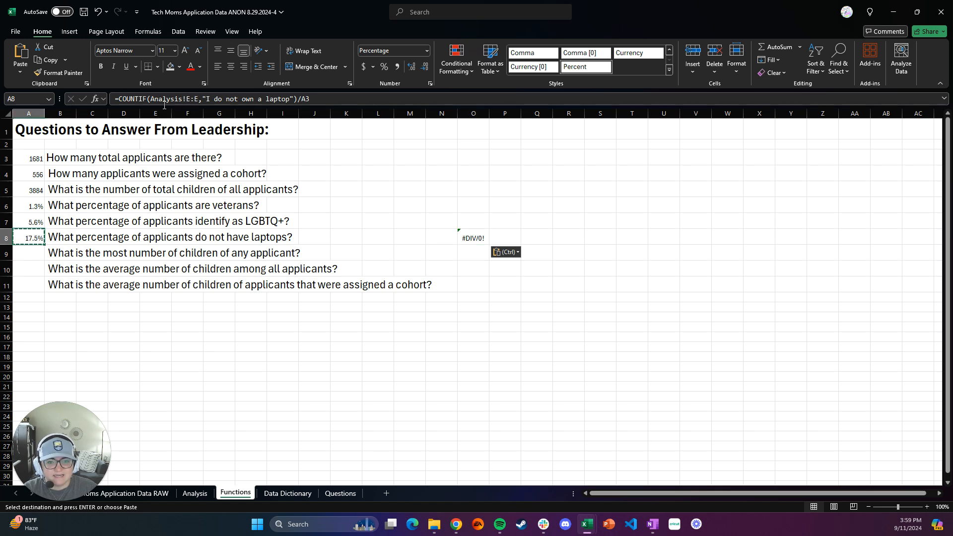
left_click(479, 237)
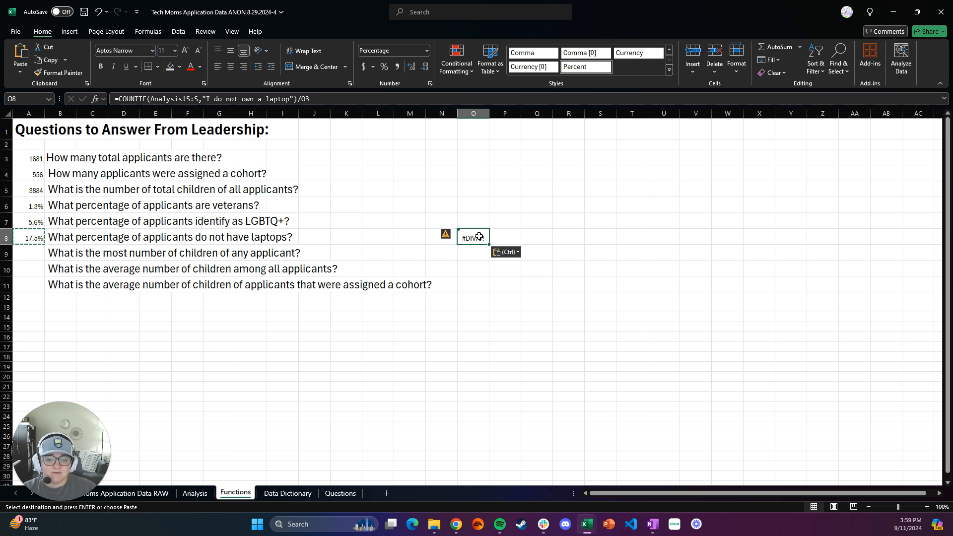
Step: Make the references of the copied formula in O8 absolute as Analysis!$S:$S and $O$3, and clear the cell
left_click(188, 99)
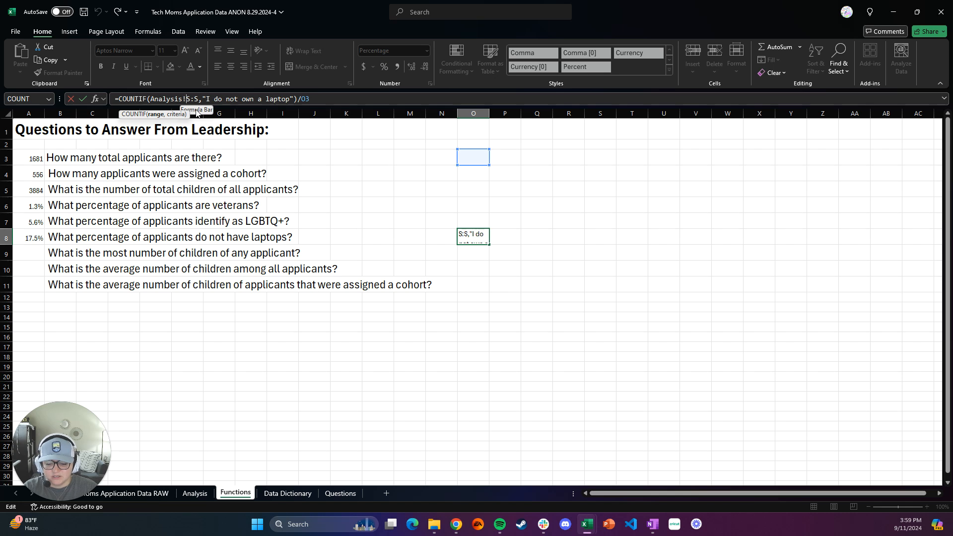
type("$")
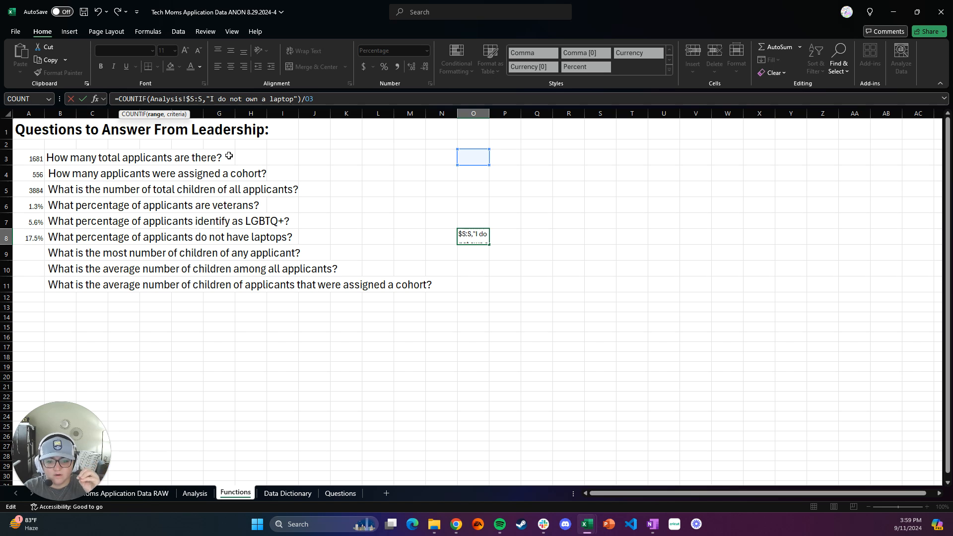
type("$")
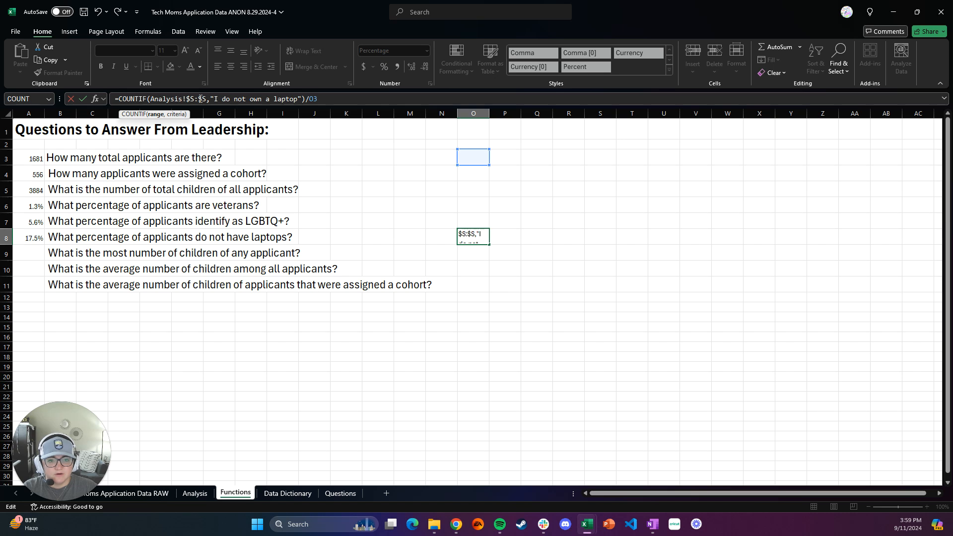
left_click(309, 99)
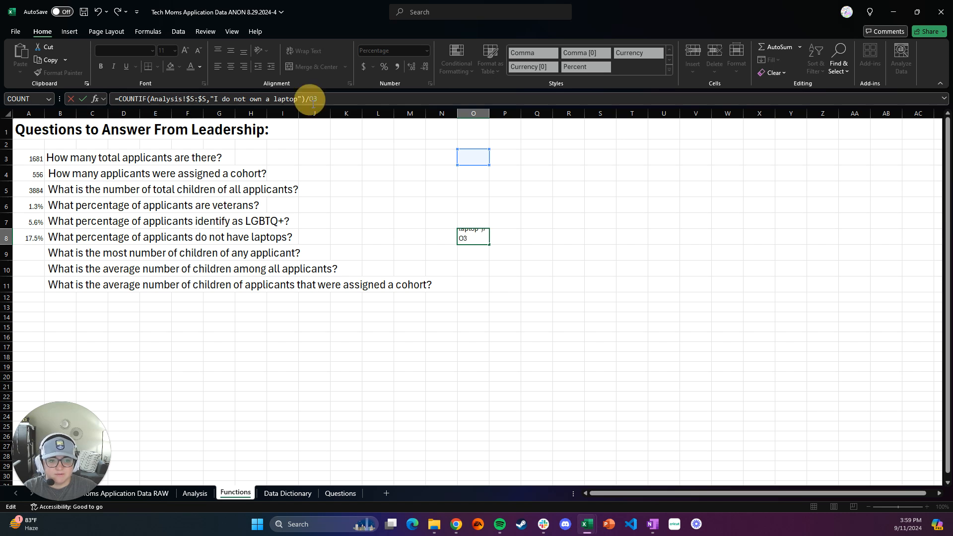
type("$O$")
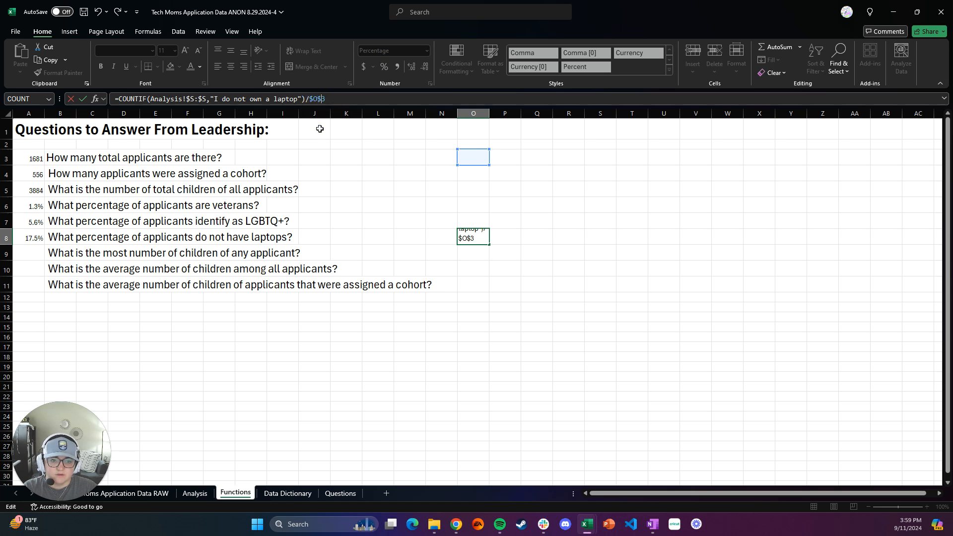
left_click(388, 194)
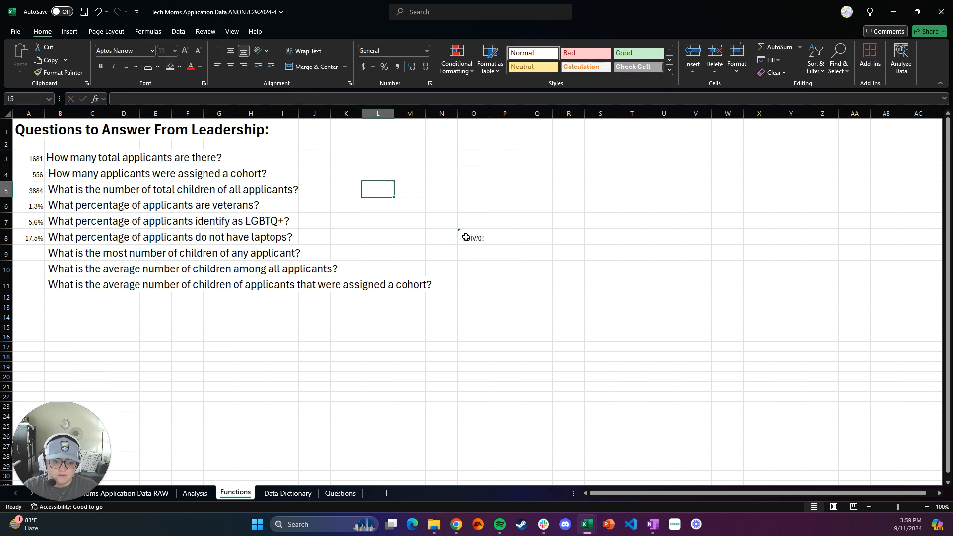
left_click(485, 238)
key("Delete")
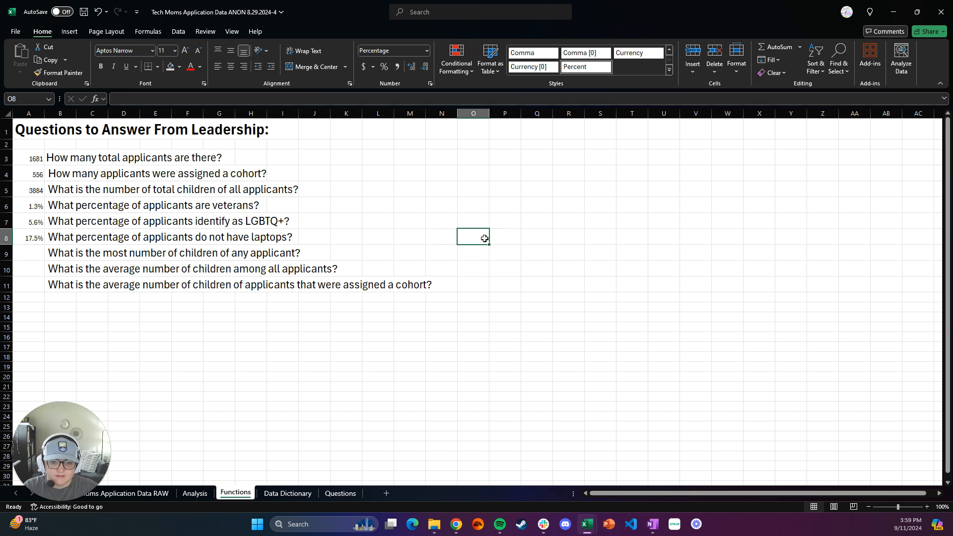
Step: Make the COUNTIF range in cell A8's formula absolute as Analysis!$E:$E
left_click(36, 240)
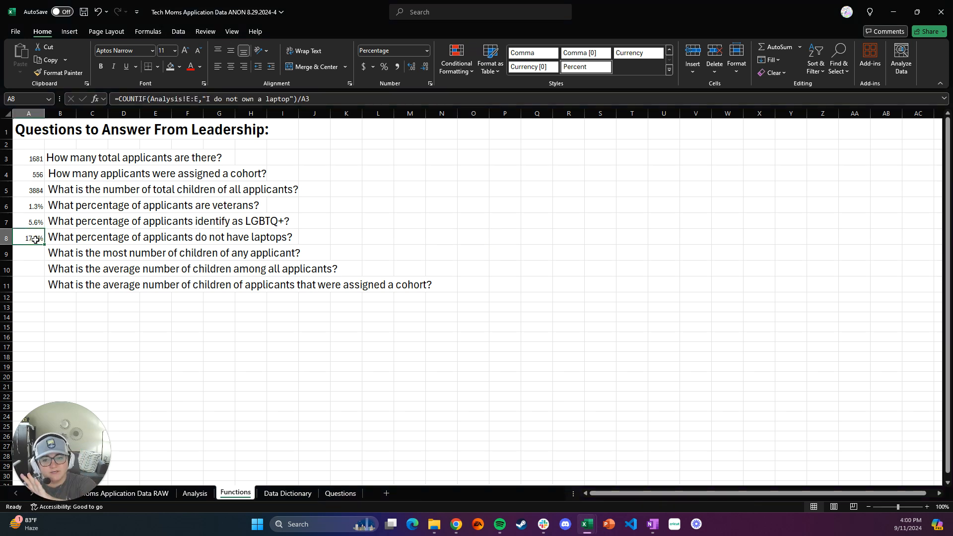
left_click(188, 97)
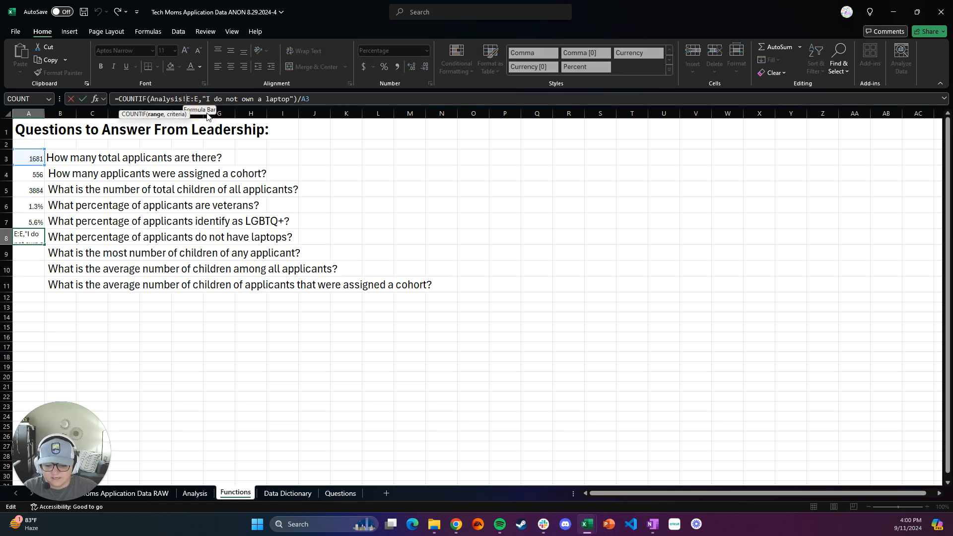
key("Left")
type("$")
left_click(198, 99)
type("$")
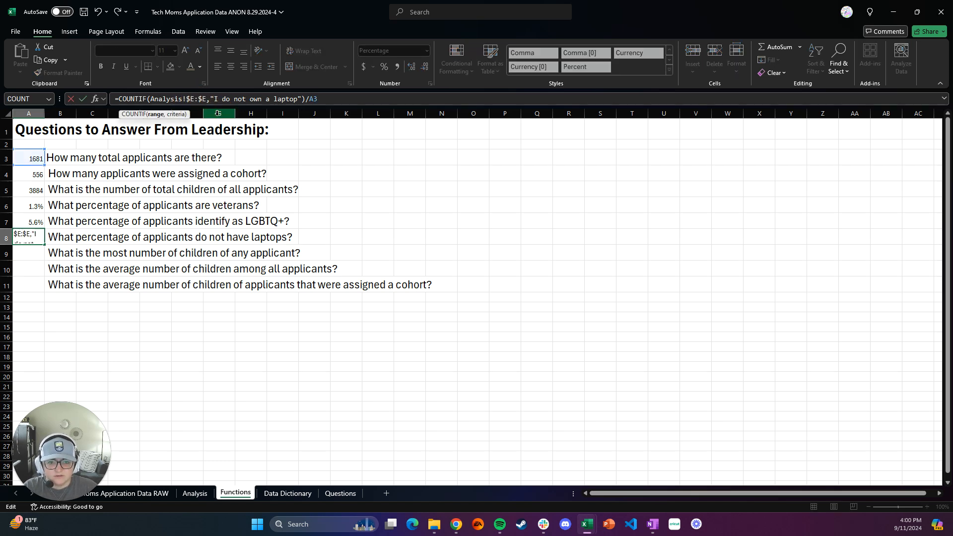
Step: Make the divisor in cell A8 absolute, completing =COUNTIF(Analysis!$E:$E,"I do not own a laptop")/$A$3
left_click(309, 100)
type("$")
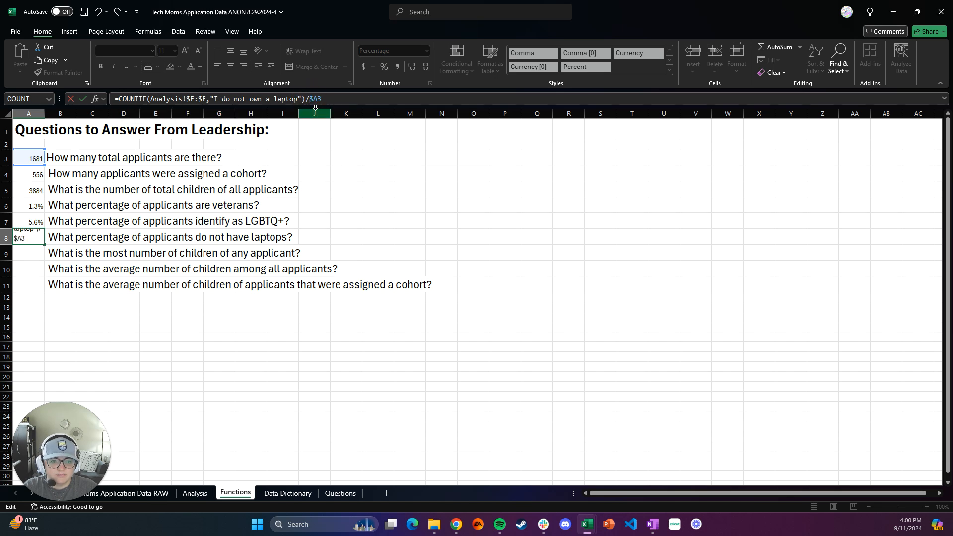
left_click(323, 102)
key("Left")
type("$")
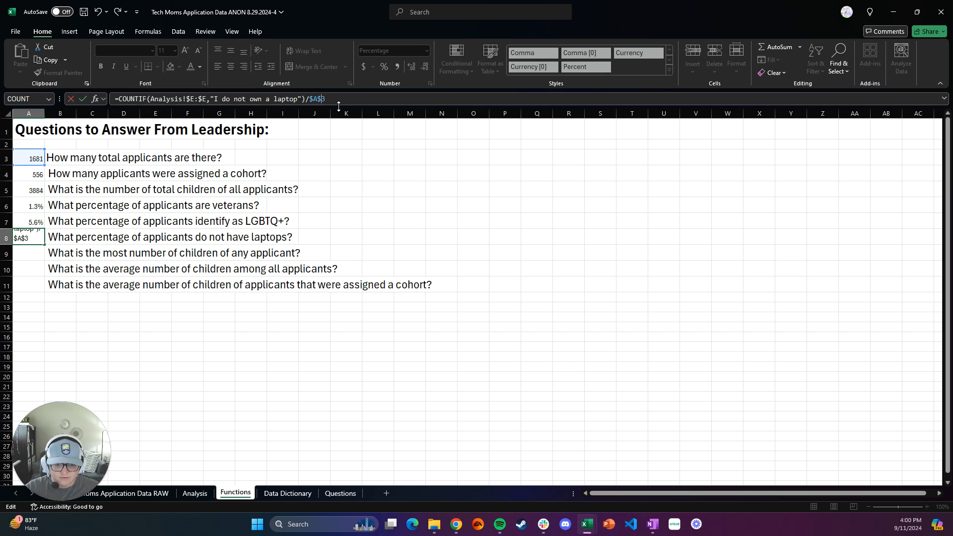
left_click(338, 104)
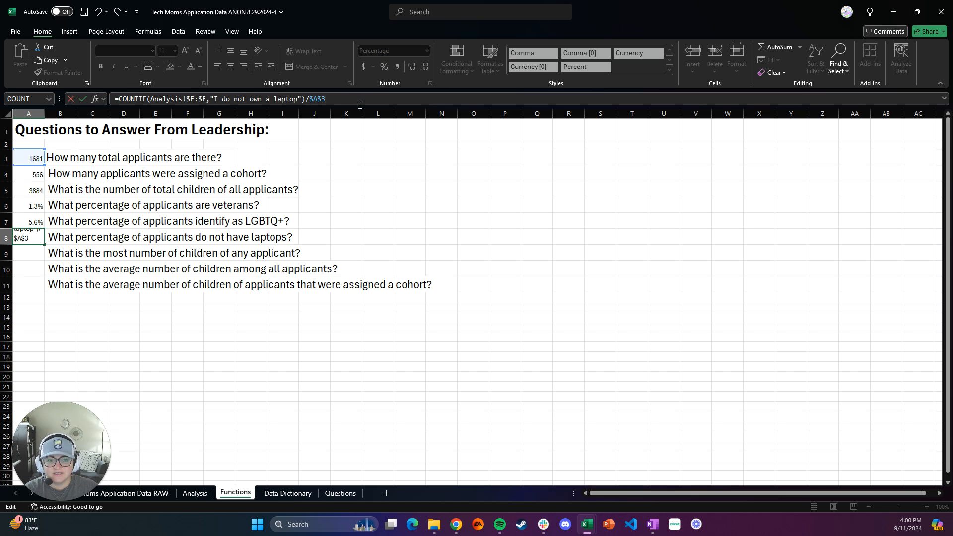
key("Return")
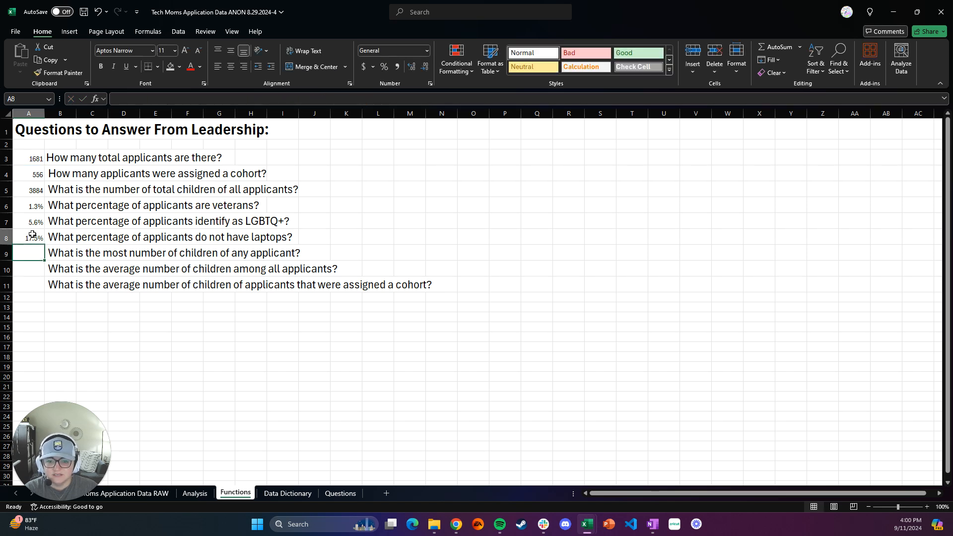
Step: Copy the absolute-reference formula from cell A8 to J8 and inspect the pasted formula
left_click(32, 234)
key("ctrl+c")
left_click(314, 238)
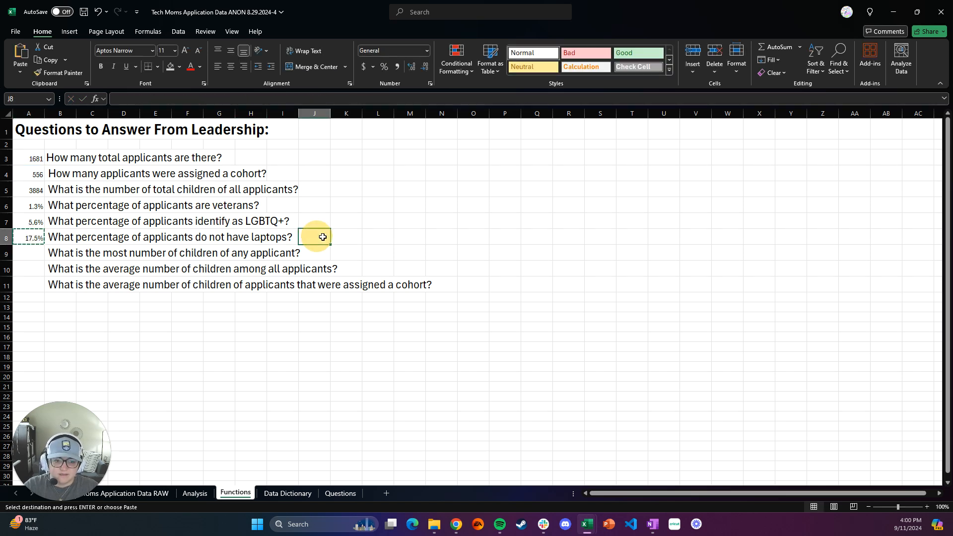
key("ctrl+v")
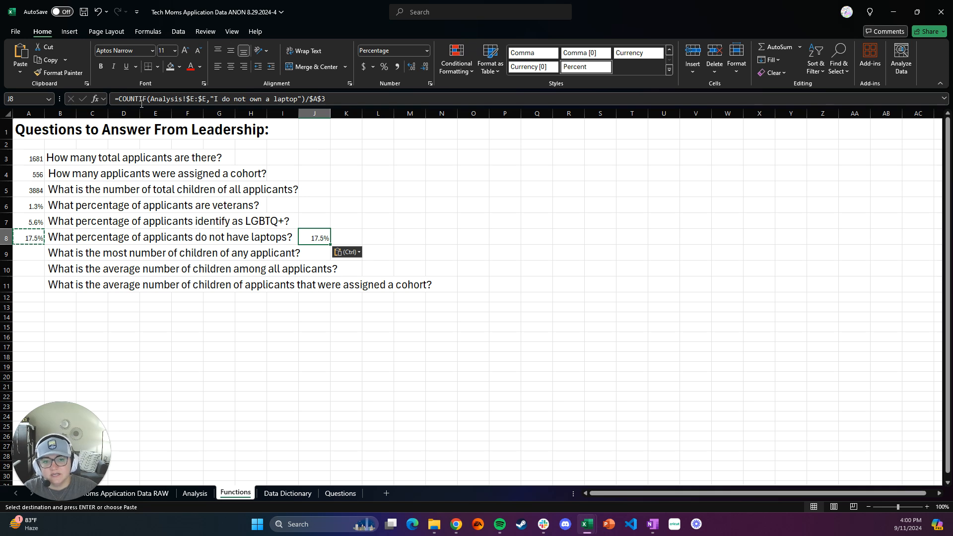
left_click_drag(335, 99, 111, 99)
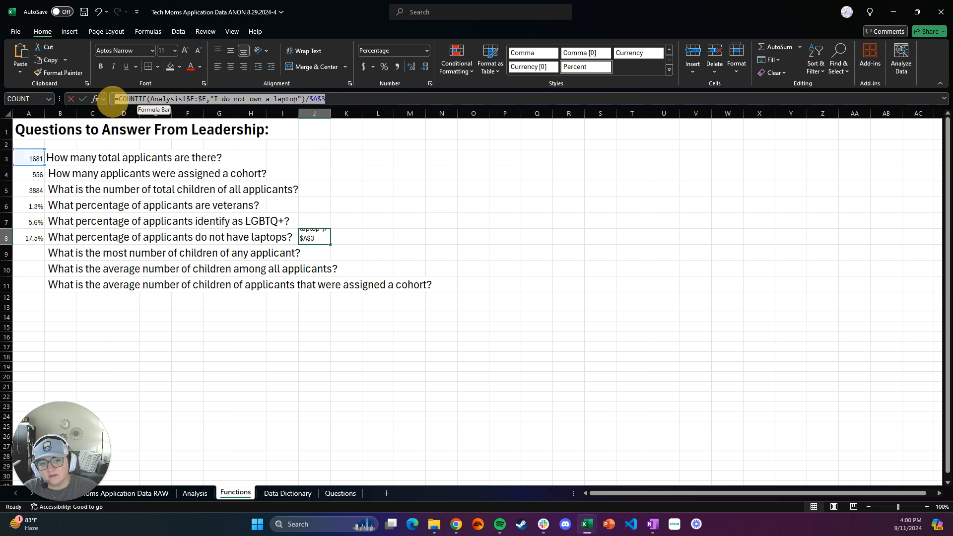
Step: Clear the test copy of the no-laptop formula from cell J8
left_click(346, 236)
left_click(323, 242)
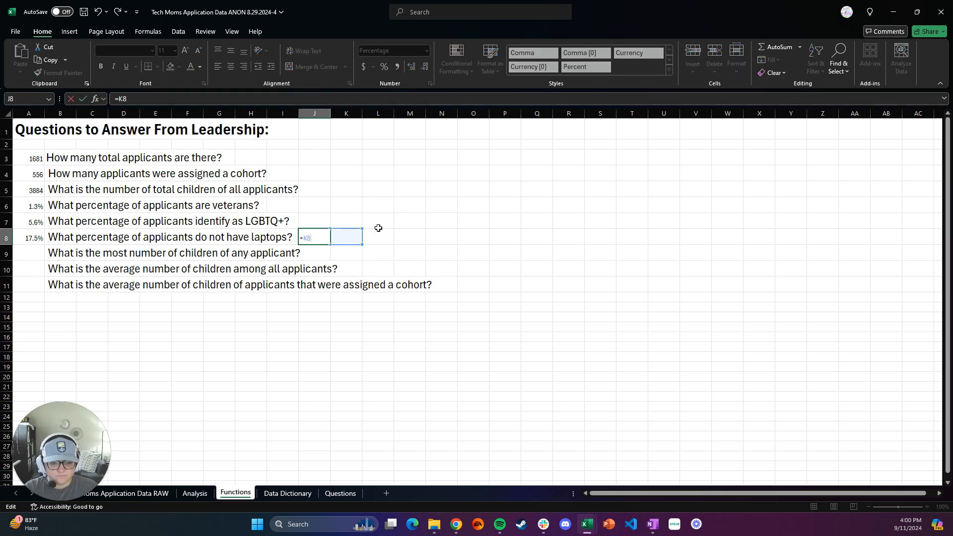
left_click(384, 221)
left_click(320, 242)
key("Delete")
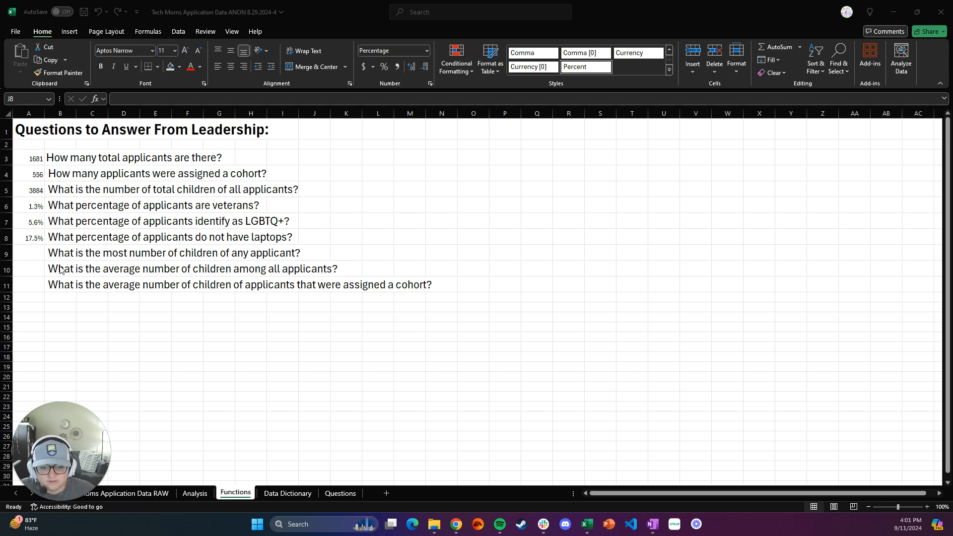
Step: Enter SUM without an equals sign in cell A9, and erase that text
left_click(38, 257)
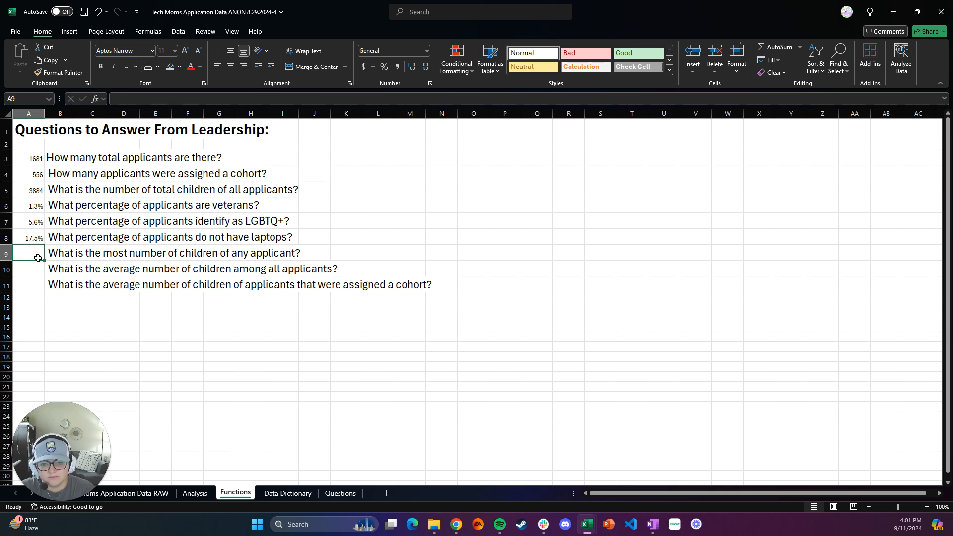
type("=")
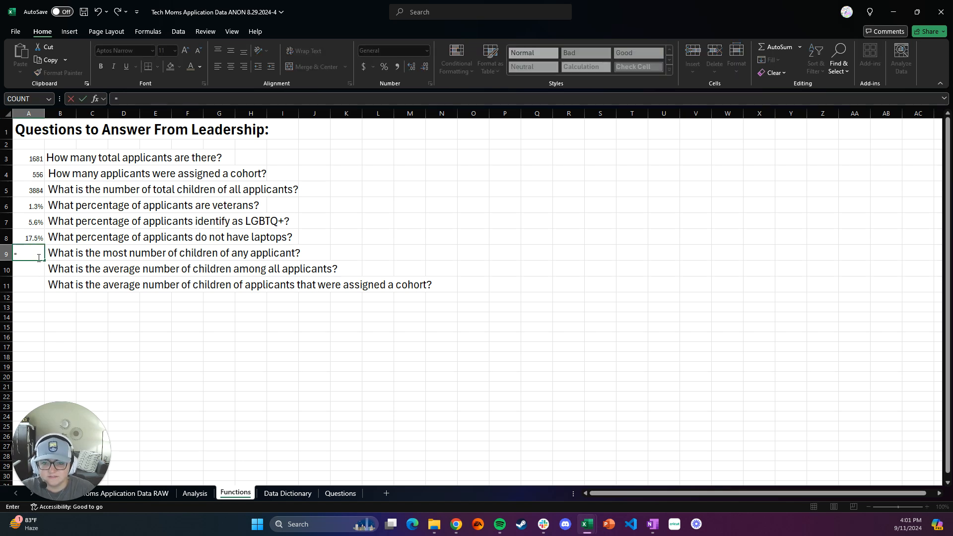
key("BackSpace")
type("SUM")
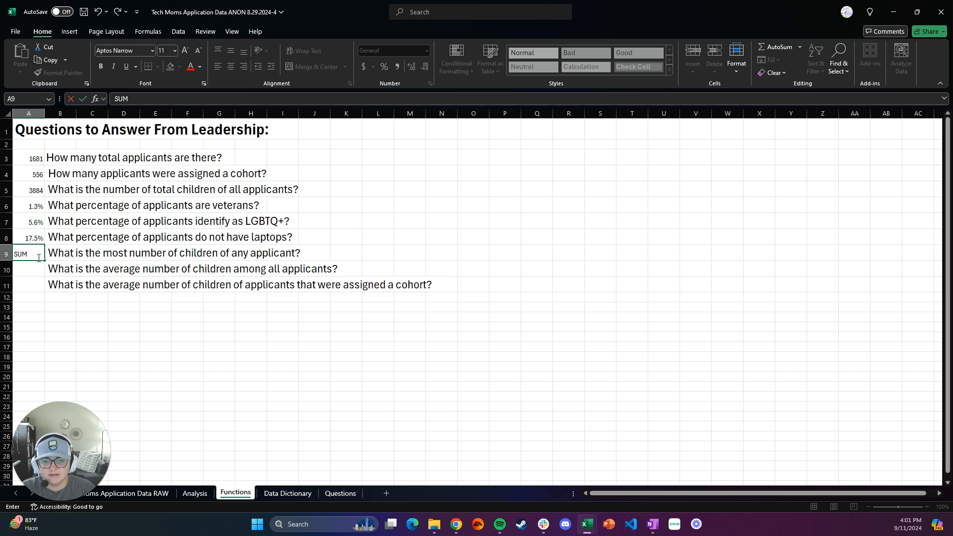
key("Return")
left_click(37, 257)
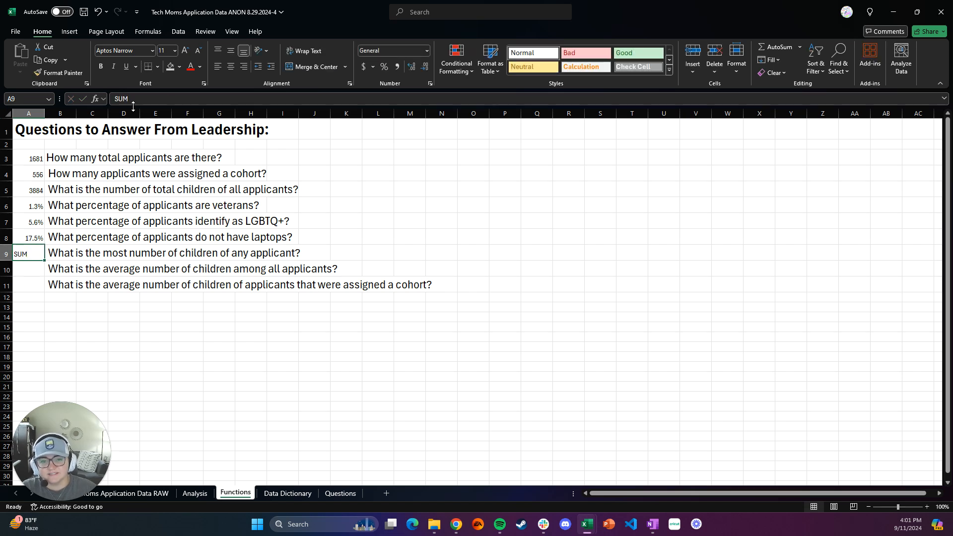
double_click(36, 256)
key("BackSpace")
key("BackSpace")
key("BackSpace")
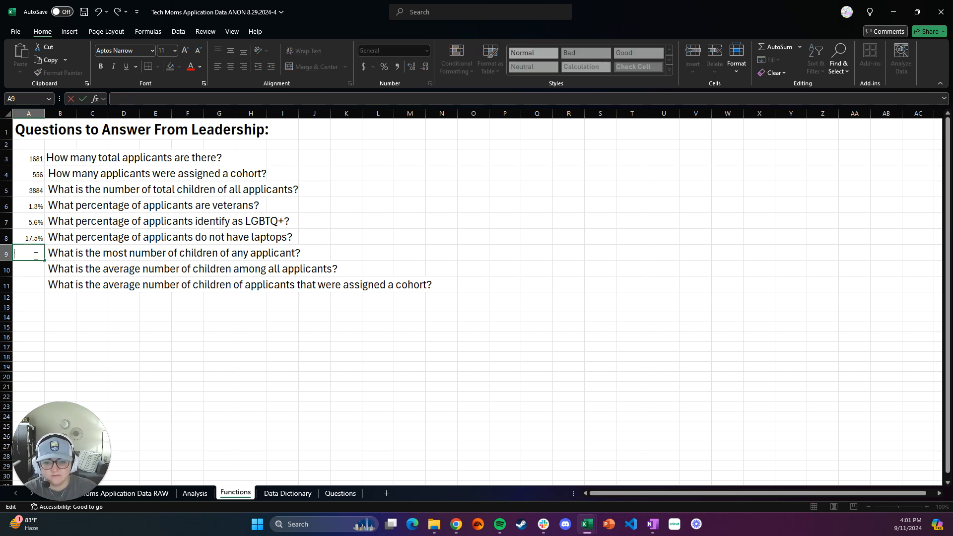
Step: Enter =MAX(Analysis!D:D) in cell A9 to answer the most-children question, and check the stored formula
type("=")
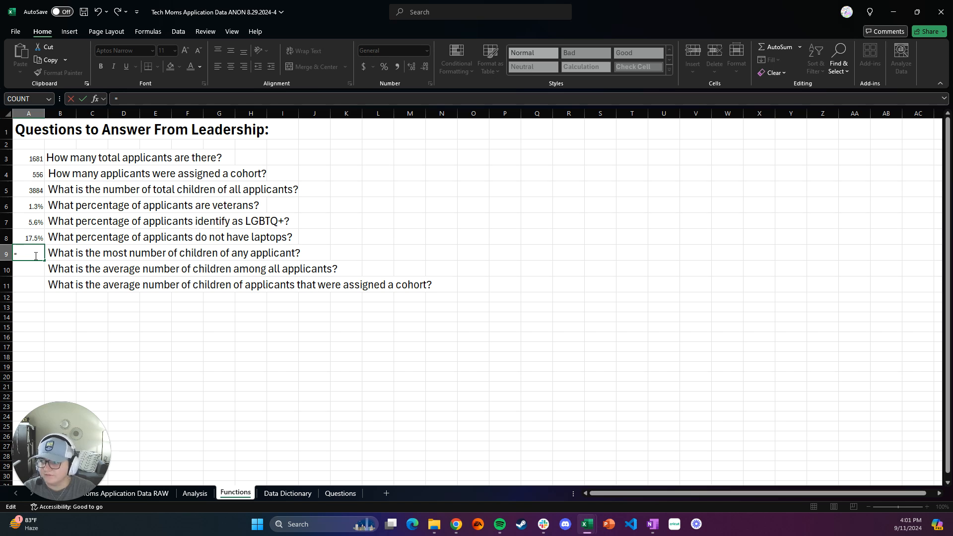
type("MAX")
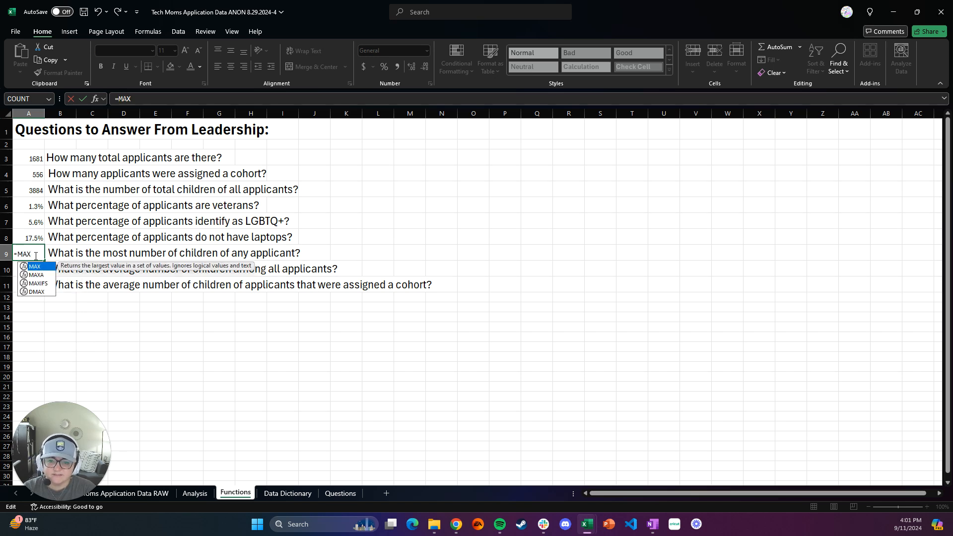
type("(")
key("BackSpace")
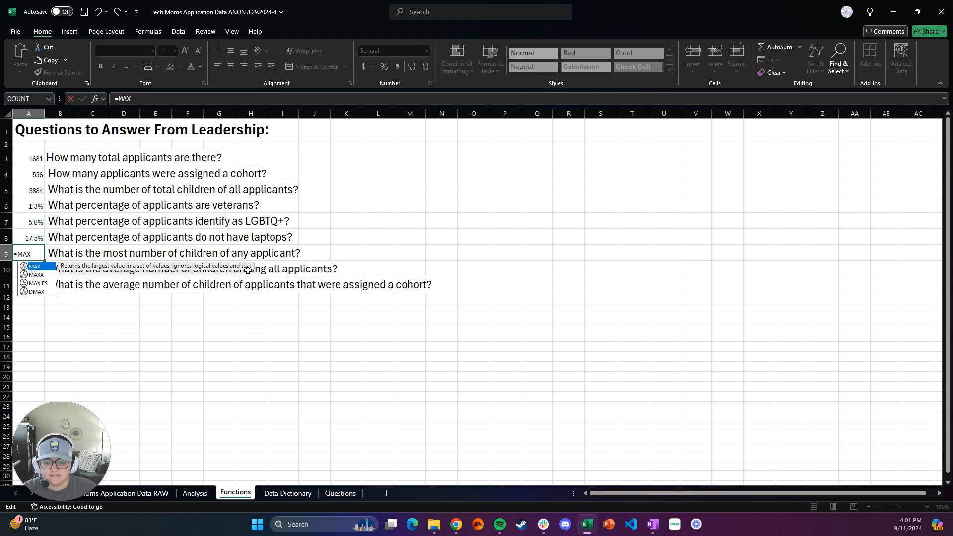
type("(")
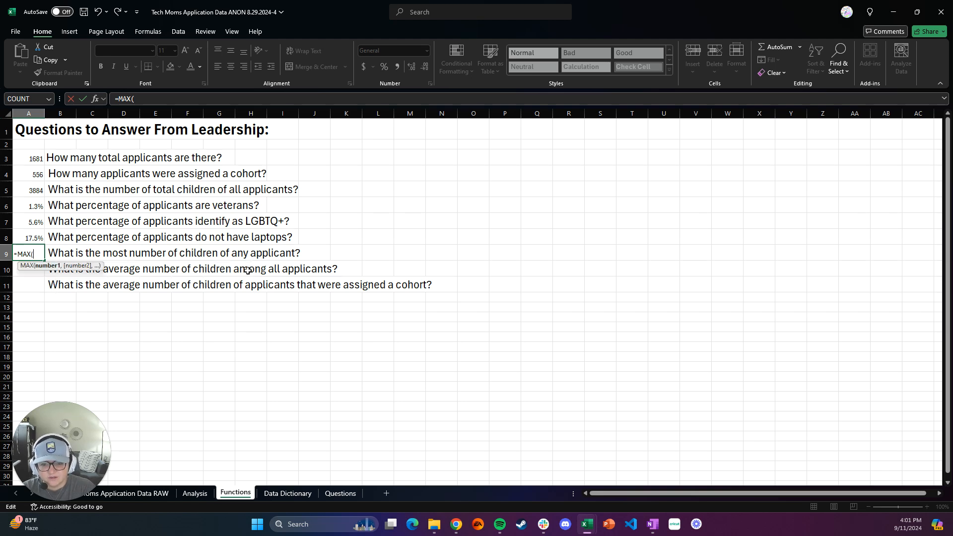
left_click(194, 494)
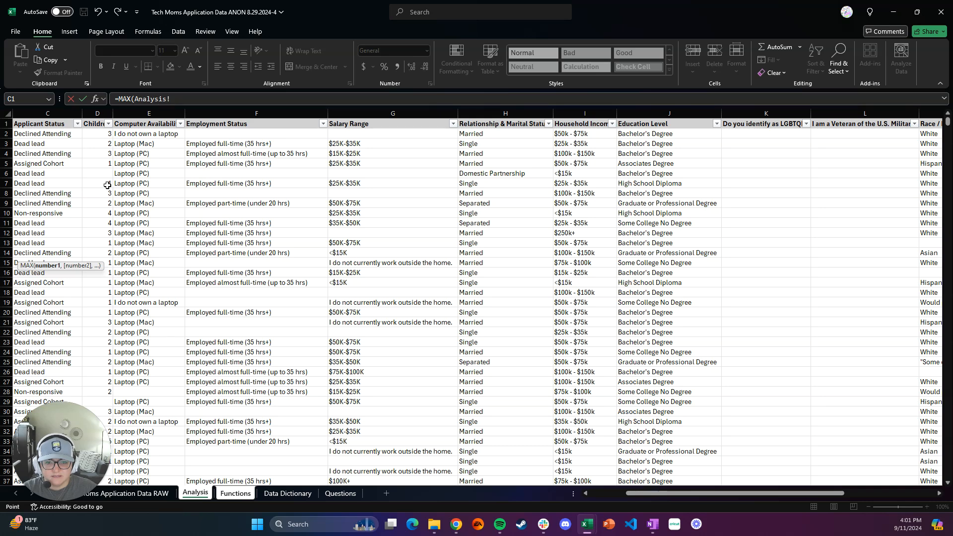
left_click(97, 112)
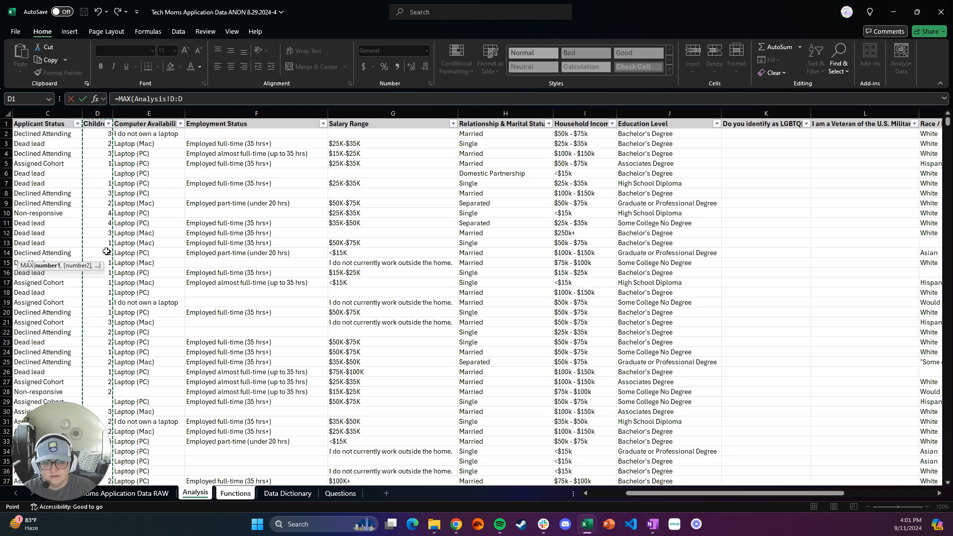
type(")")
key("Return")
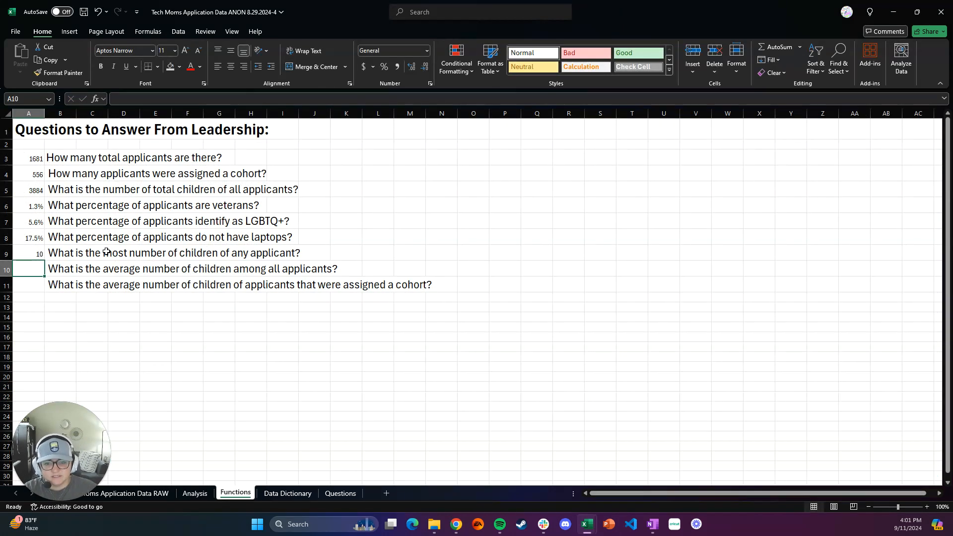
left_click(39, 254)
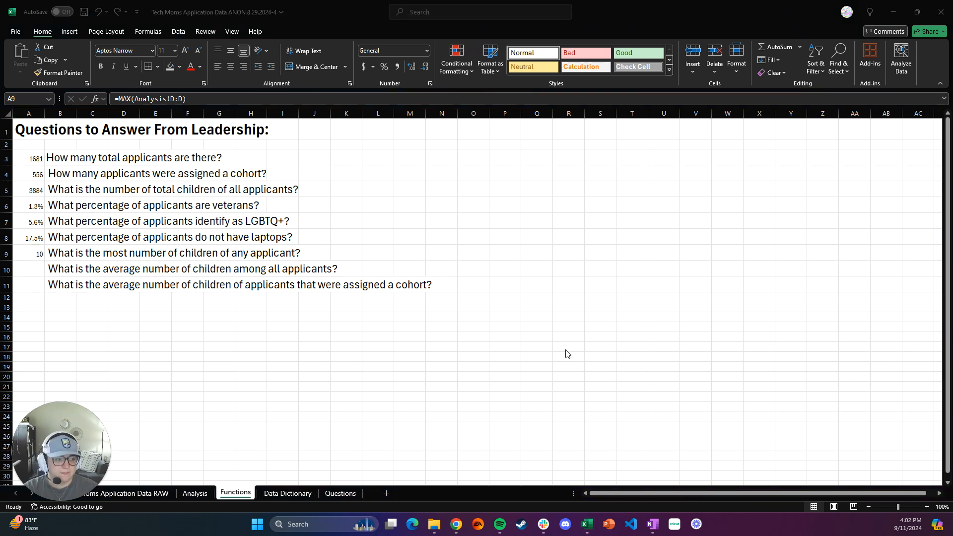
Step: Enter =AVERAGE(Analysis!D:D) in cell A10 to calculate the average number of children among all applicants
left_click(33, 272)
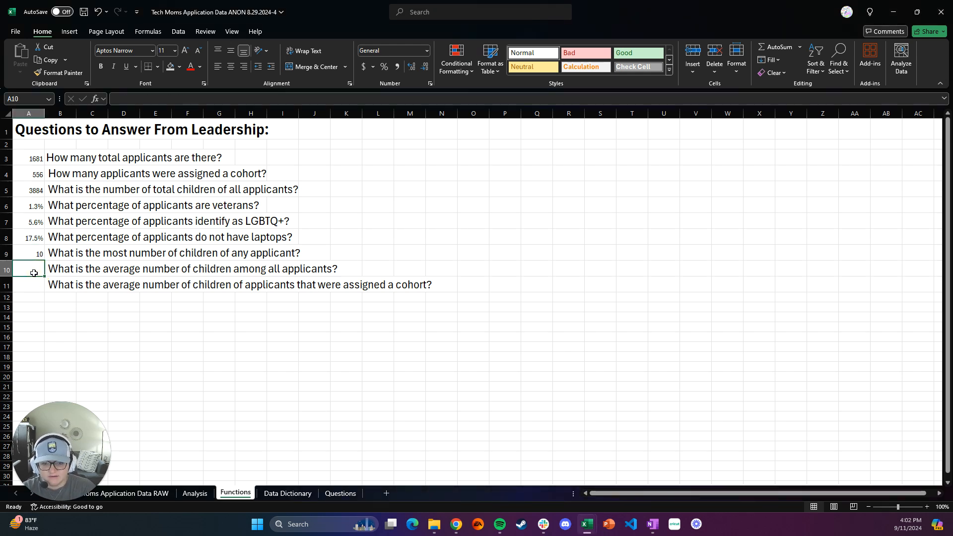
type("=AVERAGE")
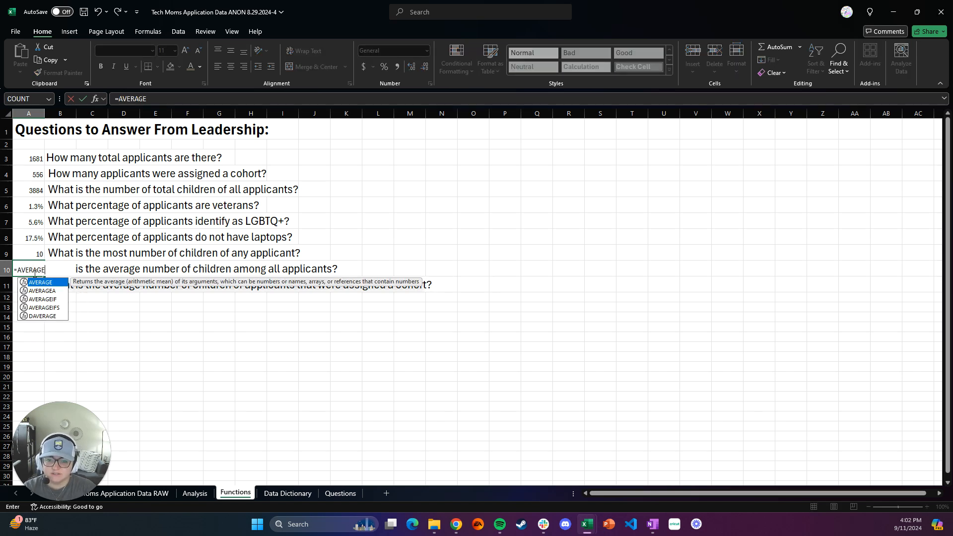
type("(")
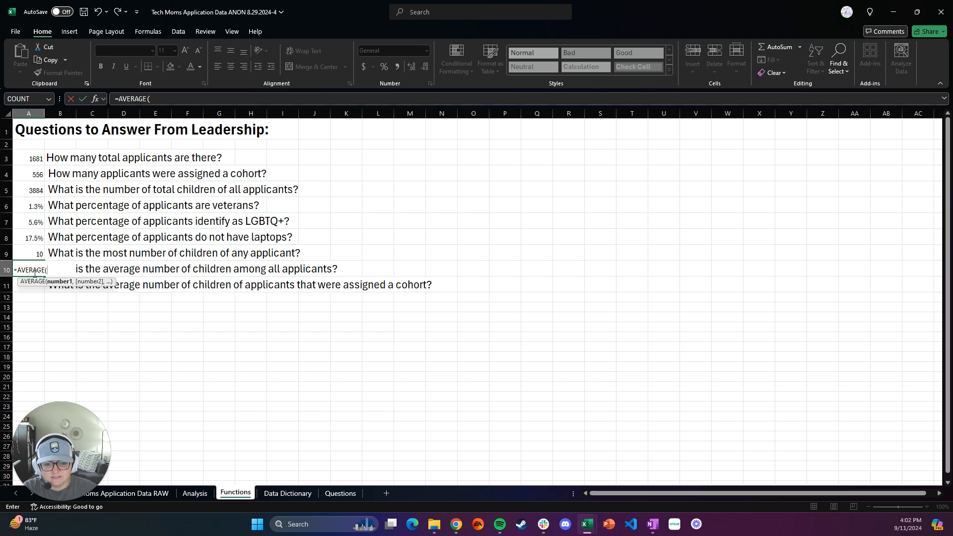
left_click(195, 493)
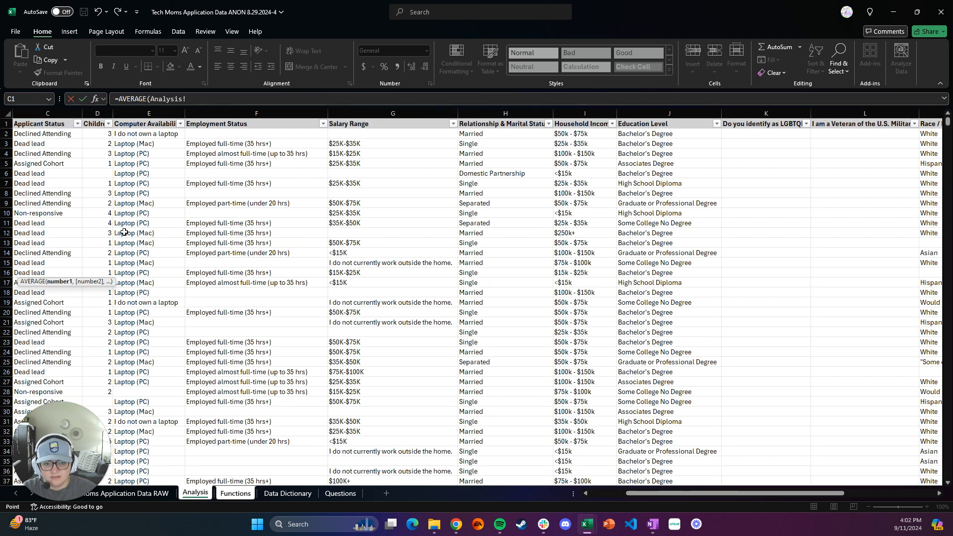
left_click(96, 113)
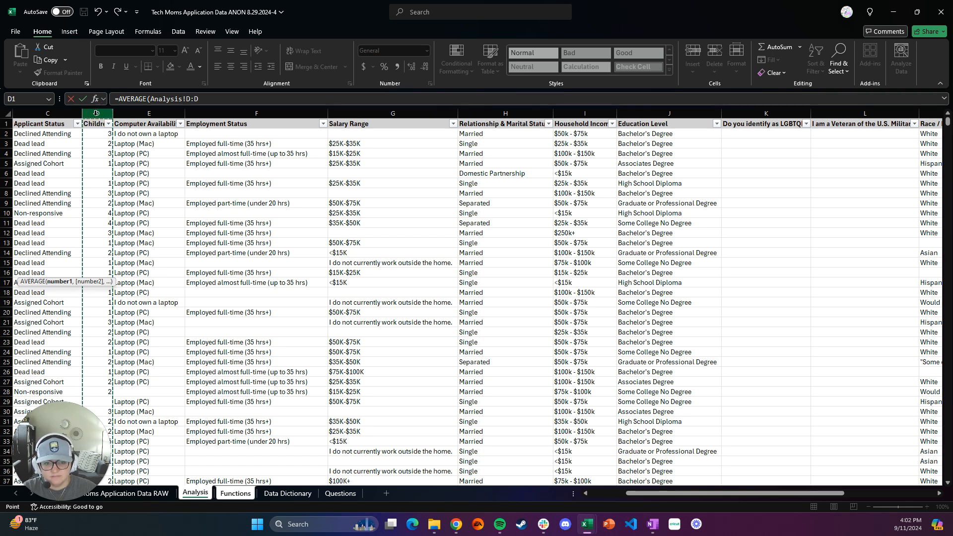
type(")")
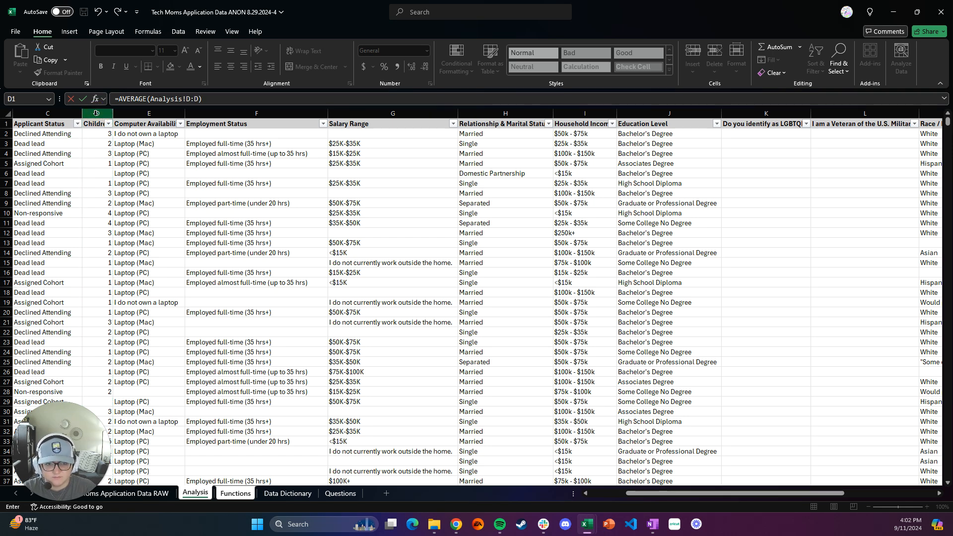
key("Return")
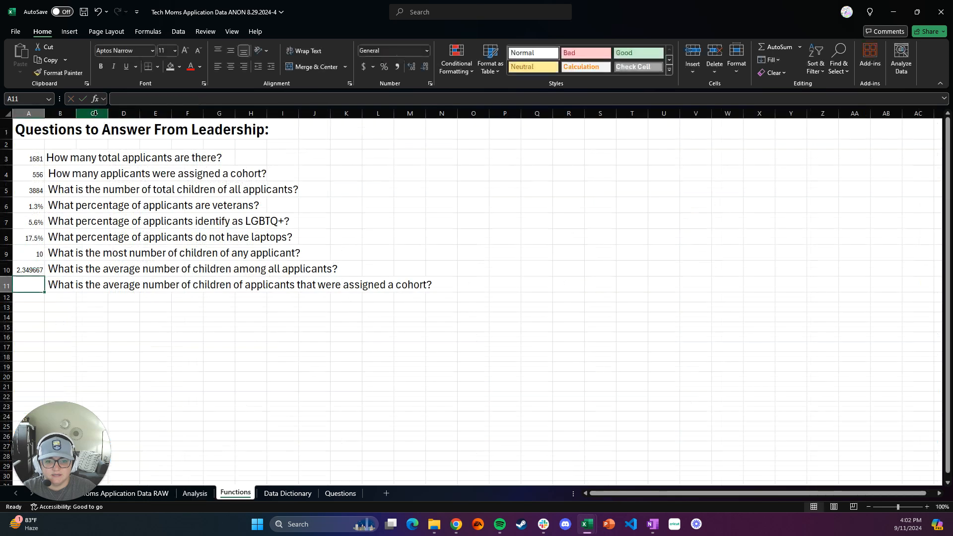
Step: Reduce the average in cell A10 to one decimal place
left_click(39, 270)
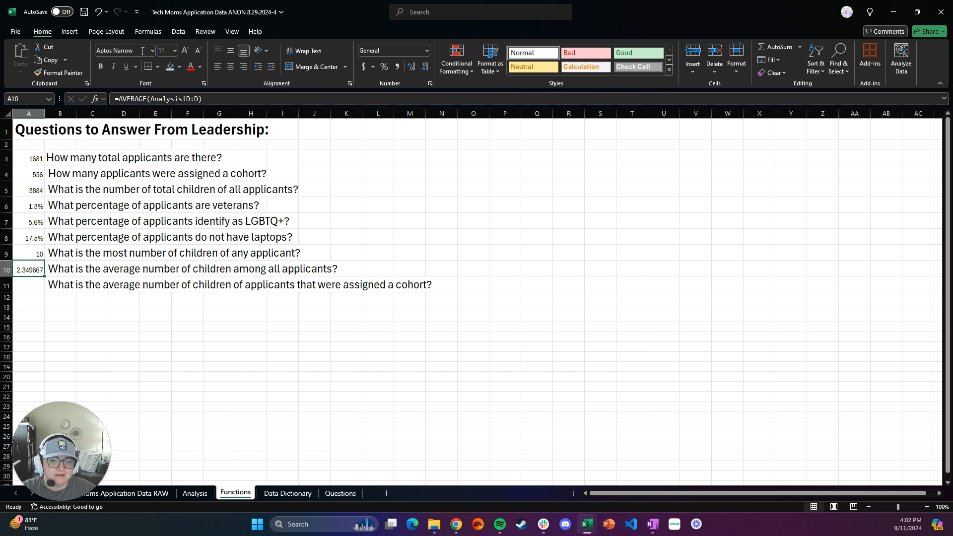
left_click(426, 67)
left_click(426, 67)
left_click(426, 67)
left_click(426, 67)
left_click(426, 67)
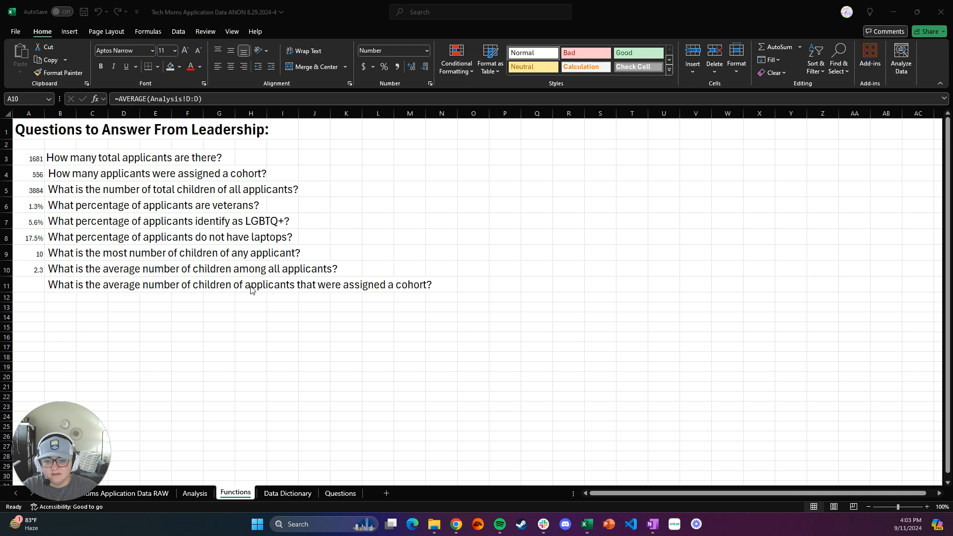
Step: Start an AVERAGEIF formula in cell A11 with the Analysis sheet's Applicant Status column, Analysis!C:C, as the range
left_click(36, 286)
left_click(35, 286)
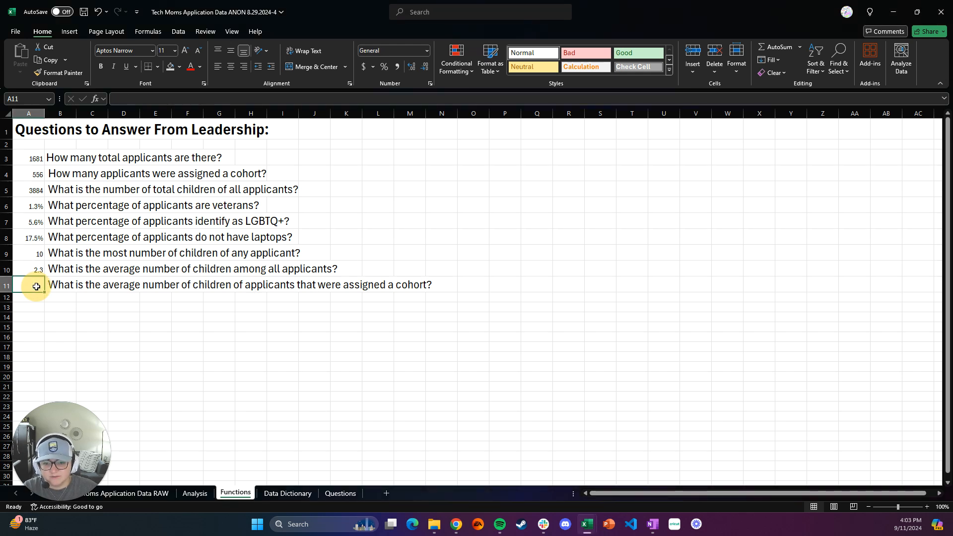
type("=")
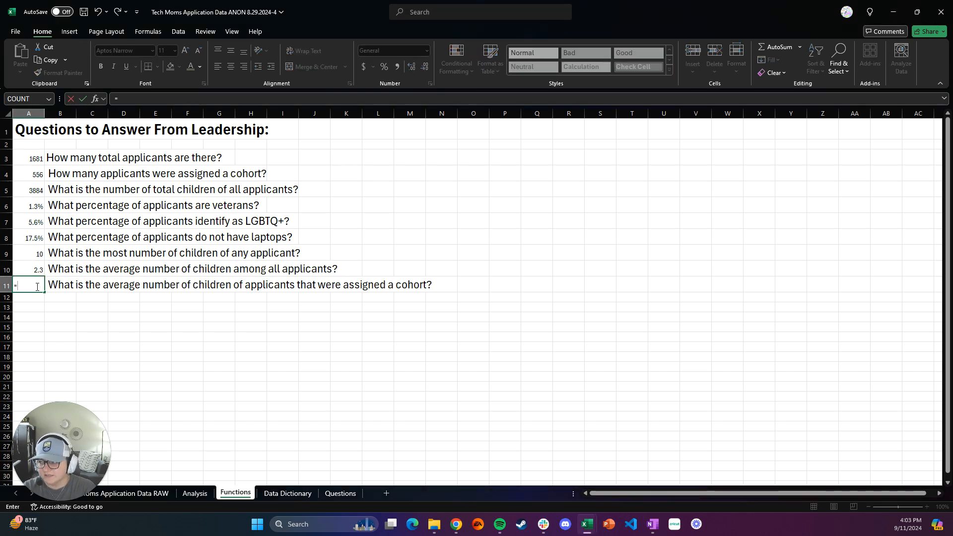
type("AVE")
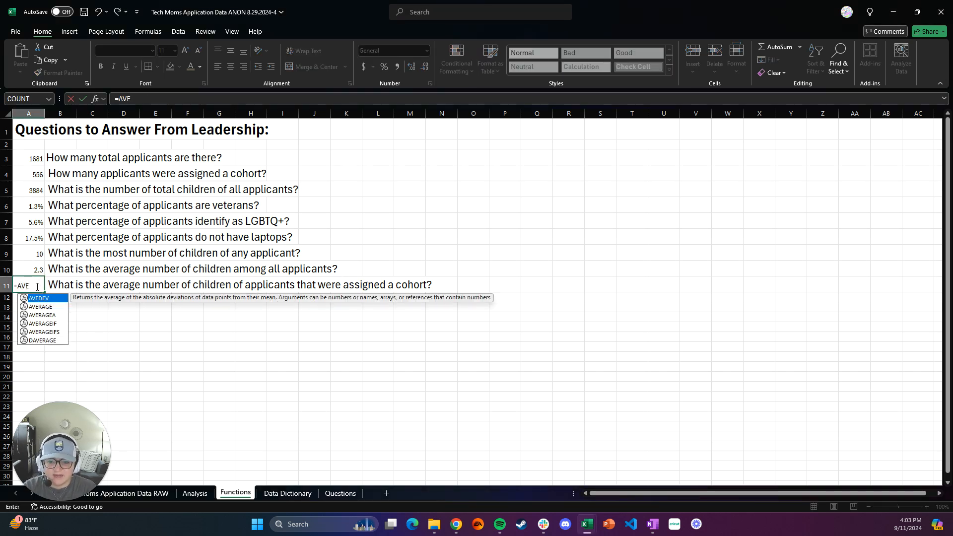
type("RAGEIF")
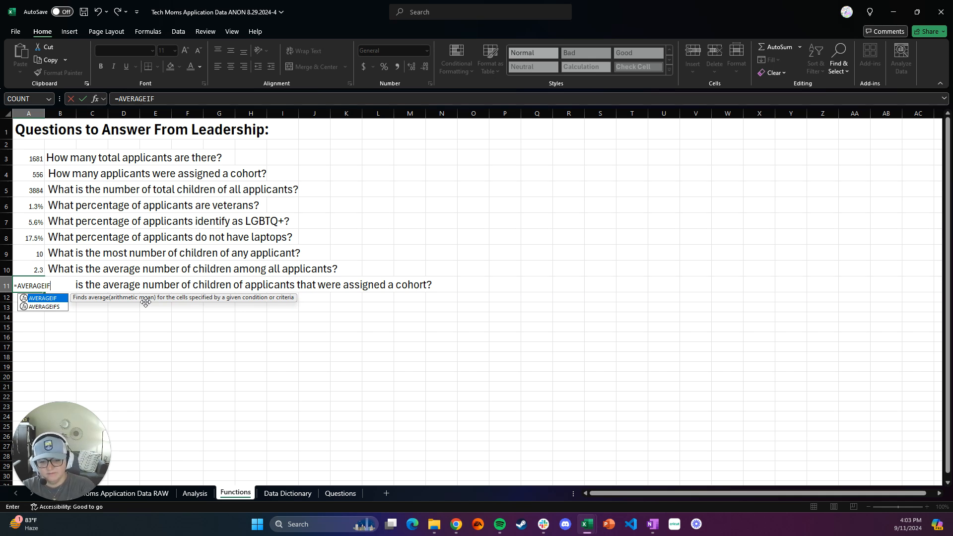
type("(")
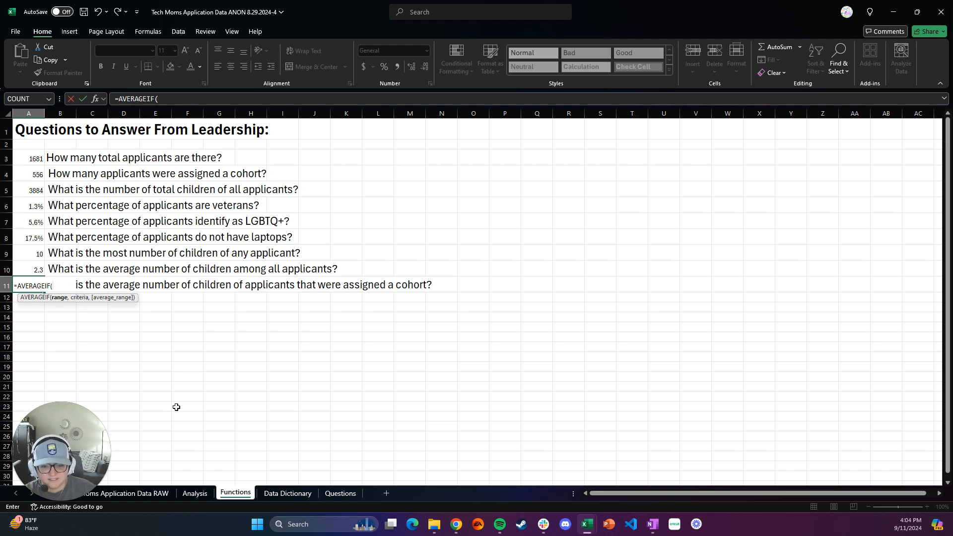
left_click(204, 495)
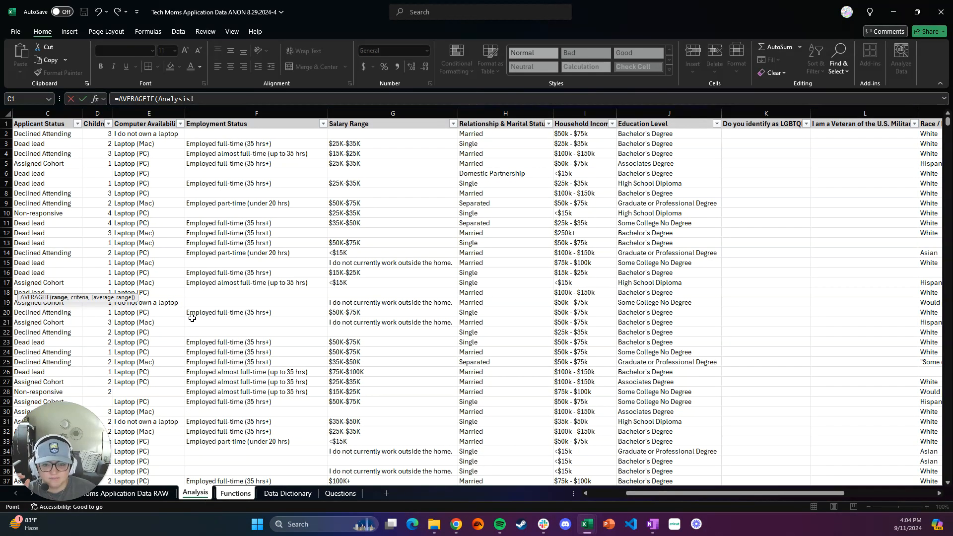
scroll(194, 313, "left", 3)
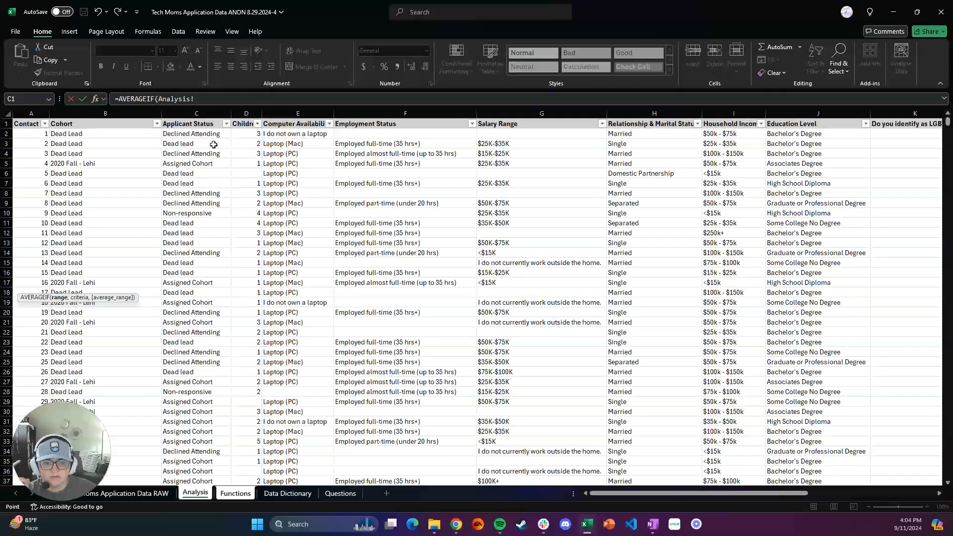
left_click(208, 113)
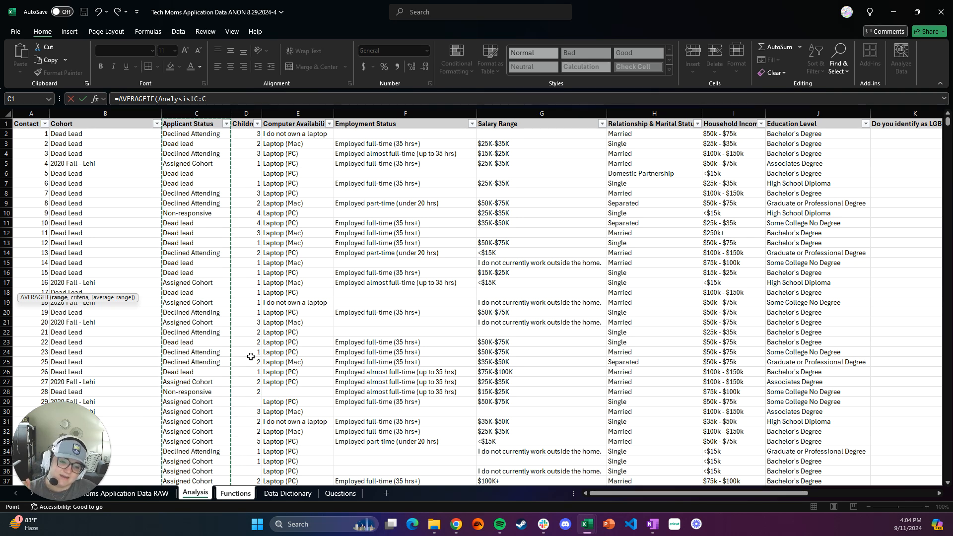
left_click(224, 103)
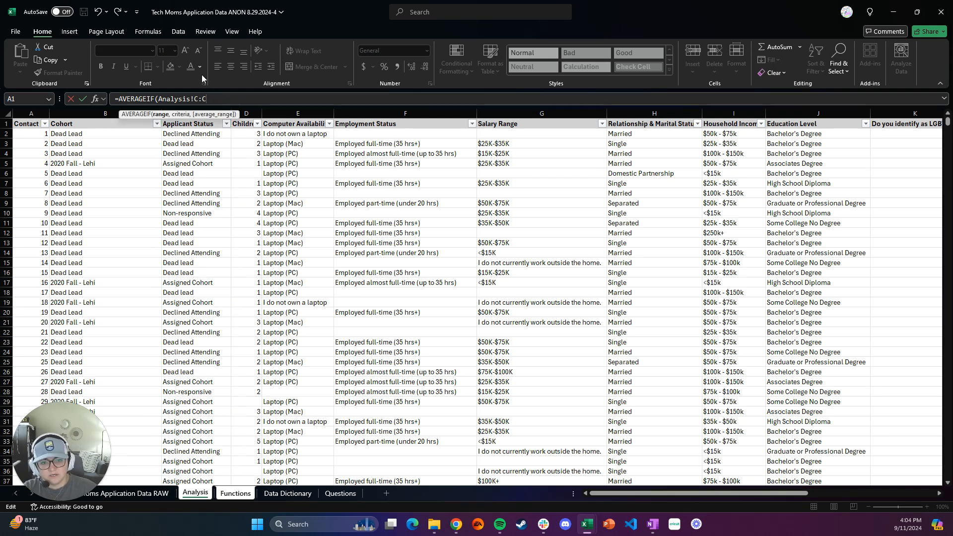
Step: Complete the AVERAGEIF formula with the criterion "Assigned Cohort" and the children column Analysis!D:D as the average range
type(",\"Assigne")
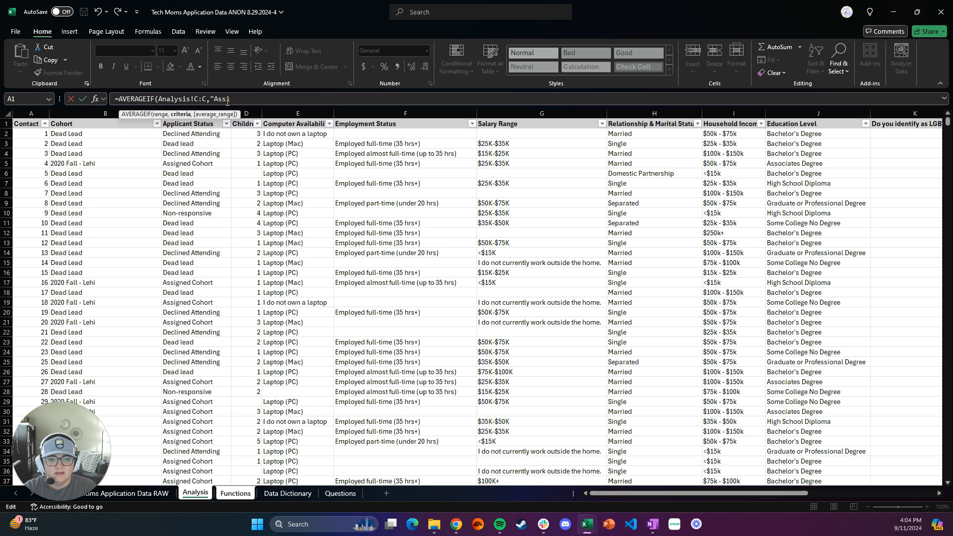
type("d Cohort\"")
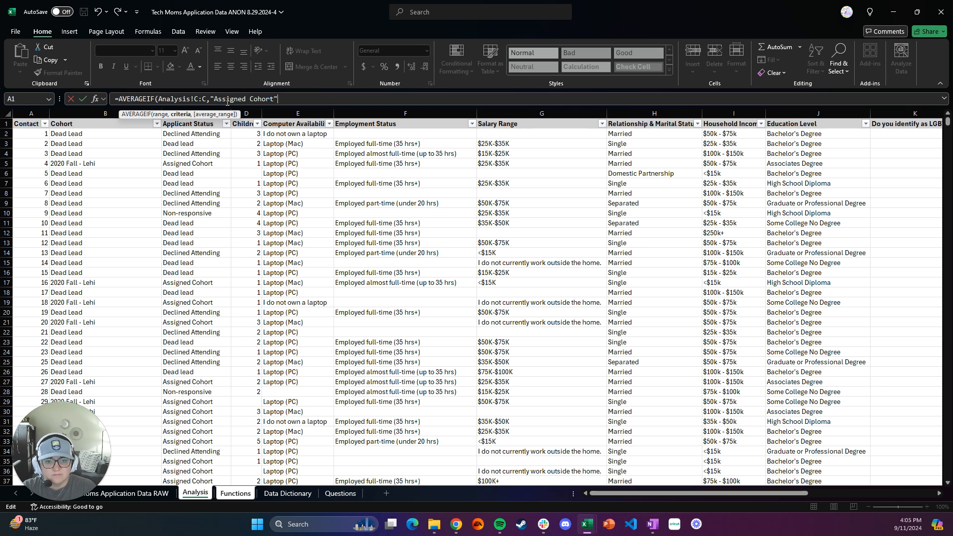
type(",")
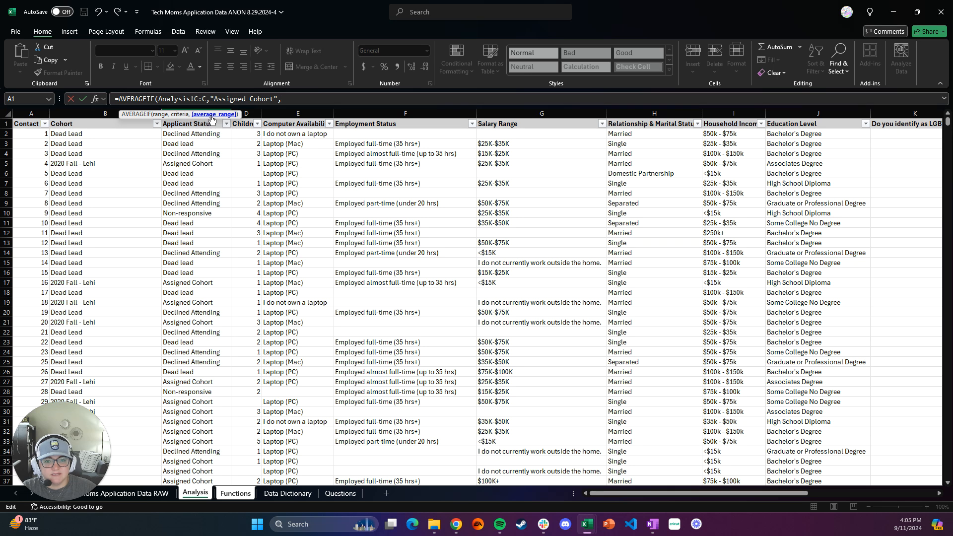
left_click(254, 113)
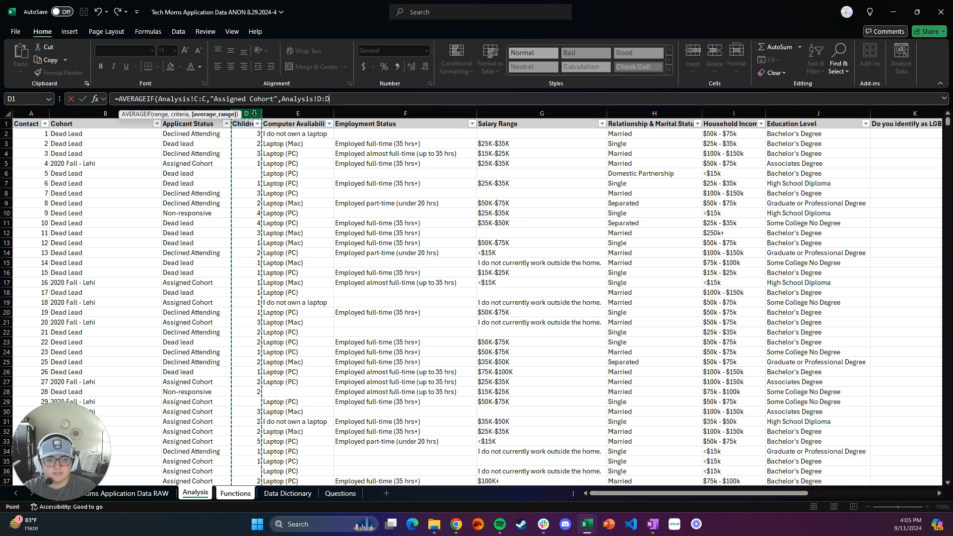
type(")")
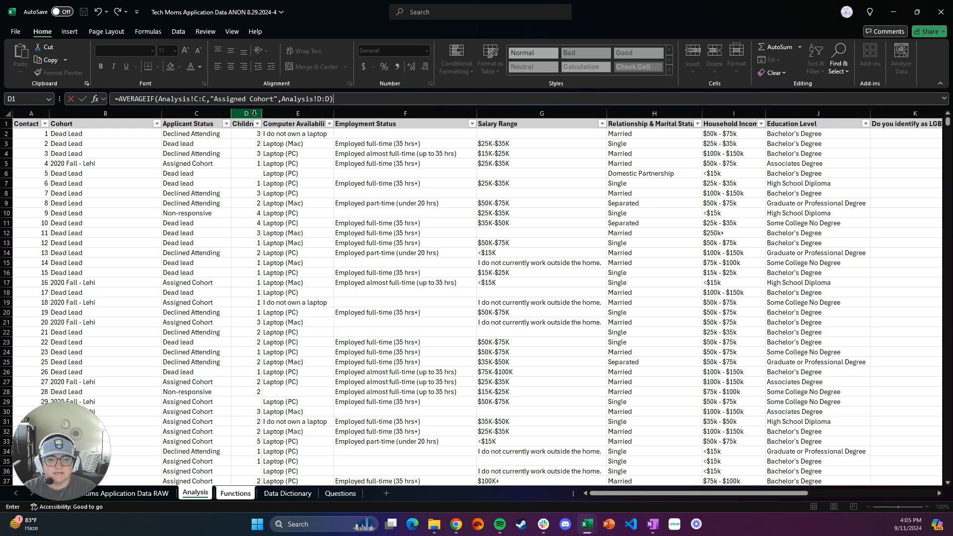
key("Return")
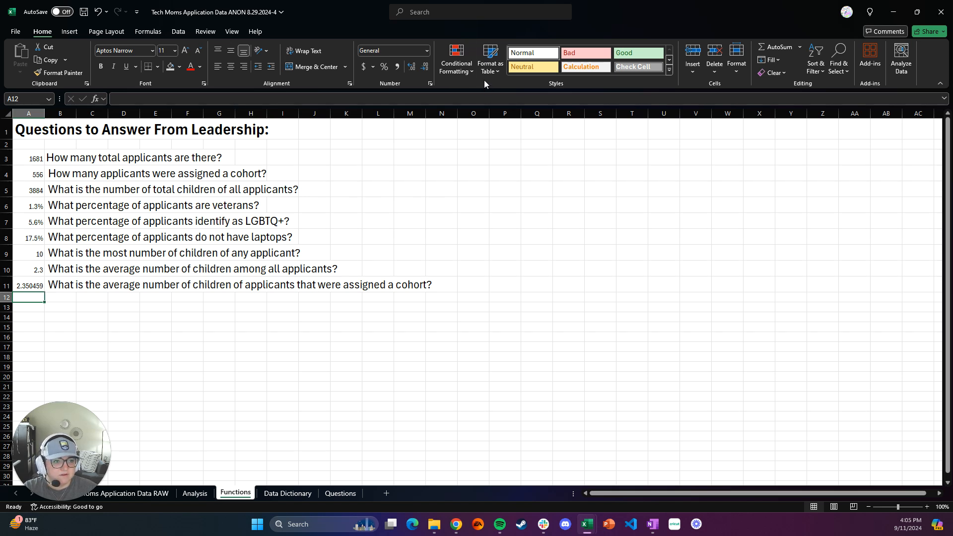
Step: Reduce the assigned-cohort average in cell A11 to one decimal place
left_click(23, 287)
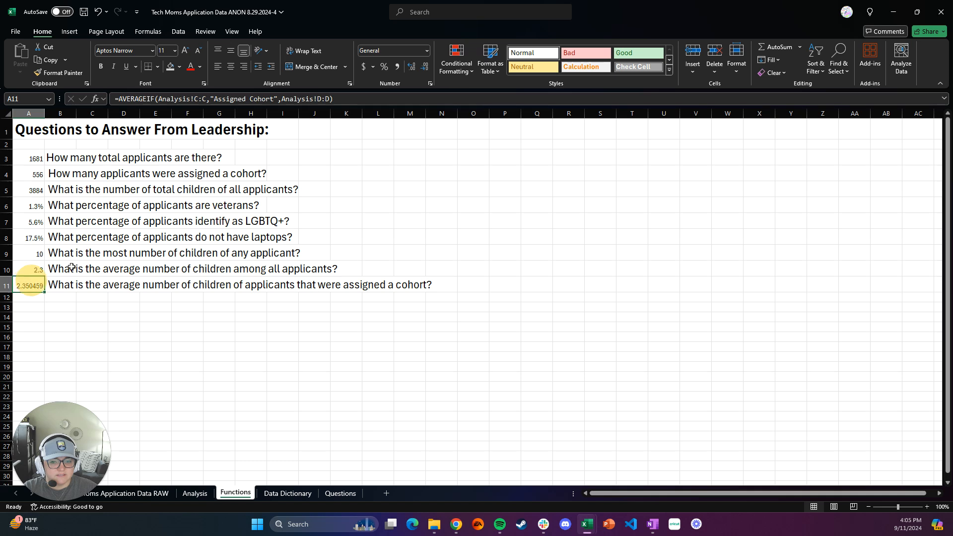
left_click(423, 68)
left_click(423, 68)
left_click(423, 68)
left_click(423, 68)
left_click(424, 68)
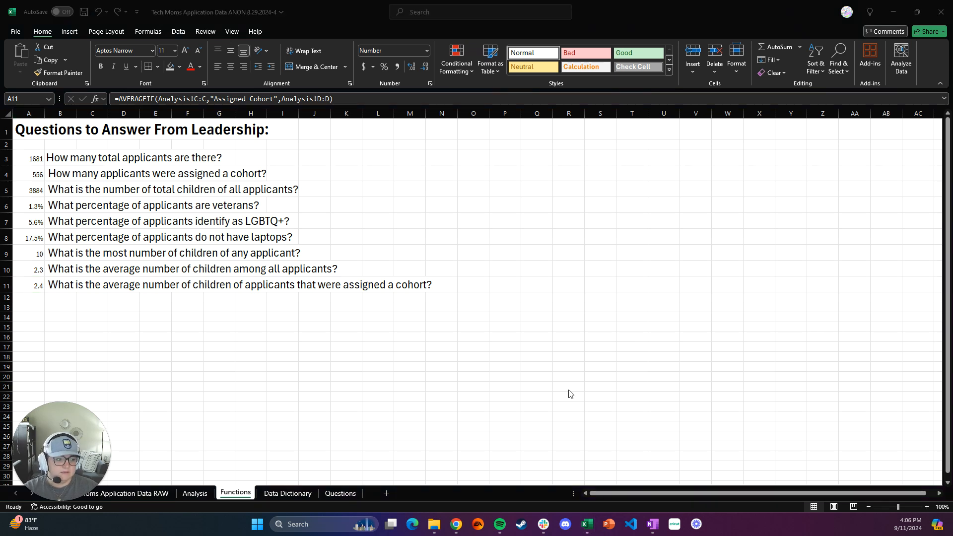
Step: Check the leadership questions and listed functions in the assignment README in Chrome, and return to the Excel workbook
mouse_move(455, 528)
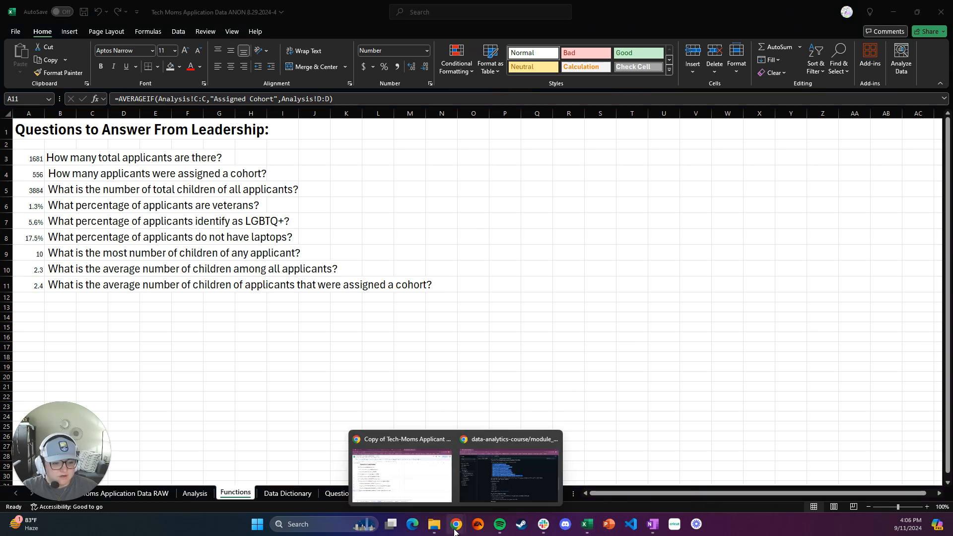
left_click(480, 495)
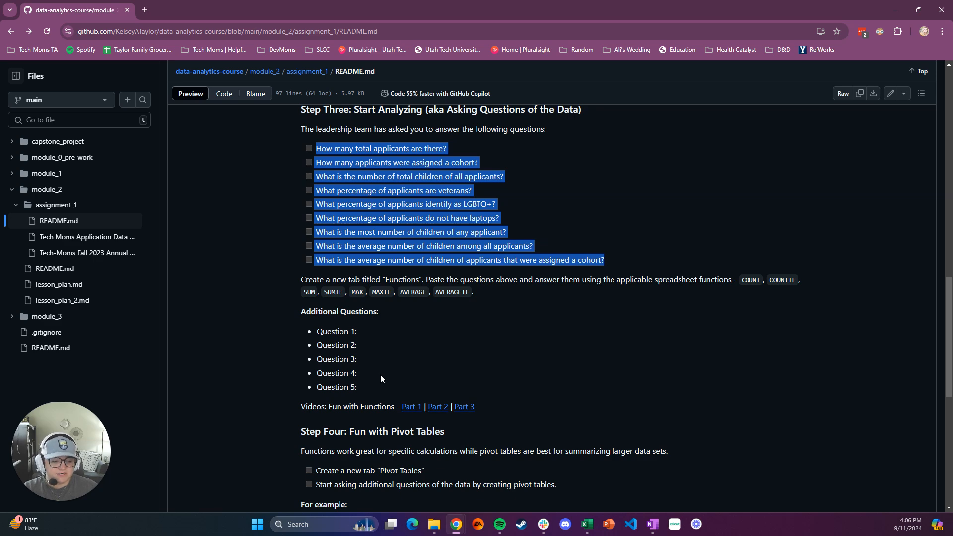
mouse_move(586, 525)
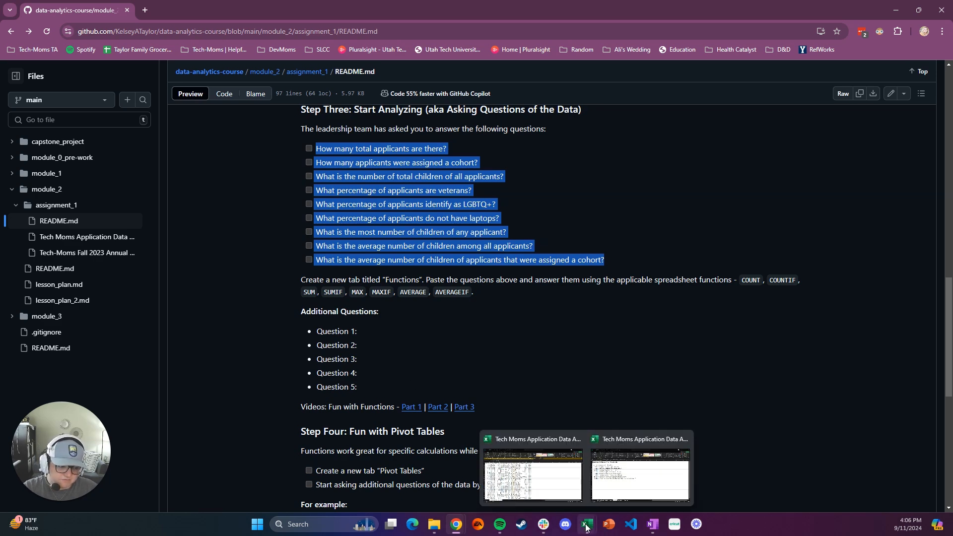
left_click(611, 501)
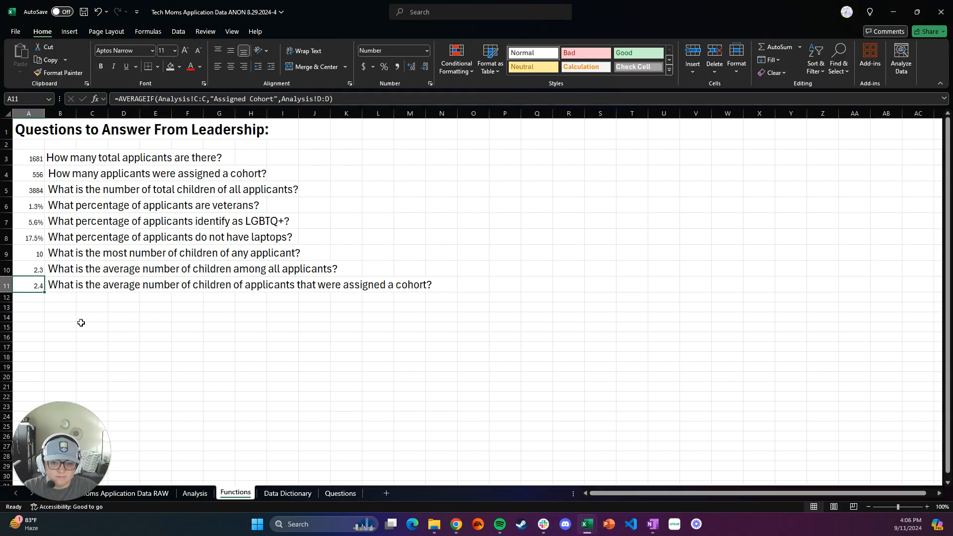
Step: Enter the question "What is the most number of children of applicants that were assigned a cohort?" in cell B12
left_click(52, 299)
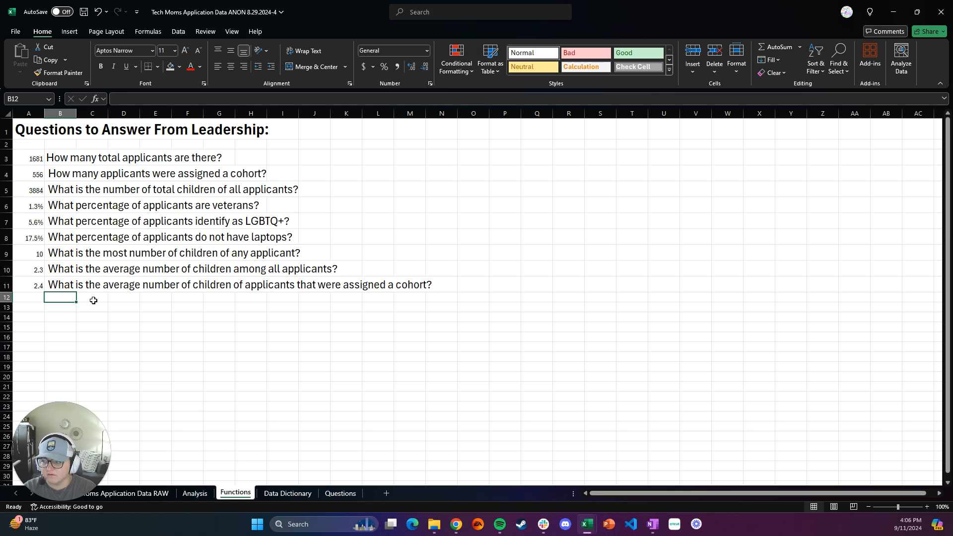
type("What is the most")
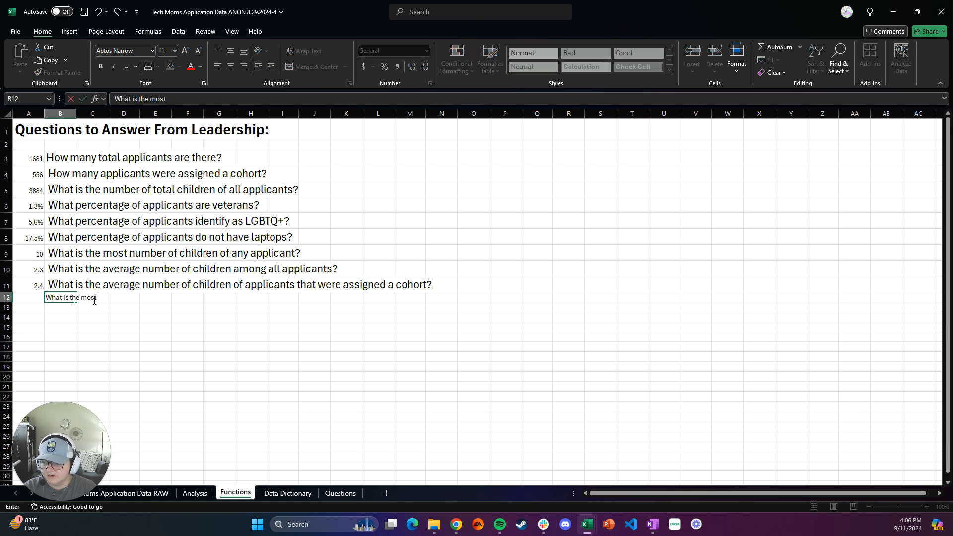
type(" number of child")
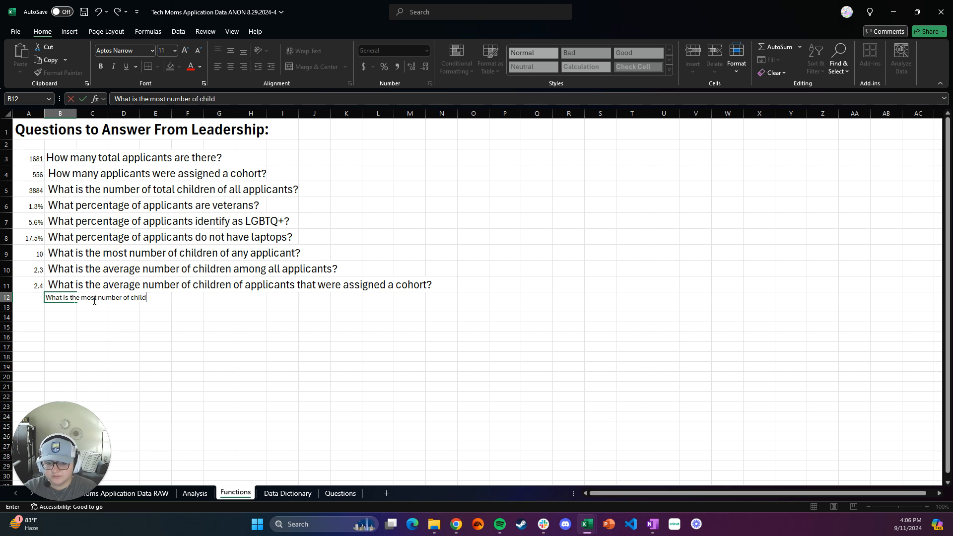
type("ren of applicants that were a")
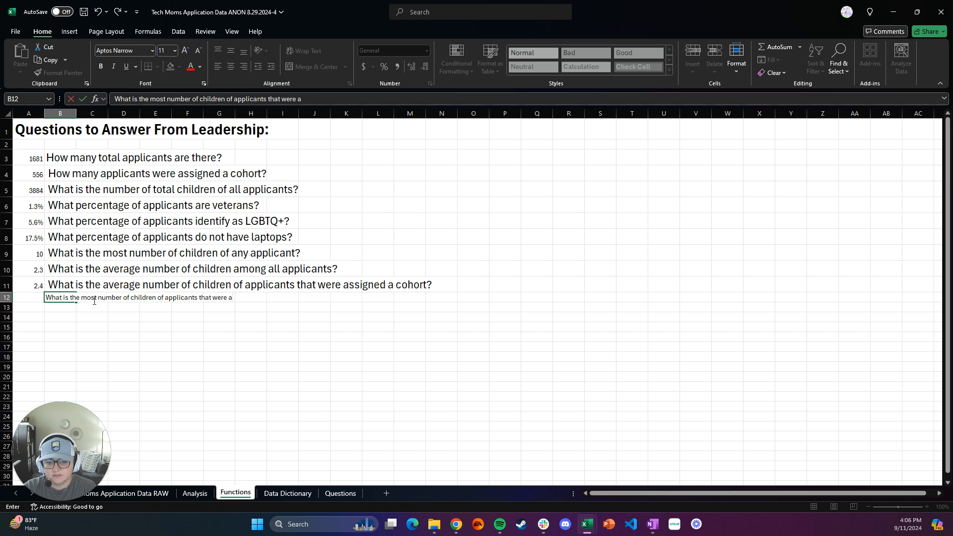
type("ssigned a cohort?")
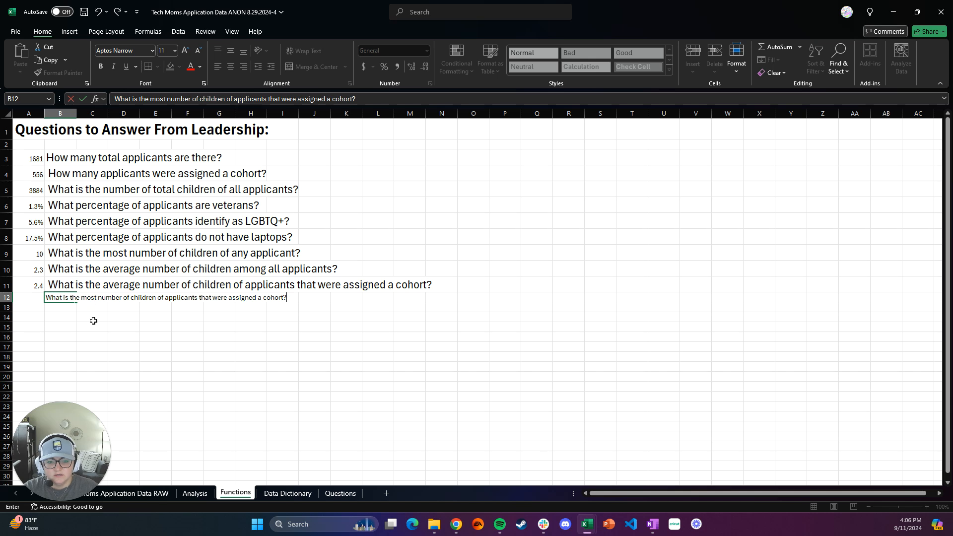
left_click(92, 321)
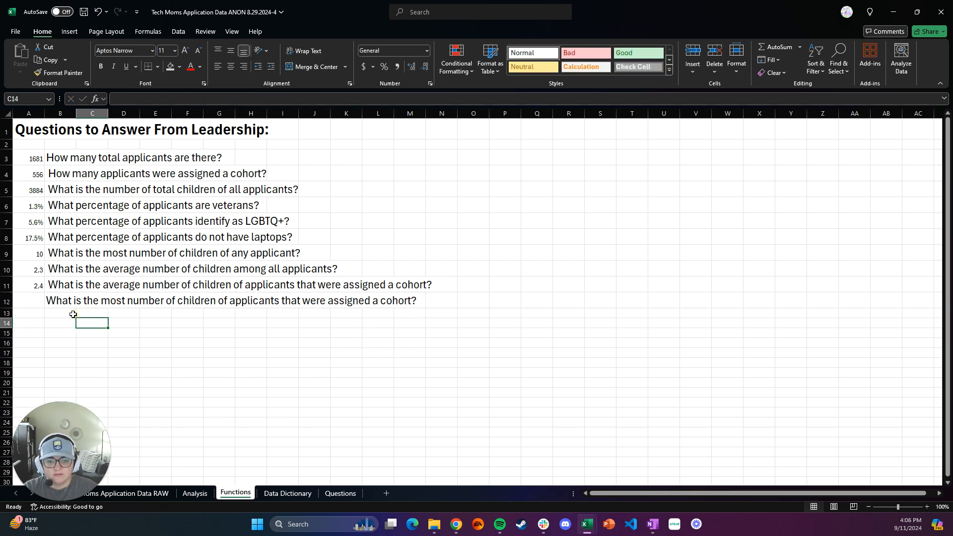
Step: Undo the new question's entry in cell B12 and redo it
left_click(70, 302)
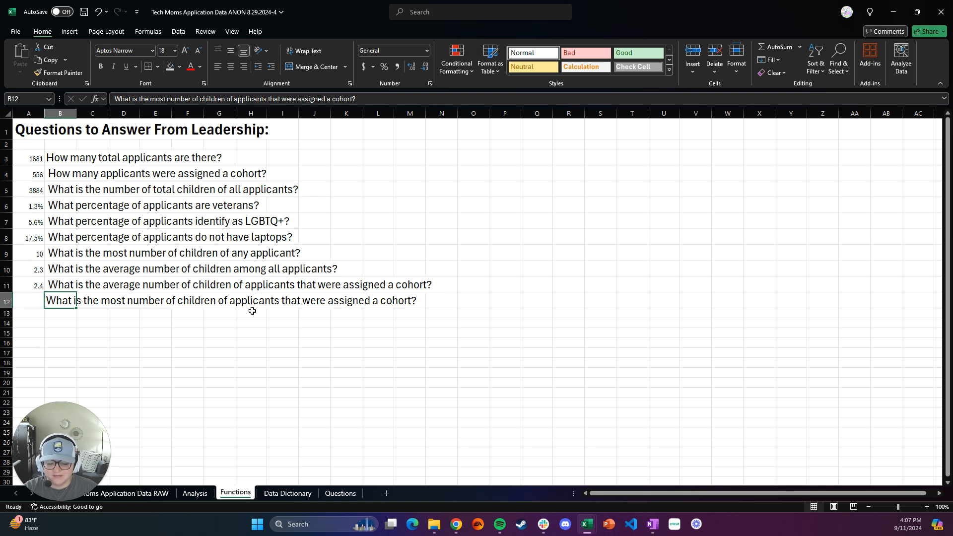
key("ctrl+z")
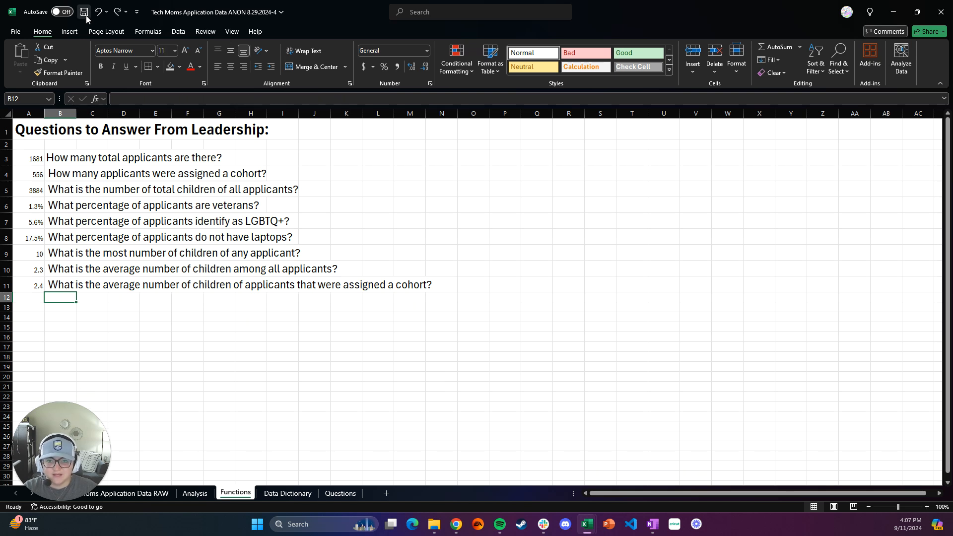
left_click(117, 12)
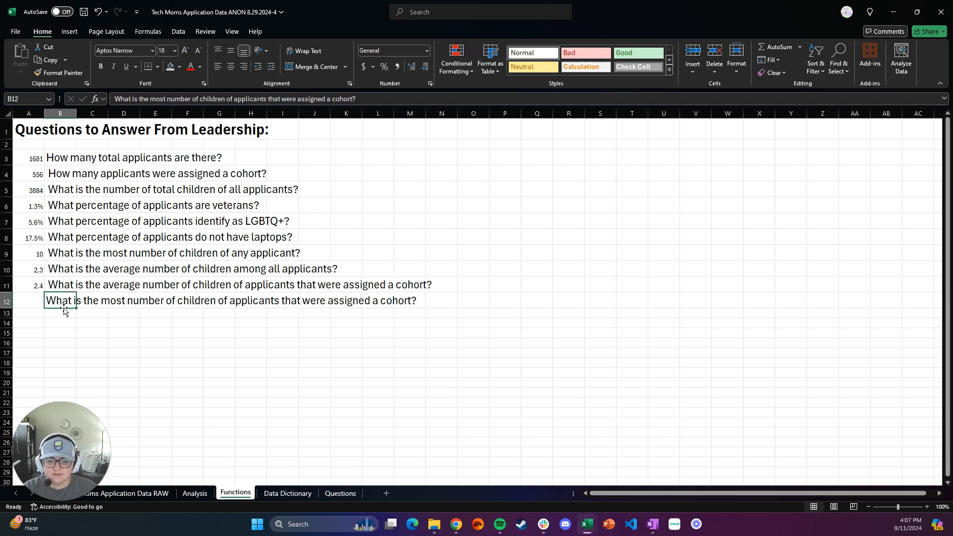
left_click(55, 313)
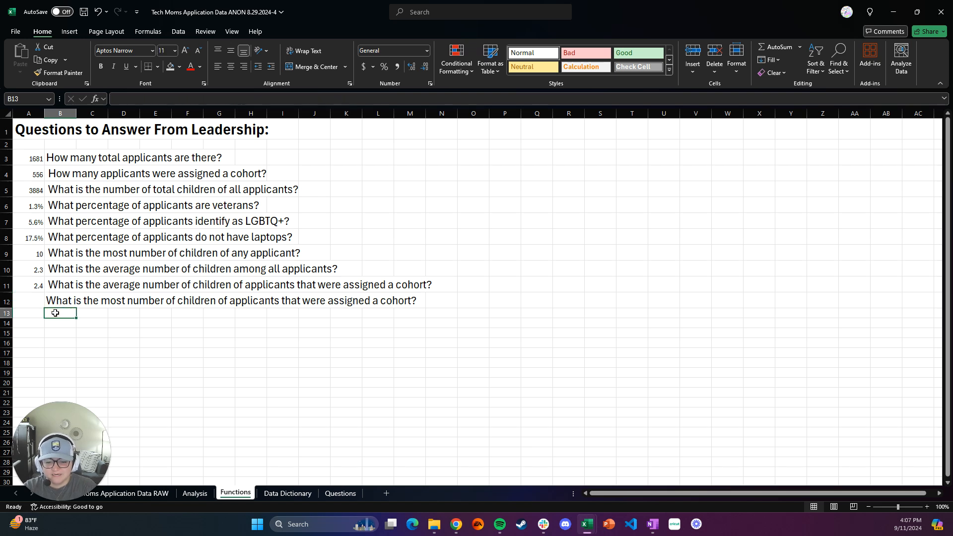
left_click(93, 315)
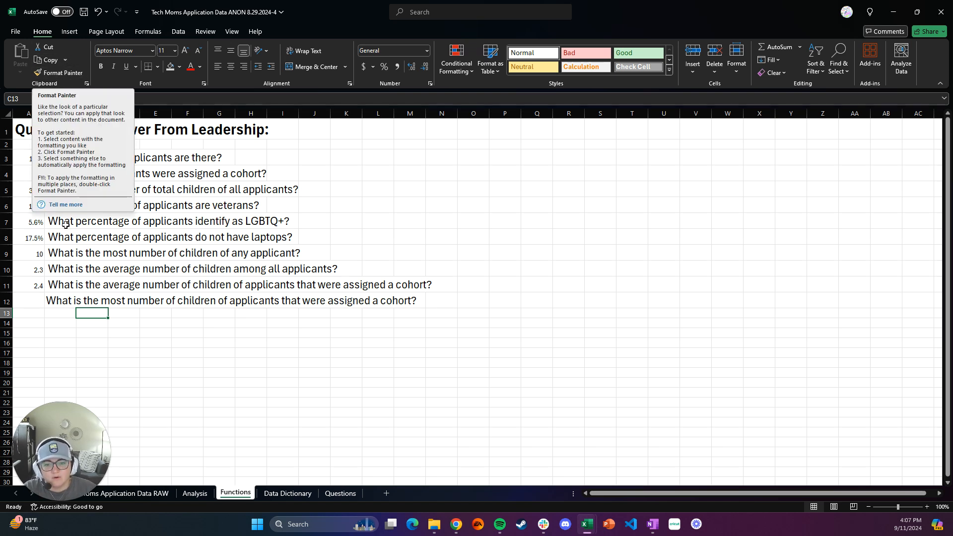
Step: Try copying the format of cell B12 to cell A11 with Format Painter, and undo the change
left_click(65, 298)
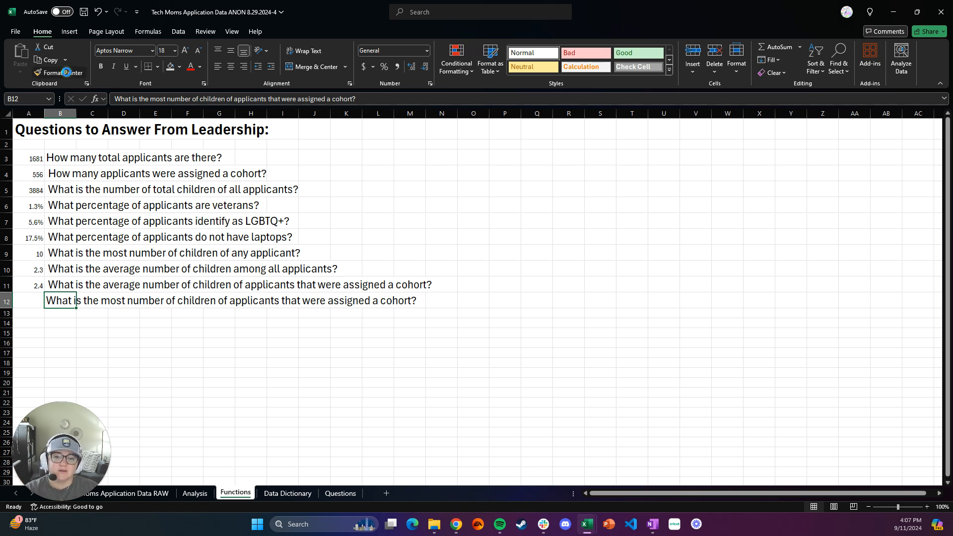
left_click(65, 72)
left_click(31, 285)
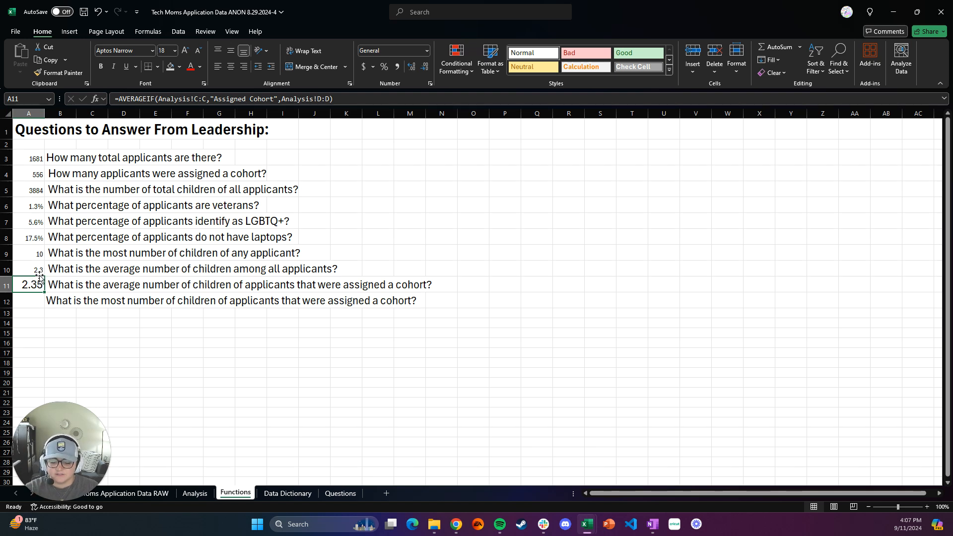
key("ctrl+z")
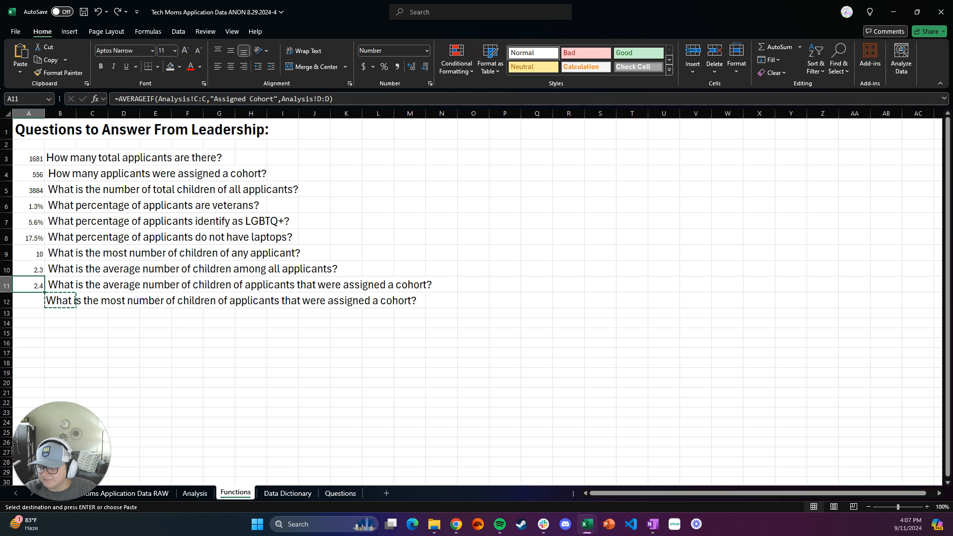
key("alt+Tab")
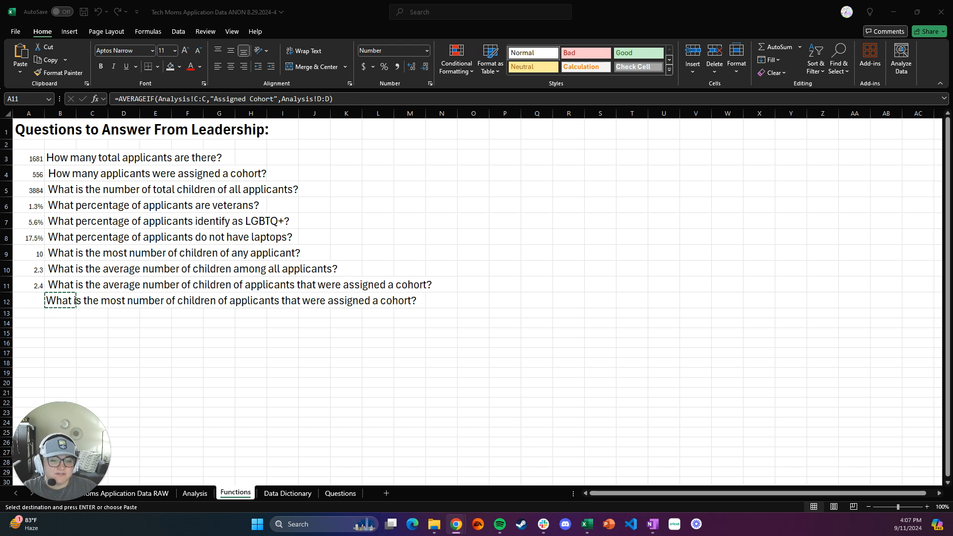
key("alt+Tab")
Step: Start a MAXIFS formula in cell A12 beside the question about the most children among assigned-cohort applicants
left_click(36, 302)
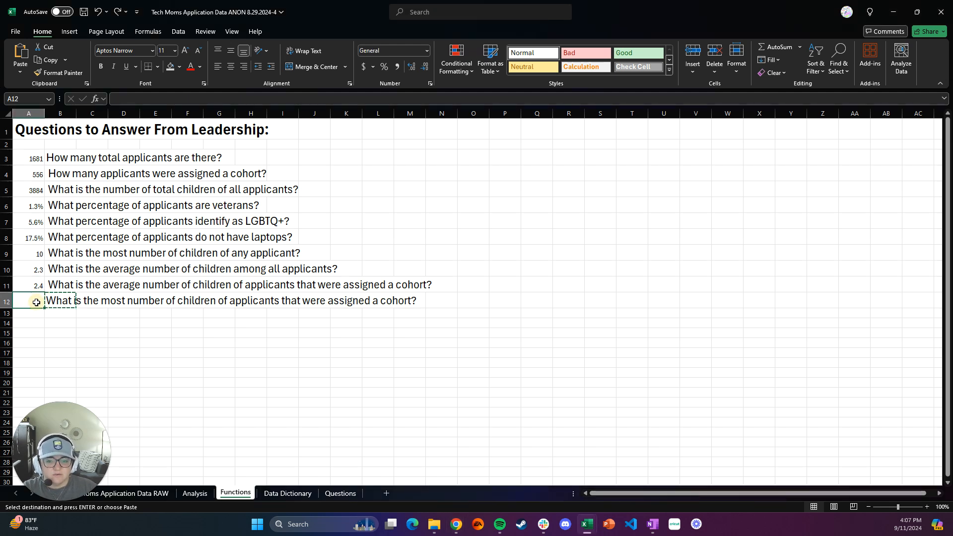
type("=")
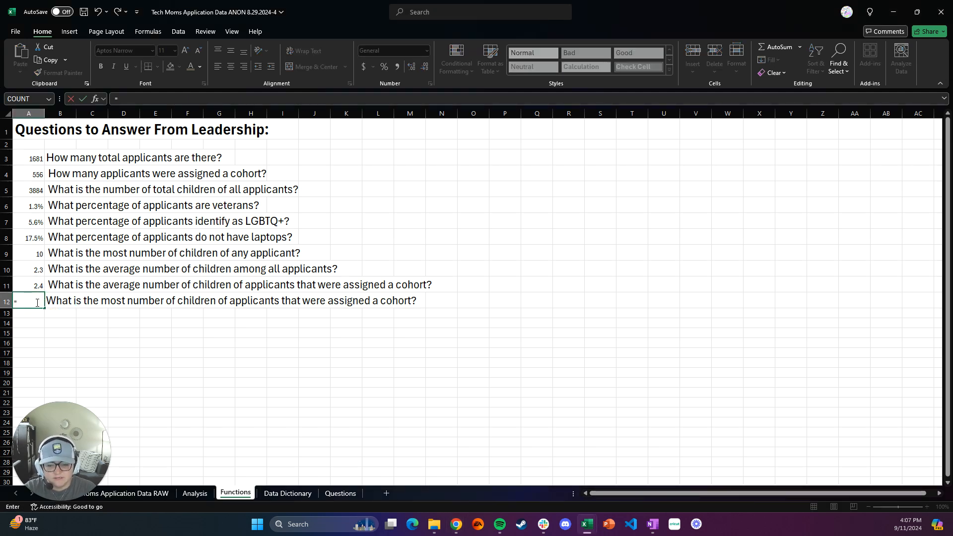
type("MAXIF")
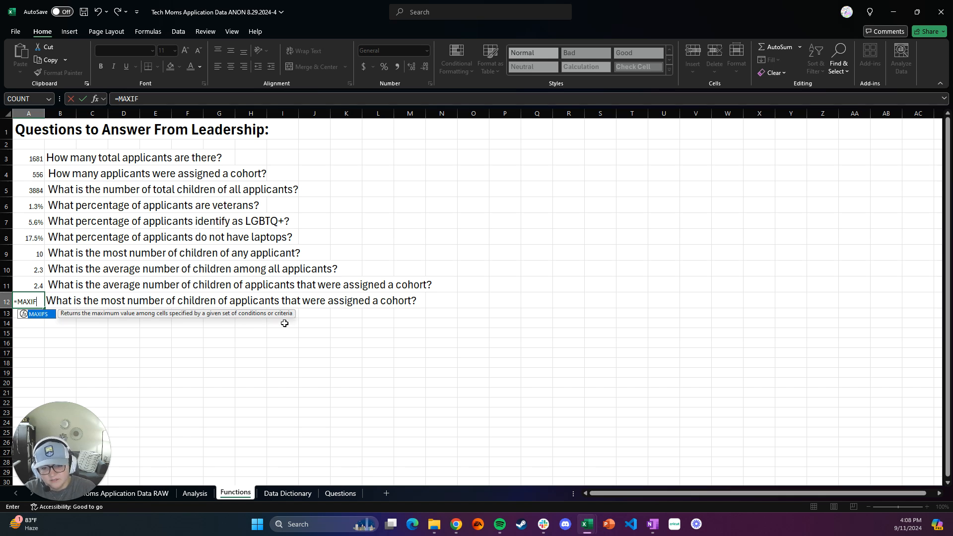
type("(")
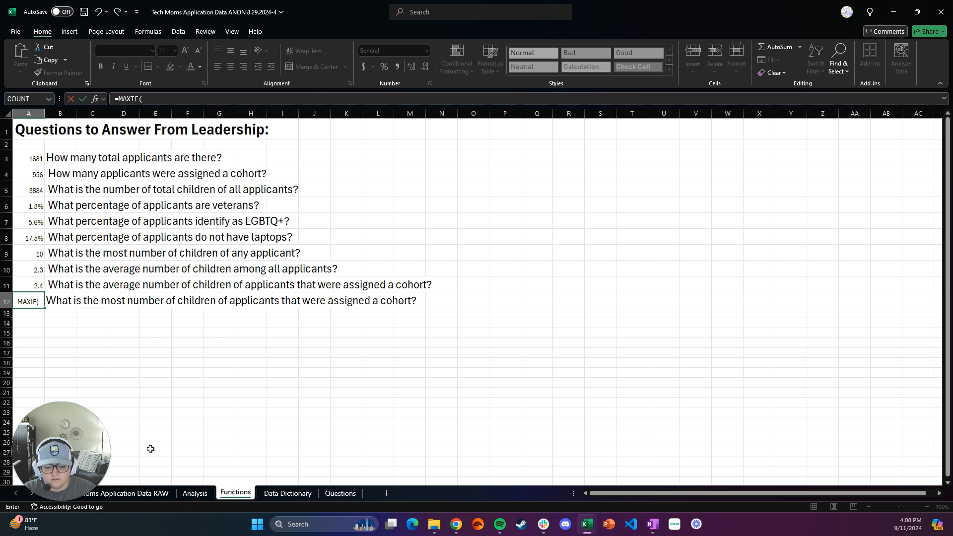
key("BackSpace")
type("S(")
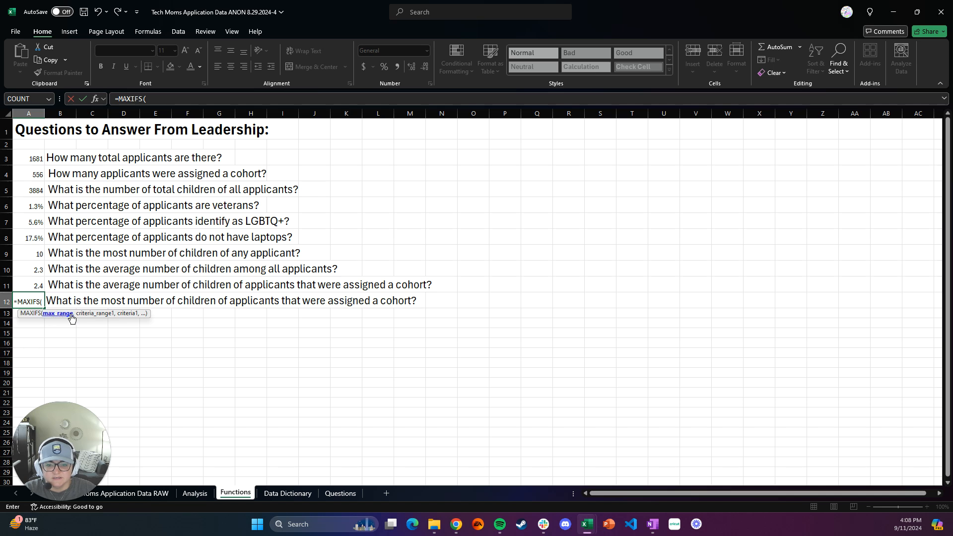
key("BackSpace")
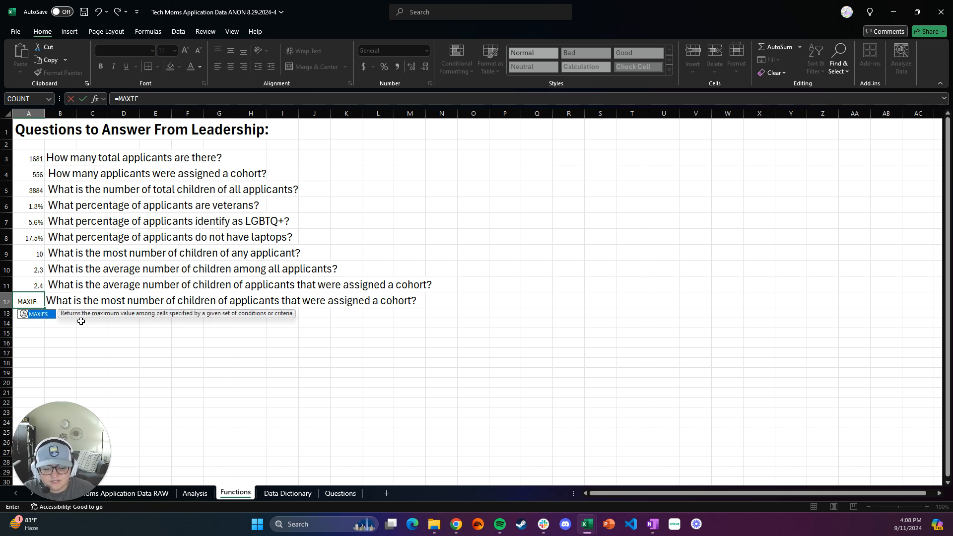
type("(")
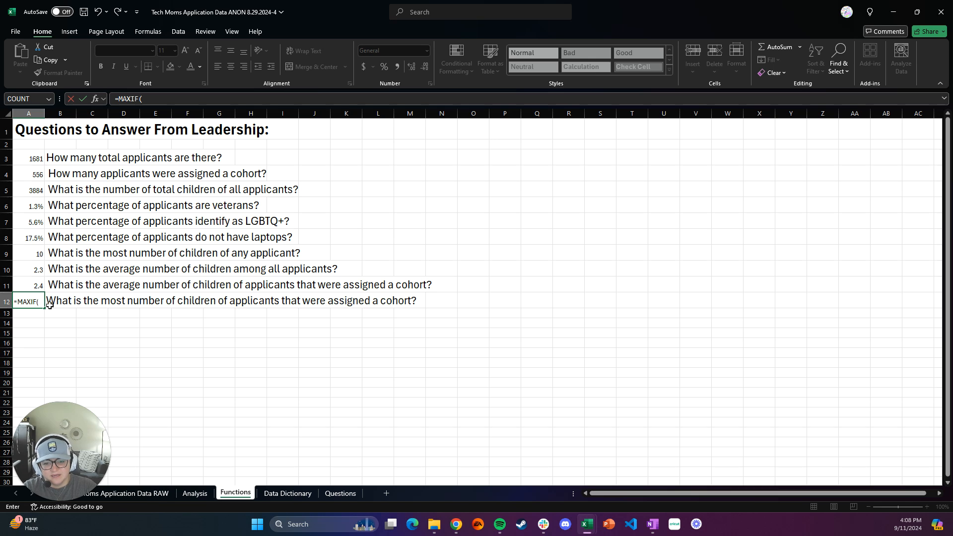
key("BackSpace")
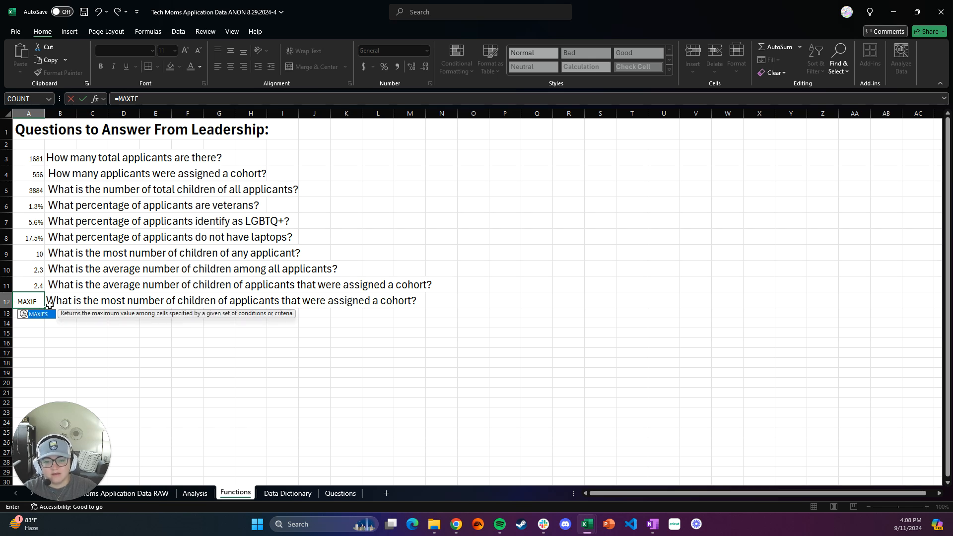
key("Tab")
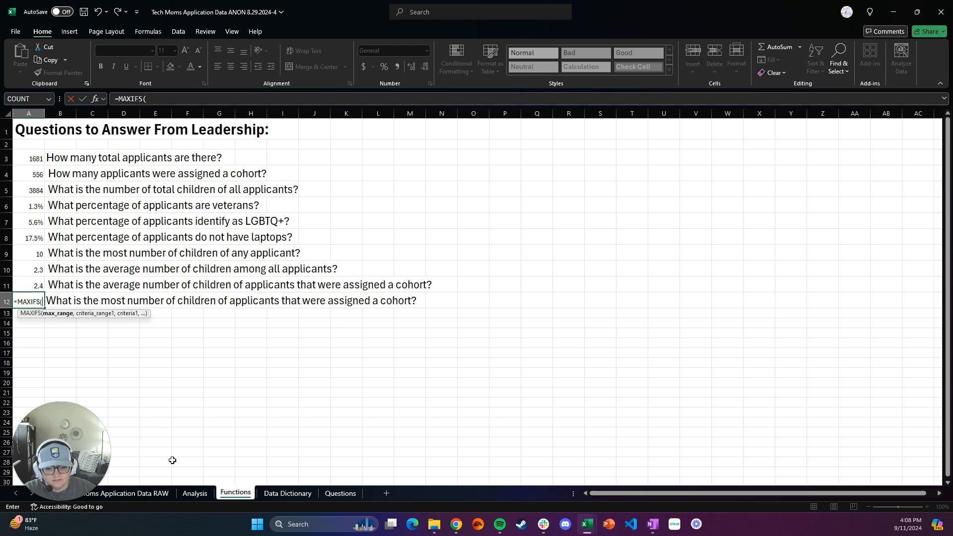
Step: Set the MAXIFS max range to the children column Analysis!D:D and the first criteria range to the Applicant Status column Analysis!C:C
left_click(194, 497)
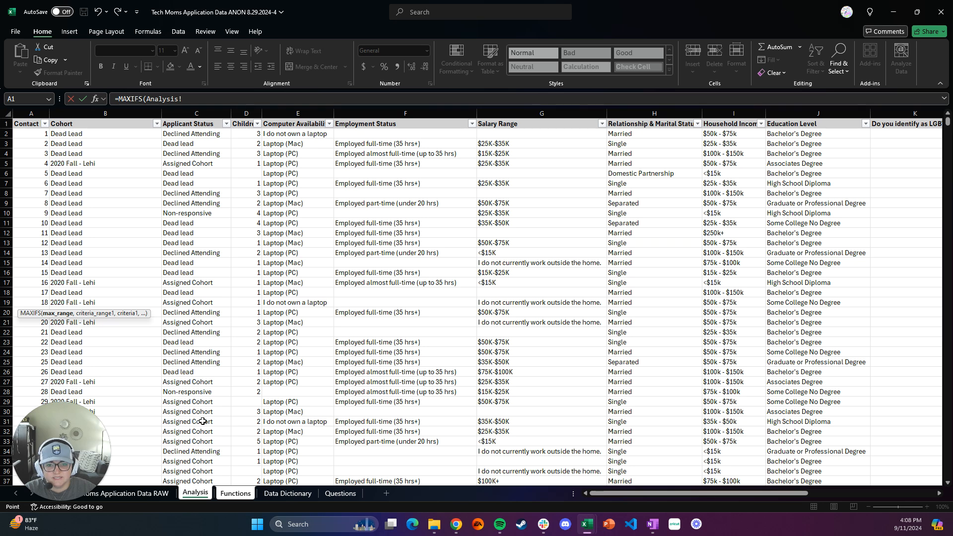
left_click(249, 114)
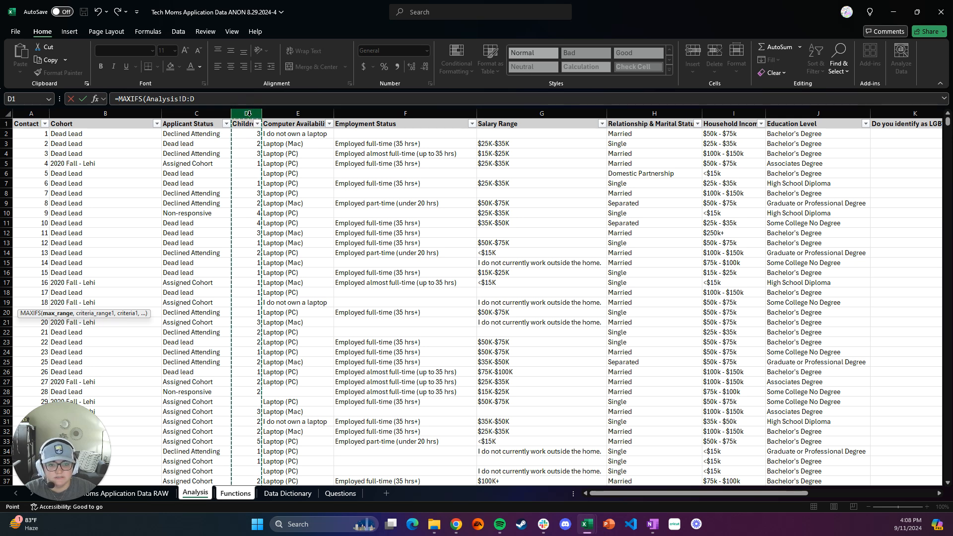
left_click(248, 98)
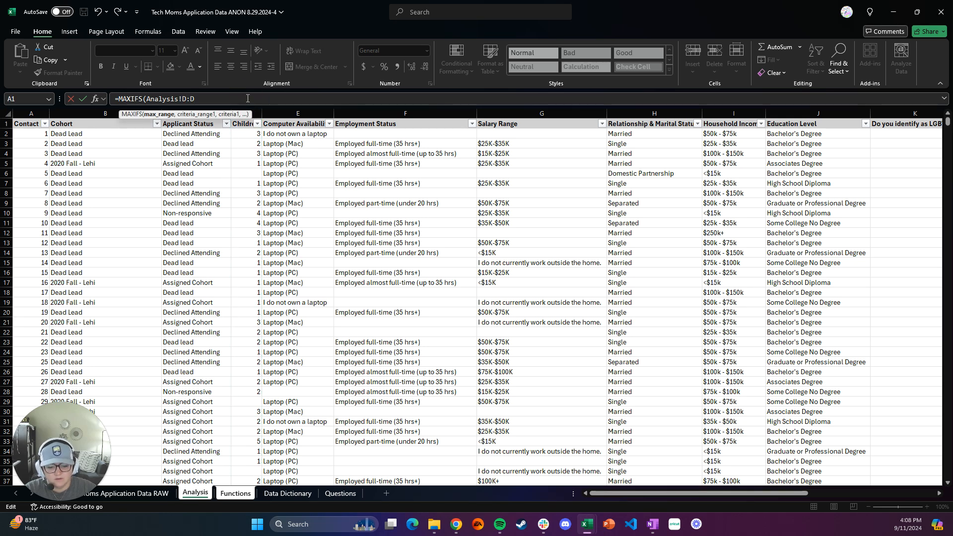
type(",")
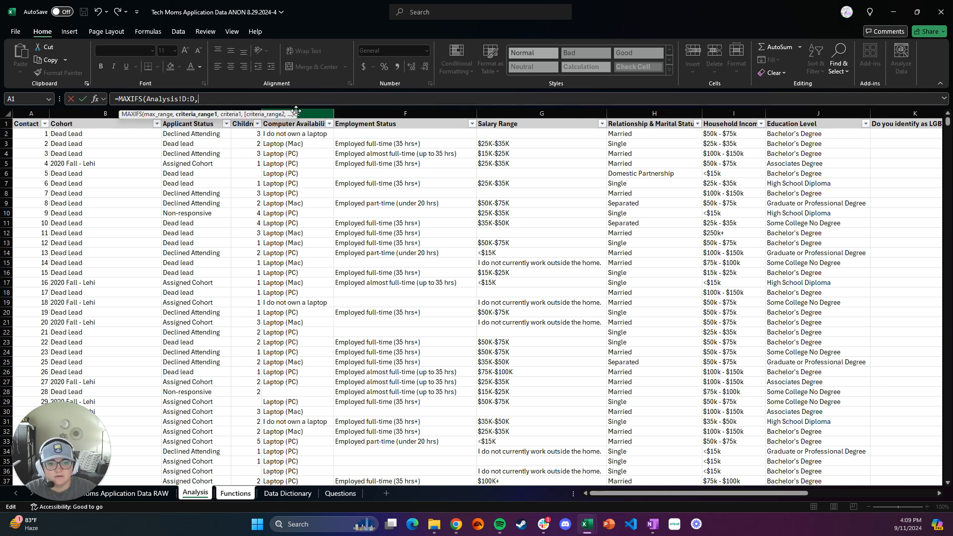
left_click(197, 123)
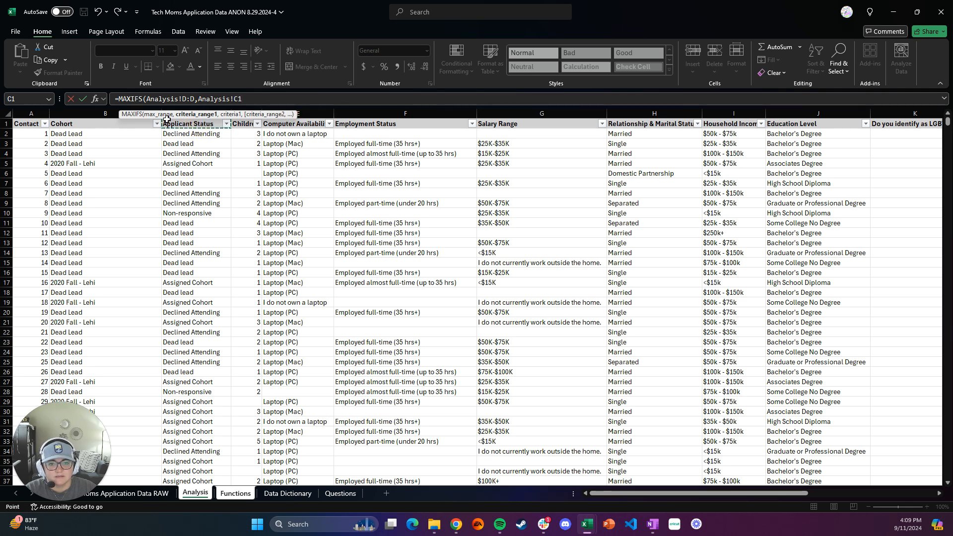
left_click(191, 107)
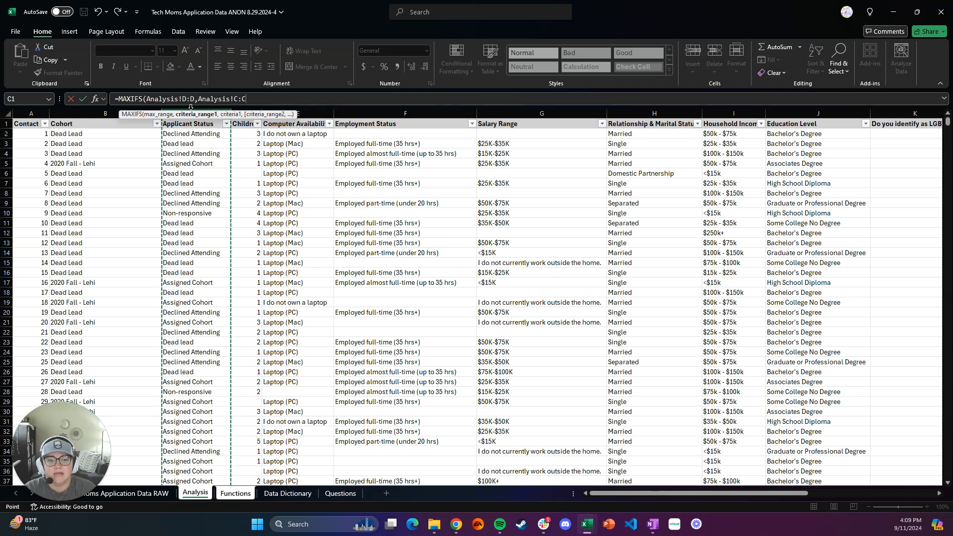
type(",")
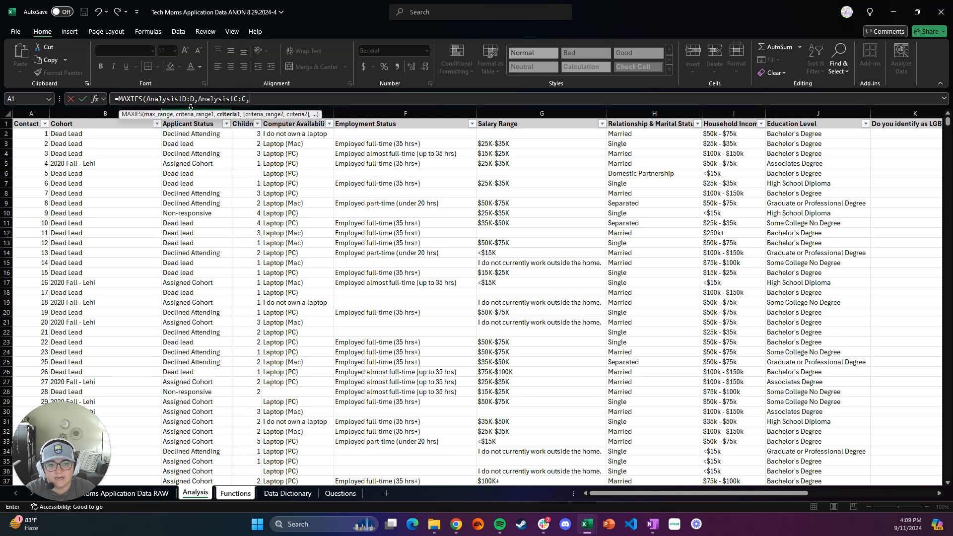
type("\"A")
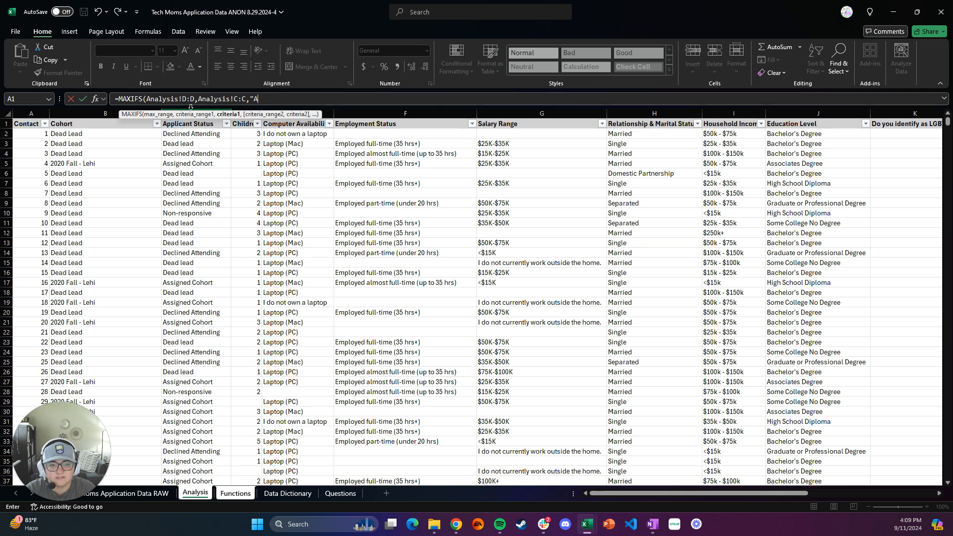
type("ssigned Cohor")
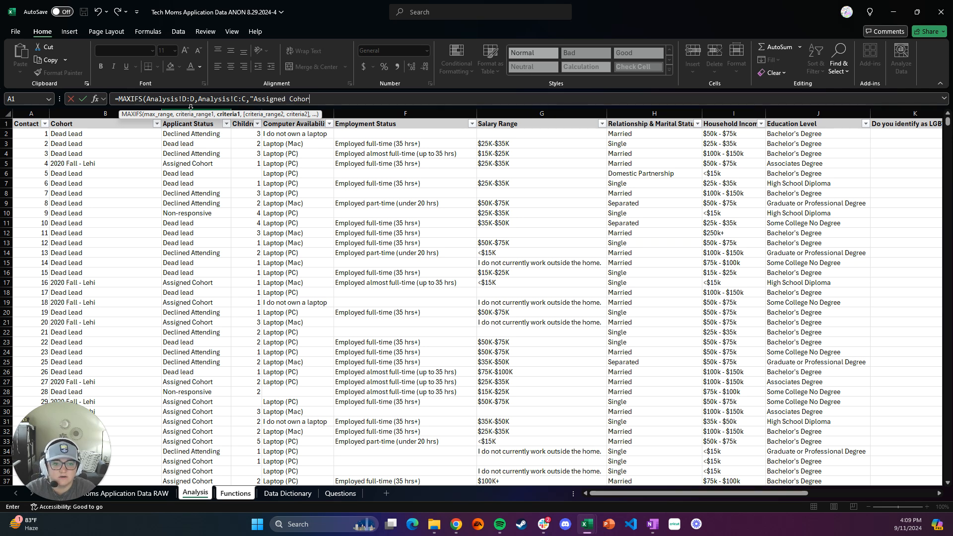
type("t\"")
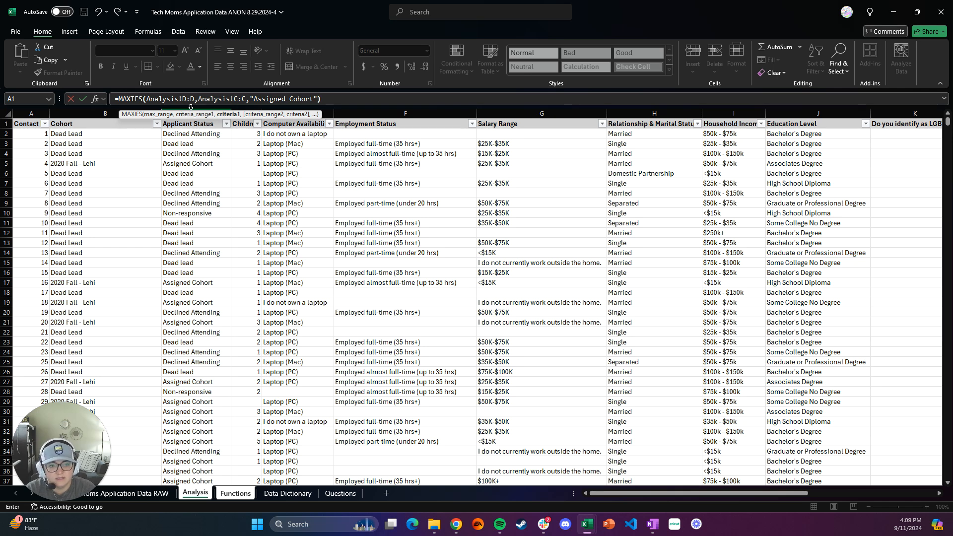
Step: Set the MAXIFS criteria to "Assigned Cohort", complete the formula in cell A12, and reselect that cell
key("Return")
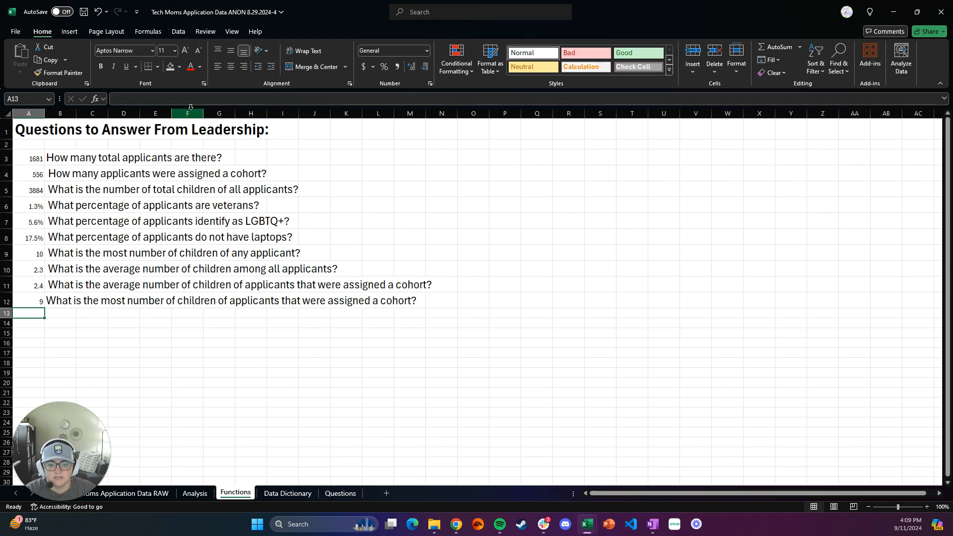
left_click(34, 302)
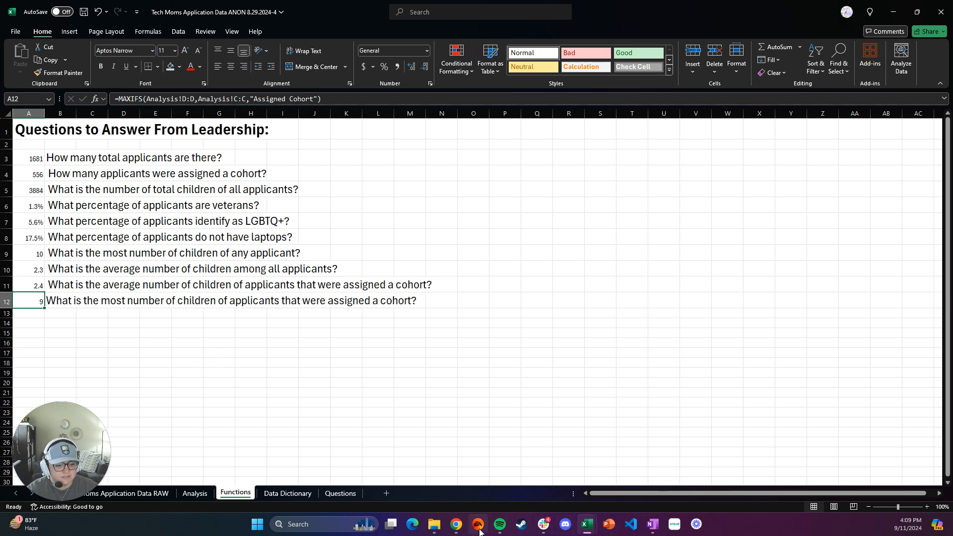
Step: Switch to the assignment README on GitHub in Chrome and clear the text selection over the leadership questions
left_click(455, 526)
left_click(483, 490)
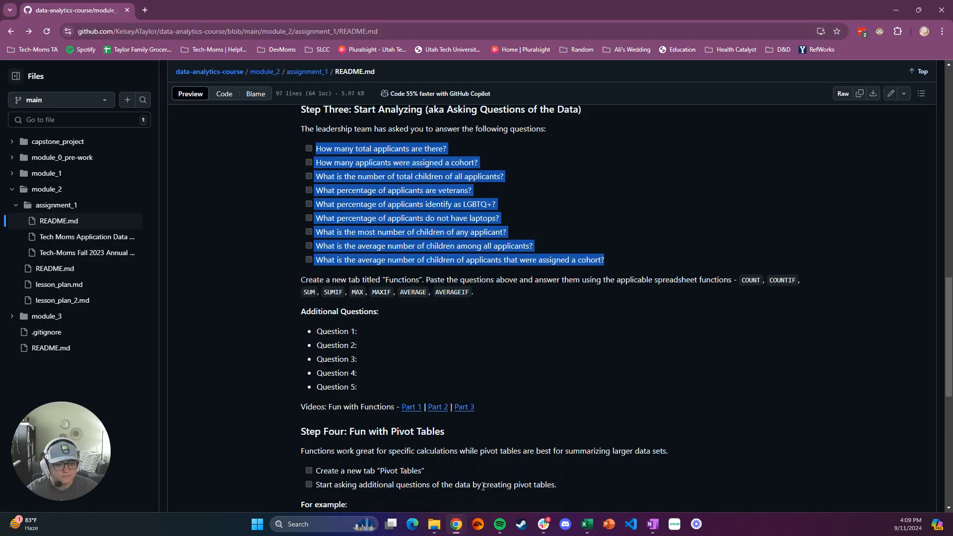
left_click(395, 325)
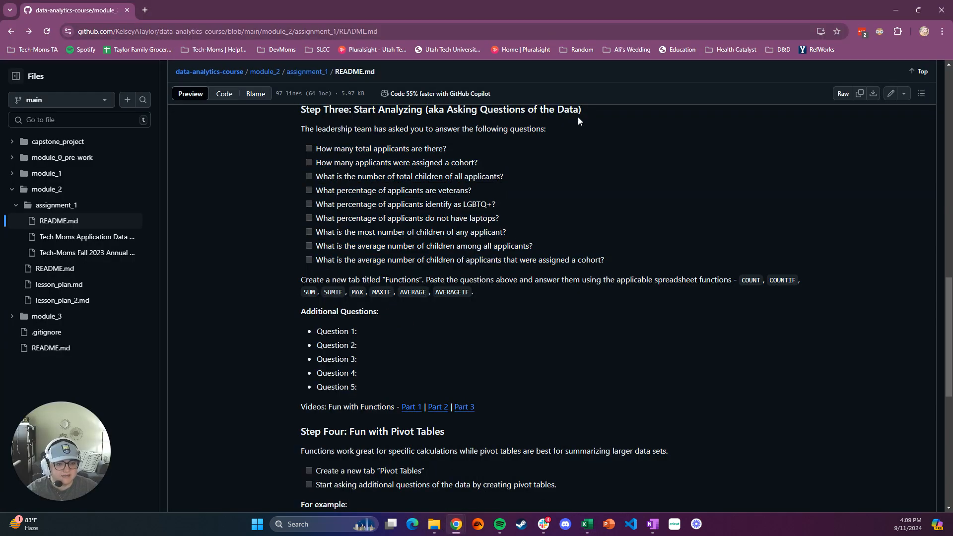